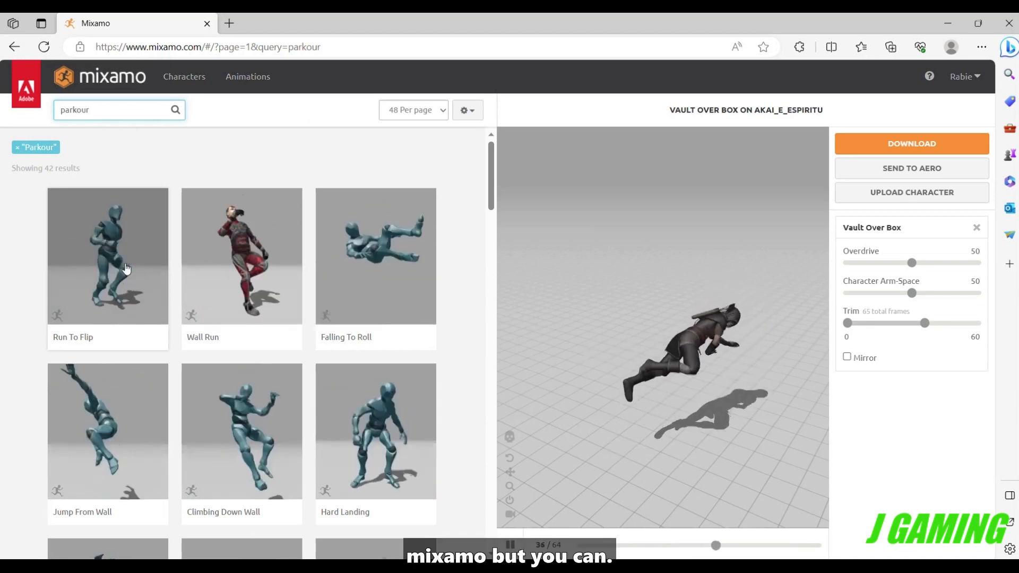
Look through the parkour animation results to review the available moves.
{"action": "scroll", "coordinate": [121, 268], "scroll_direction": "down", "scroll_amount": 2}
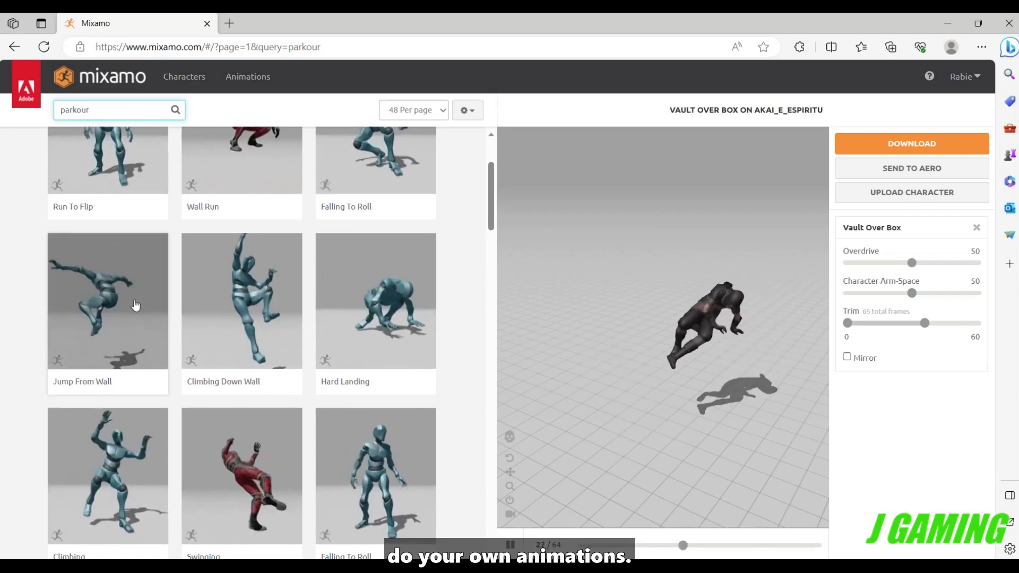
{"action": "scroll", "coordinate": [144, 313], "scroll_direction": "down", "scroll_amount": 2}
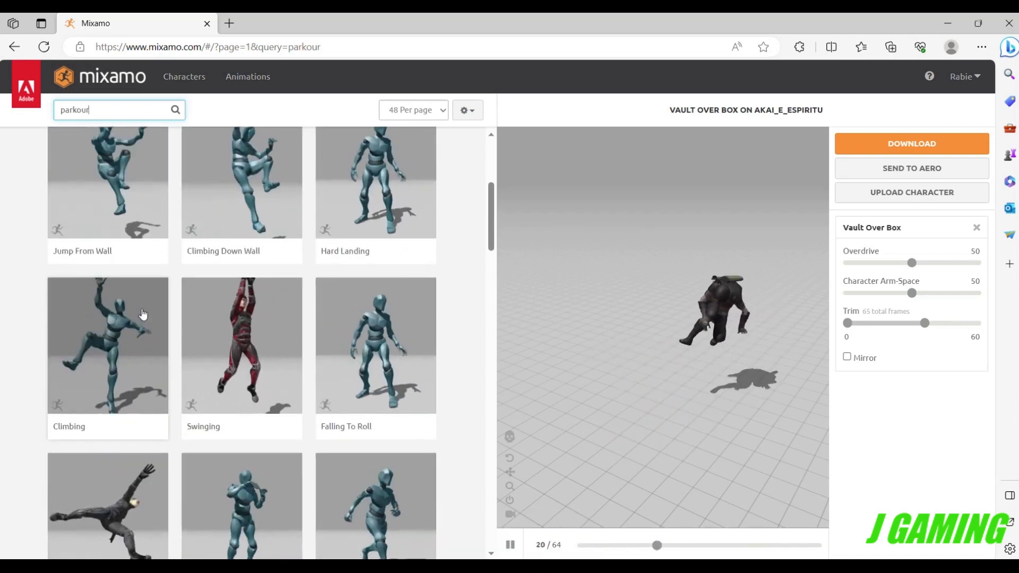
{"action": "scroll", "coordinate": [141, 312], "scroll_direction": "up", "scroll_amount": 2}
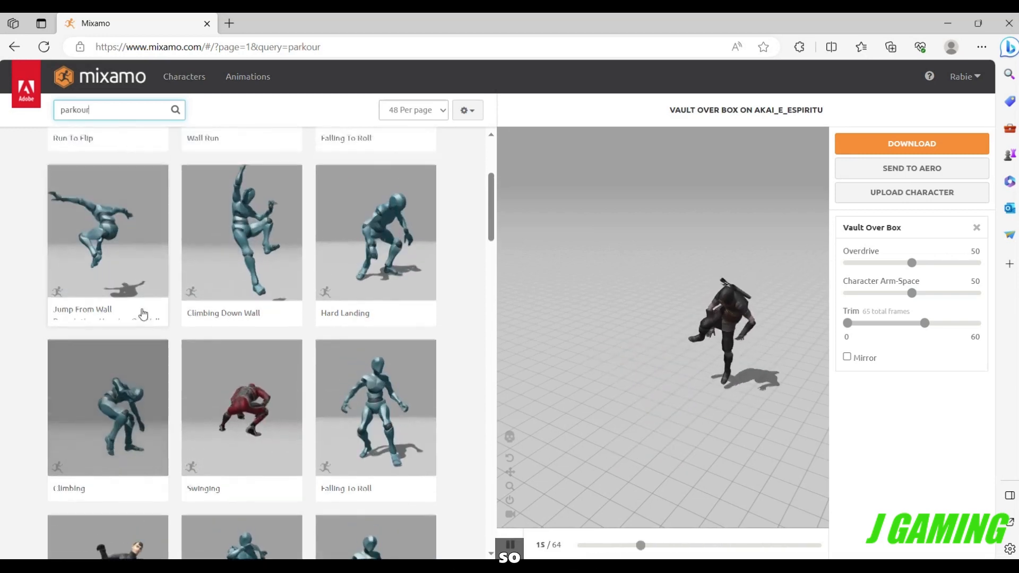
{"action": "scroll", "coordinate": [149, 307], "scroll_direction": "down", "scroll_amount": 6}
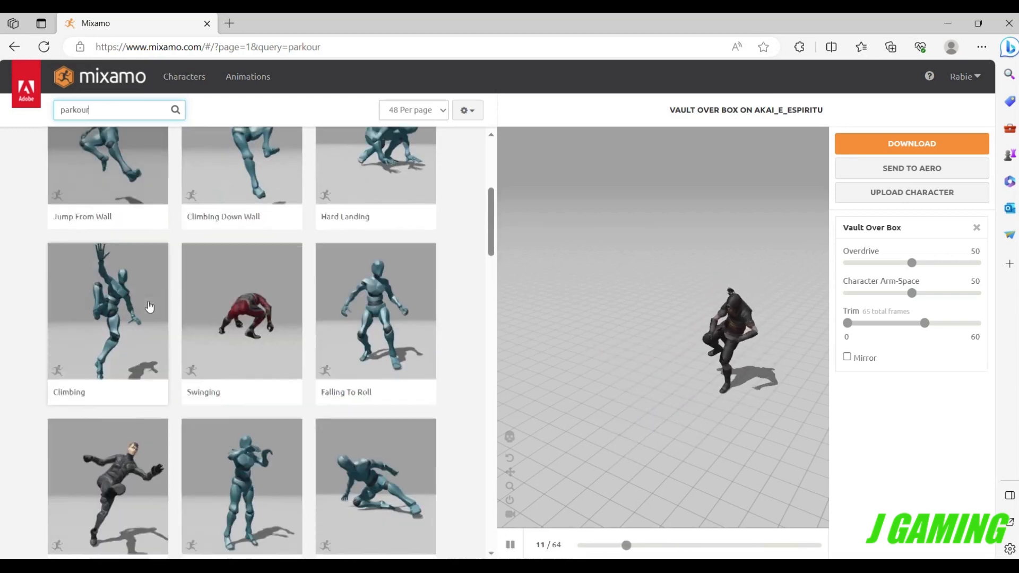
{"action": "scroll", "coordinate": [149, 307], "scroll_direction": "down", "scroll_amount": 3}
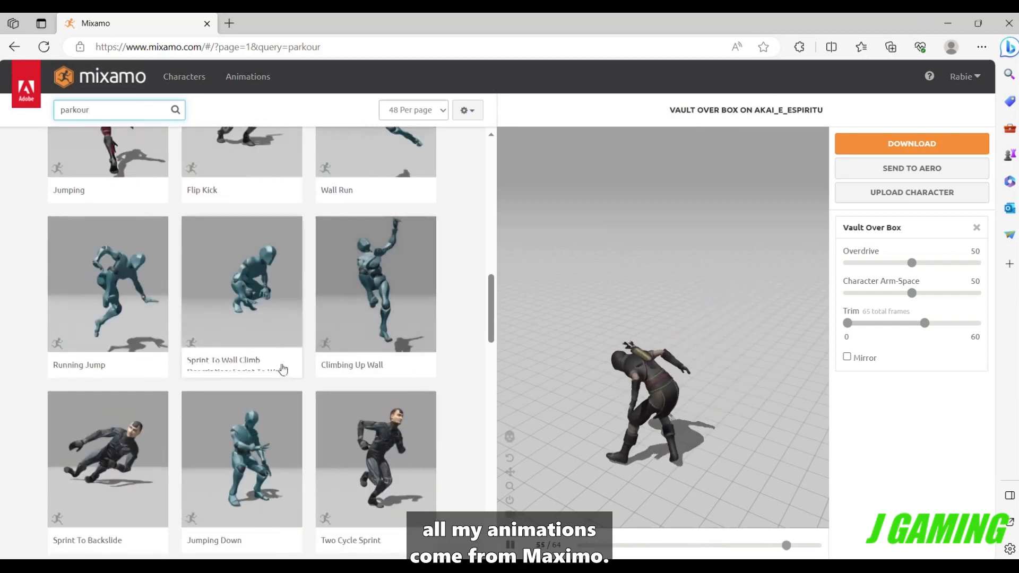
{"action": "scroll", "coordinate": [260, 357], "scroll_direction": "down", "scroll_amount": 3}
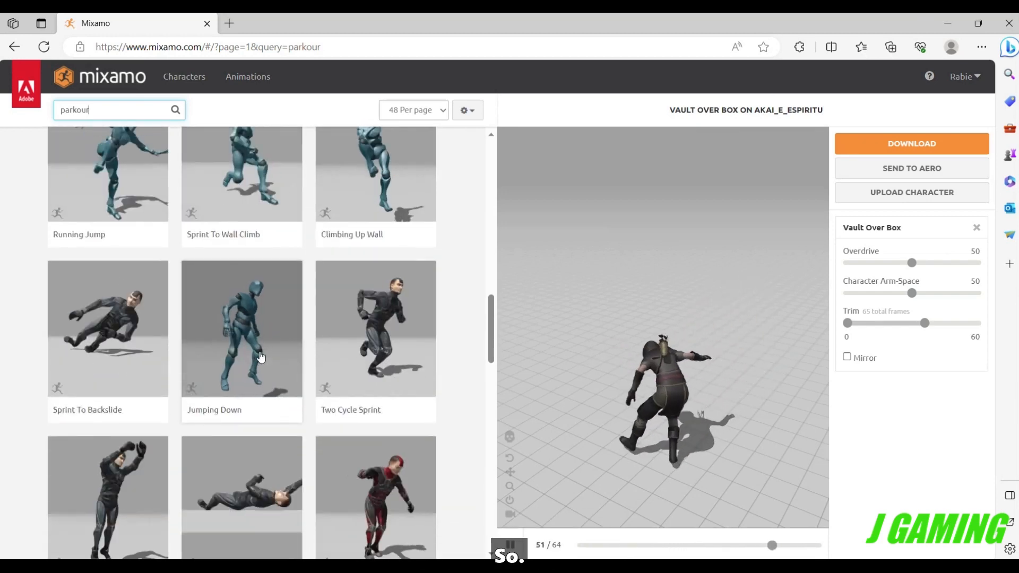
{"action": "scroll", "coordinate": [260, 357], "scroll_direction": "down", "scroll_amount": 3}
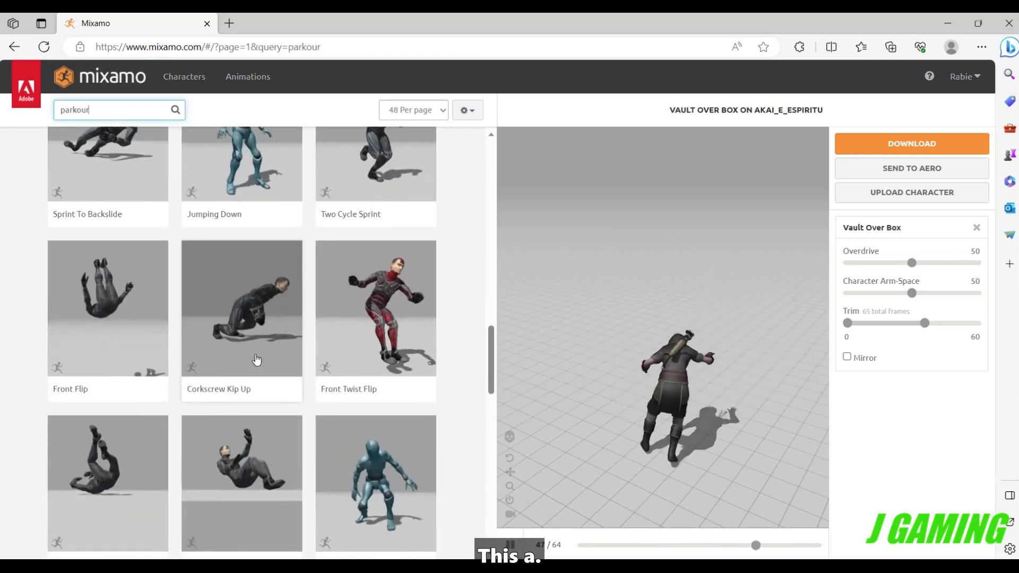
{"action": "scroll", "coordinate": [257, 358], "scroll_direction": "down", "scroll_amount": 3}
{"action": "scroll", "coordinate": [255, 359], "scroll_direction": "down", "scroll_amount": 7}
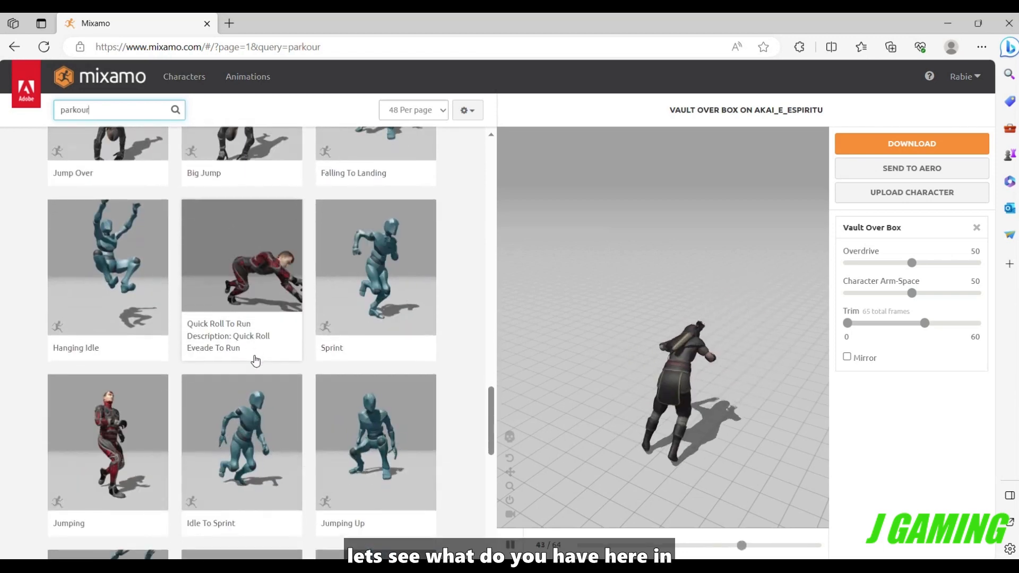
{"action": "scroll", "coordinate": [253, 363], "scroll_direction": "down", "scroll_amount": 3}
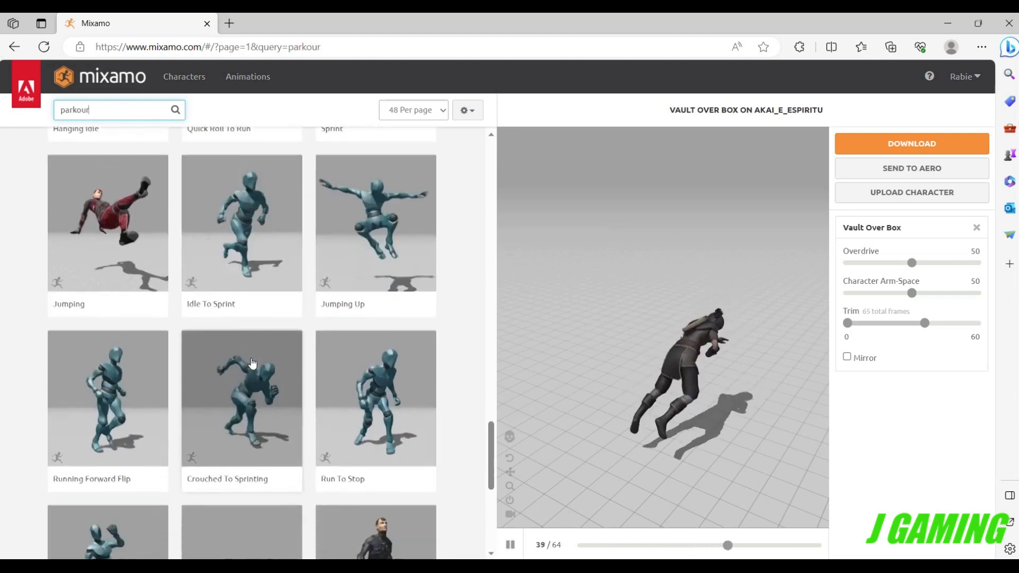
{"action": "scroll", "coordinate": [250, 365], "scroll_direction": "down", "scroll_amount": 5}
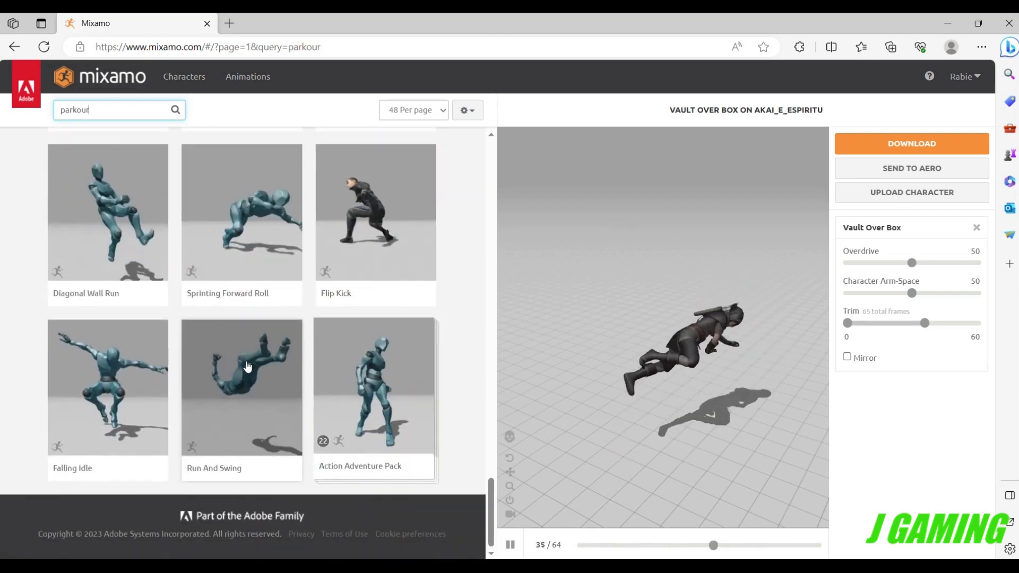
{"action": "scroll", "coordinate": [247, 366], "scroll_direction": "up", "scroll_amount": 3}
{"action": "scroll", "coordinate": [247, 367], "scroll_direction": "up", "scroll_amount": 15}
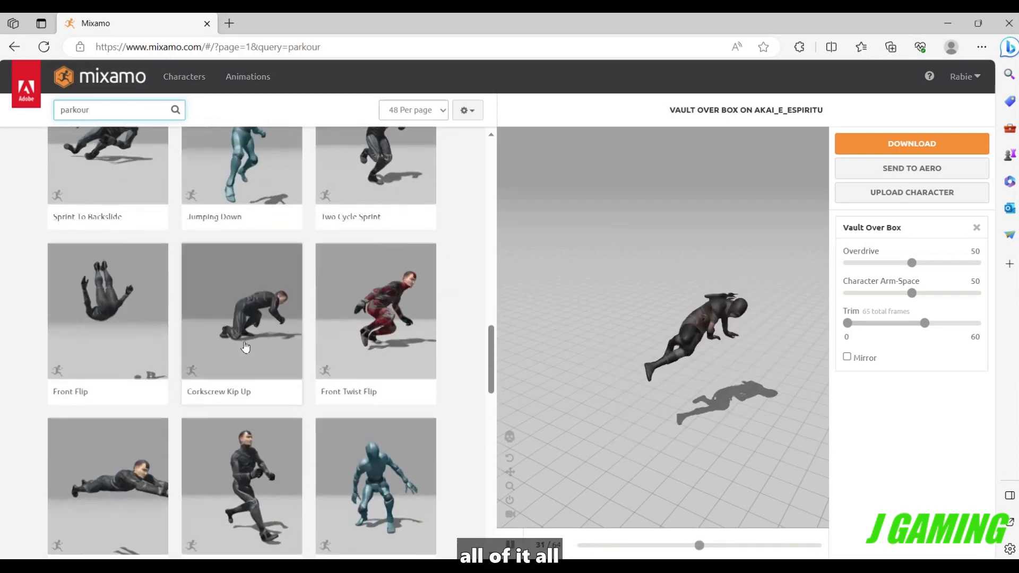
{"action": "scroll", "coordinate": [249, 355], "scroll_direction": "up", "scroll_amount": 3}
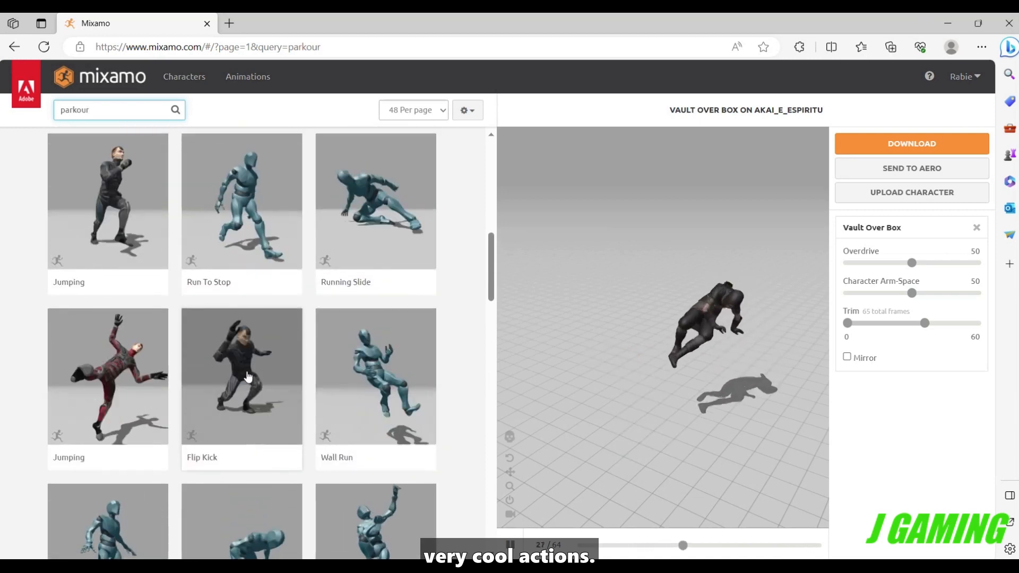
{"action": "scroll", "coordinate": [247, 378], "scroll_direction": "down", "scroll_amount": 2}
{"action": "scroll", "coordinate": [248, 378], "scroll_direction": "up", "scroll_amount": 4}
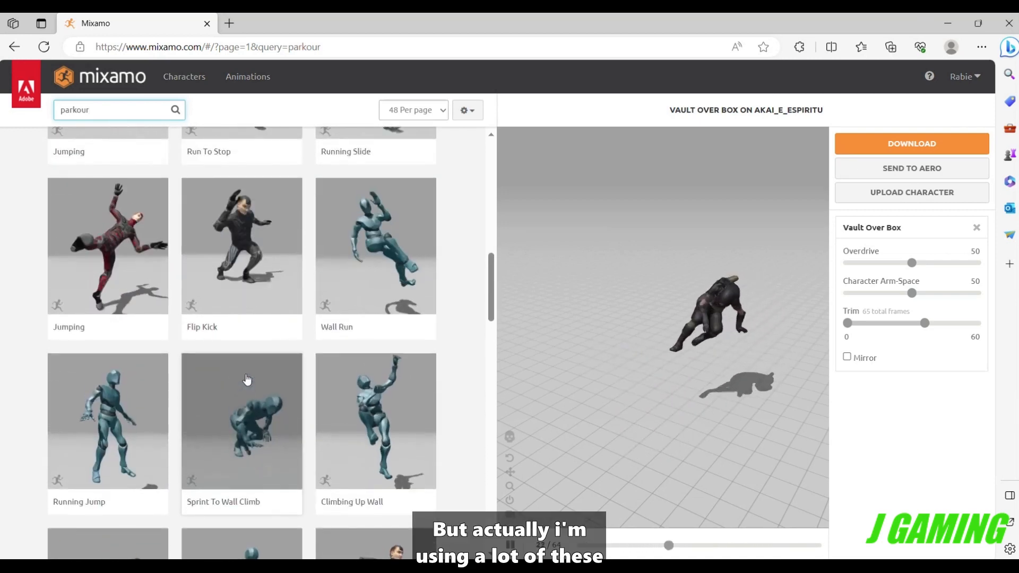
{"action": "right_click", "coordinate": [246, 376]}
{"action": "scroll", "coordinate": [246, 404], "scroll_direction": "up", "scroll_amount": 6}
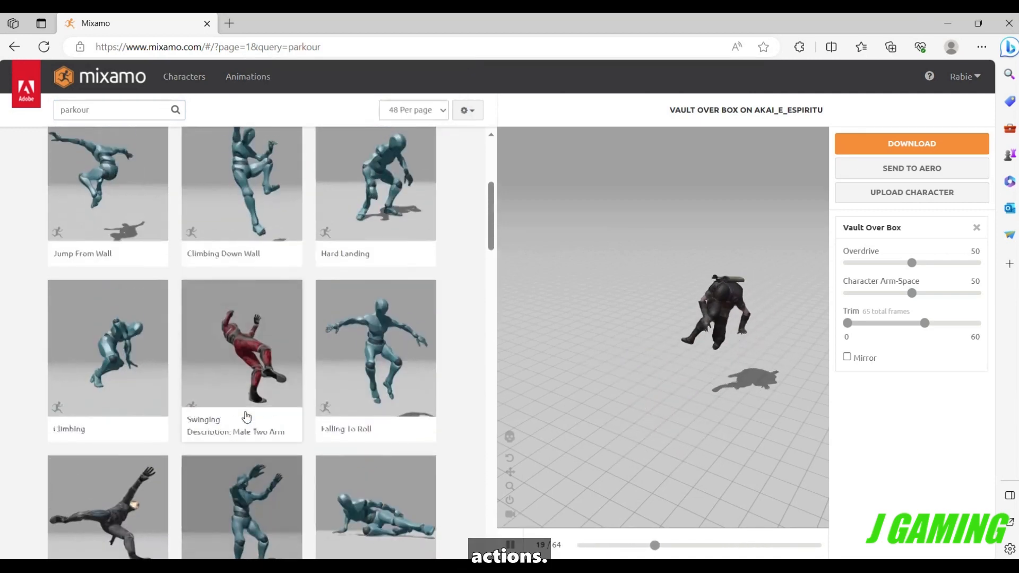
{"action": "scroll", "coordinate": [245, 412], "scroll_direction": "up", "scroll_amount": 2}
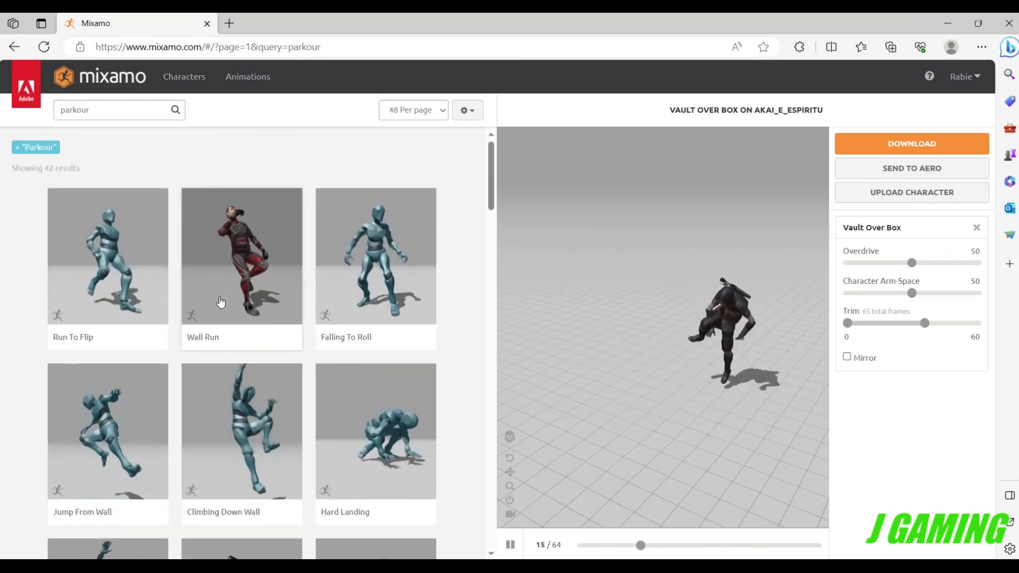
Search the animations for "climb" and apply the second of the animations named Climbing to the character.
{"action": "left_click", "coordinate": [107, 110]}
{"action": "double_click", "coordinate": [108, 110]}
{"action": "type", "text": "climb"}
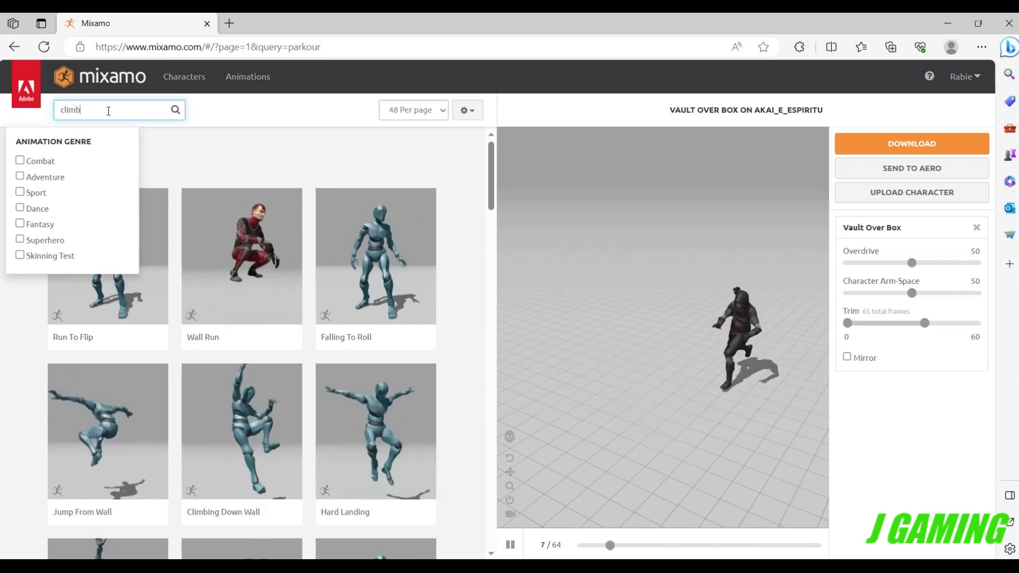
{"action": "key", "text": "Return"}
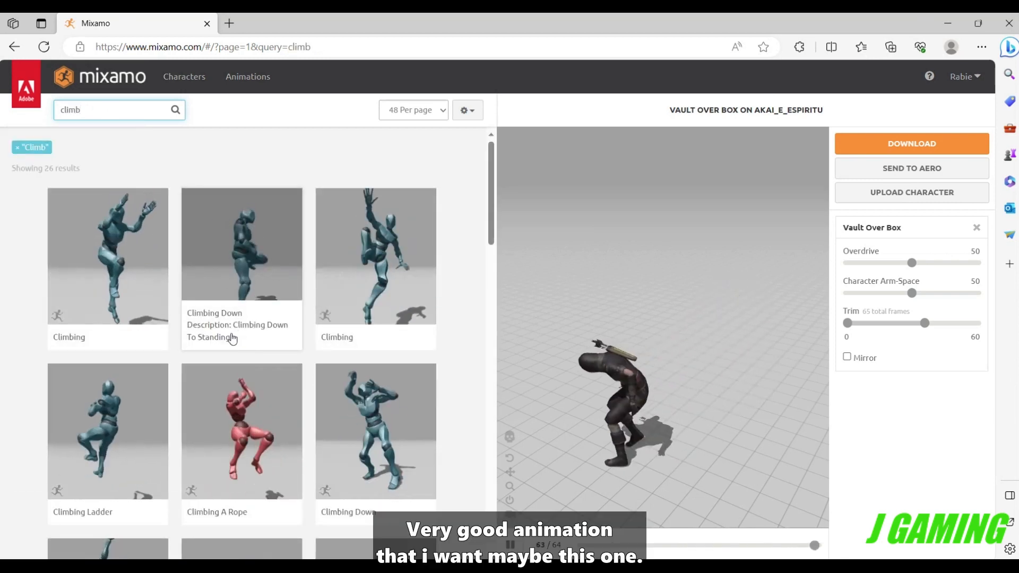
{"action": "left_click", "coordinate": [357, 268]}
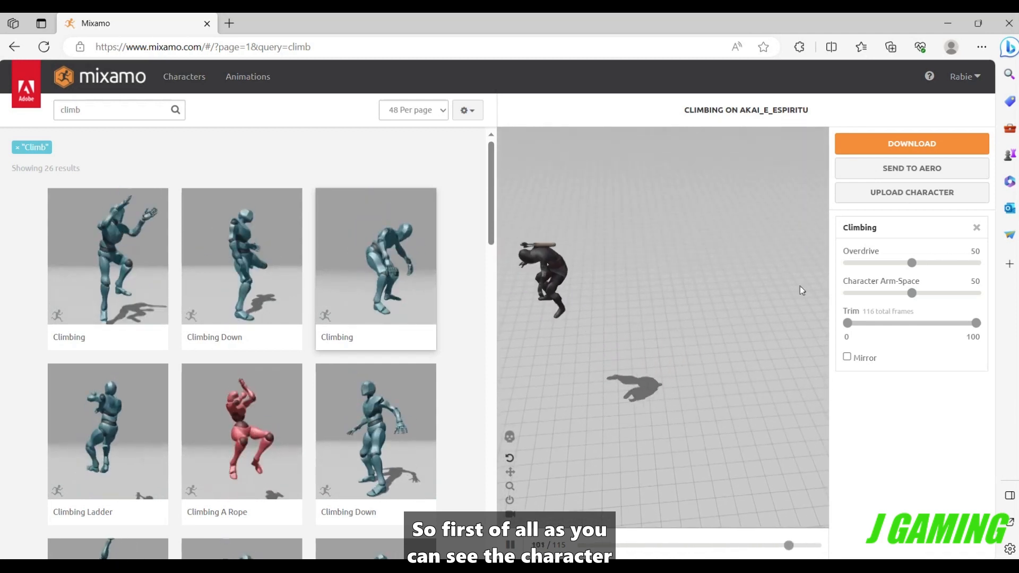
Set the trim start of the Climbing animation to 15.
{"action": "left_click", "coordinate": [850, 338]}
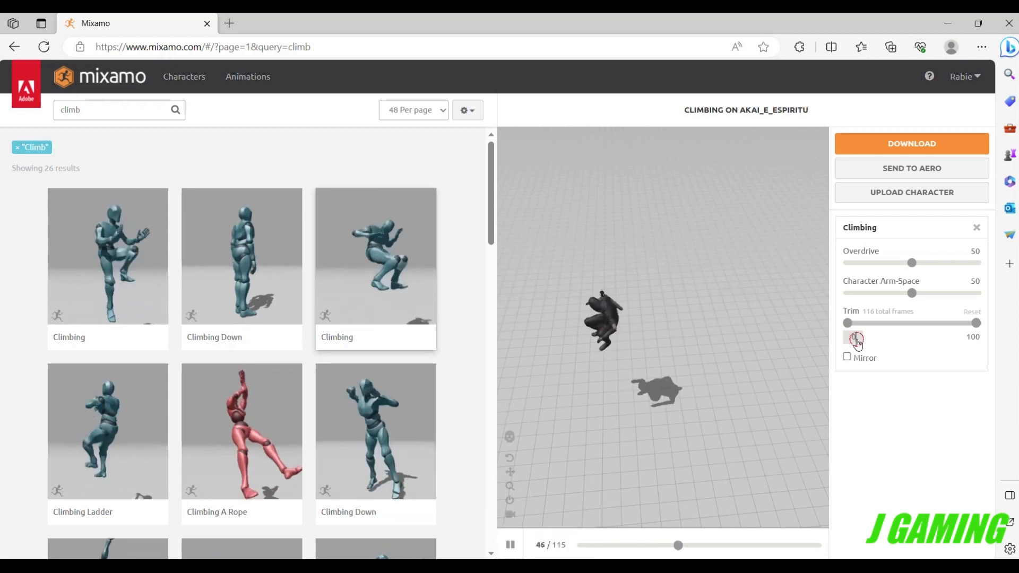
{"action": "key", "text": "BackSpace"}
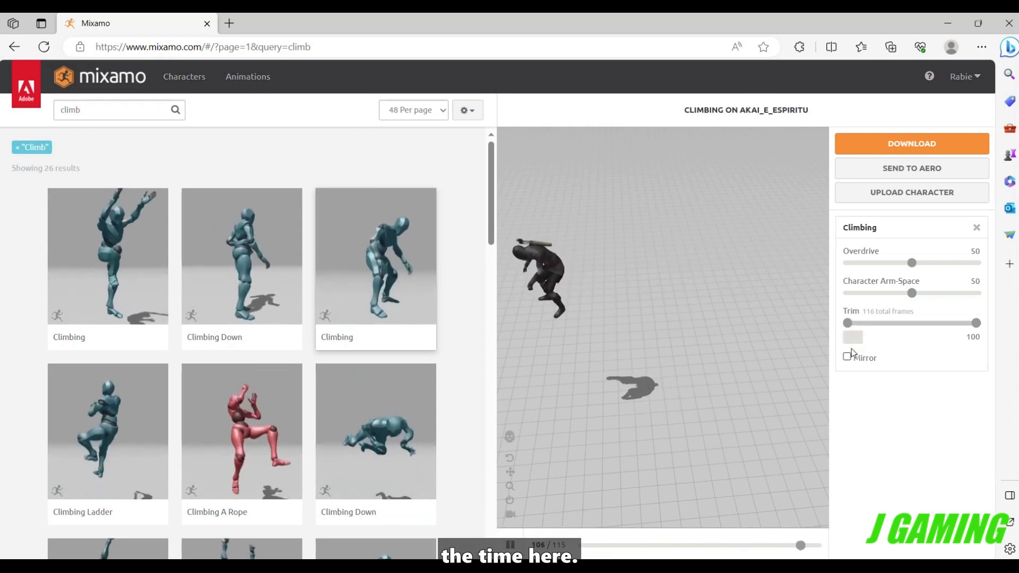
{"action": "type", "text": "15"}
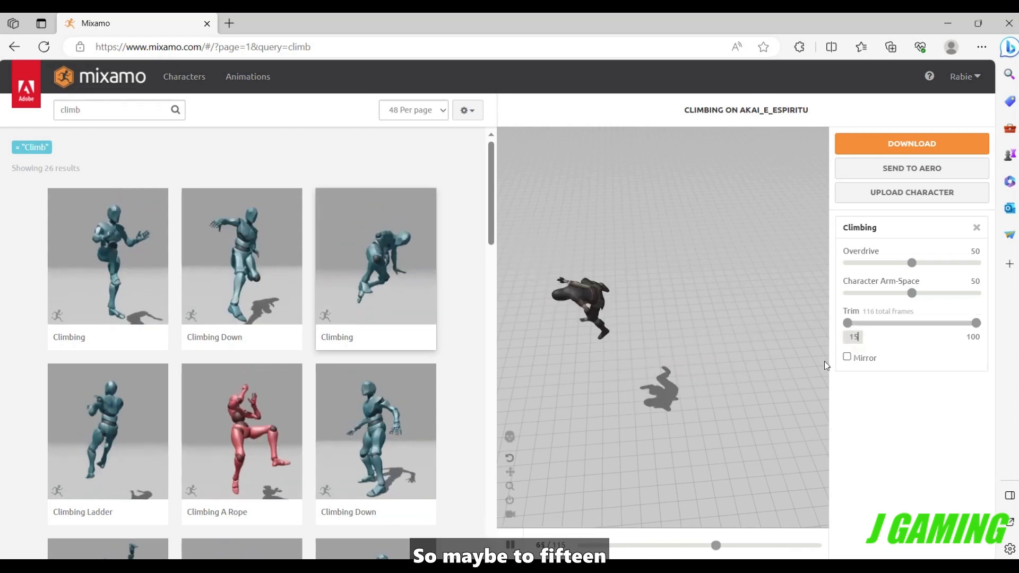
{"action": "left_click", "coordinate": [770, 381]}
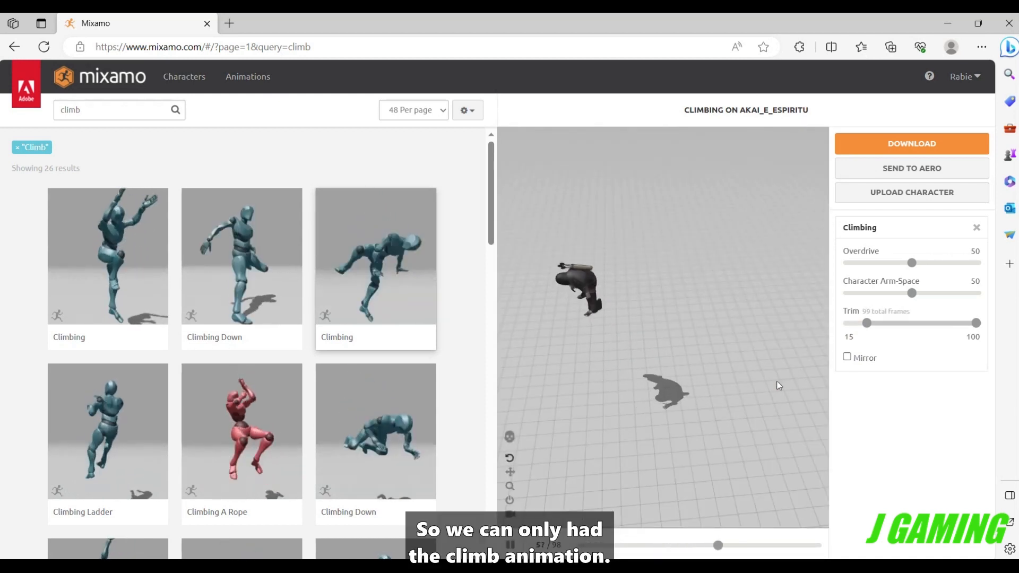
Set the trim start of the Climbing animation to 16.
{"action": "left_click", "coordinate": [853, 338]}
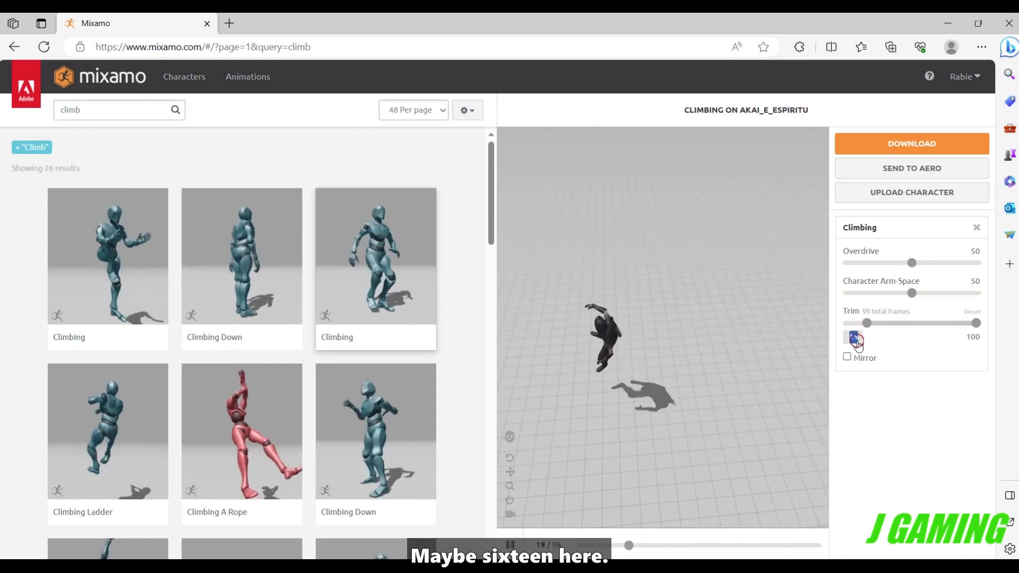
{"action": "type", "text": "16"}
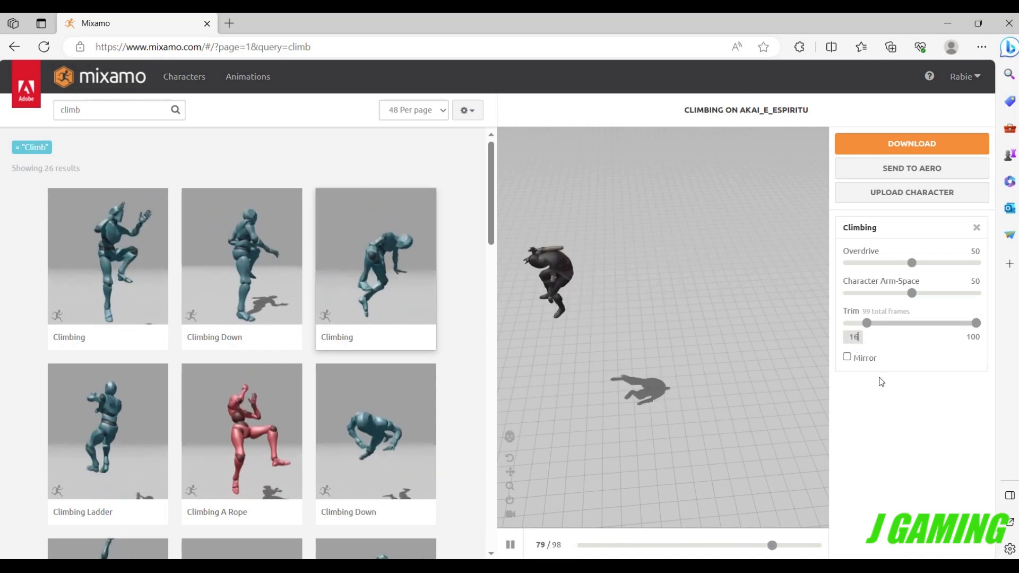
{"action": "key", "text": "Return"}
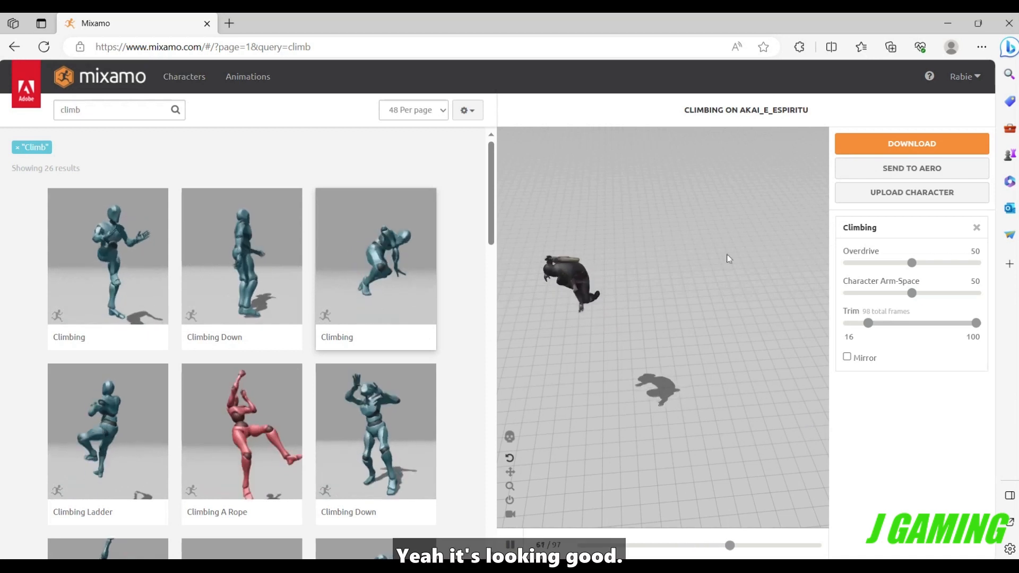
Set the trim start of the Climbing animation to 17.
{"action": "left_click", "coordinate": [853, 337]}
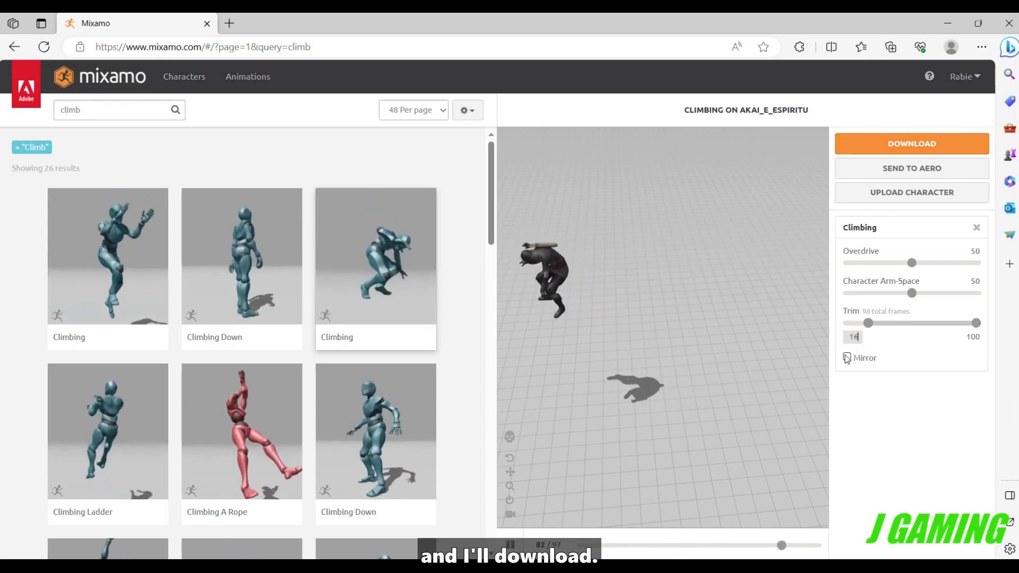
{"action": "key", "text": "BackSpace"}
{"action": "type", "text": "7"}
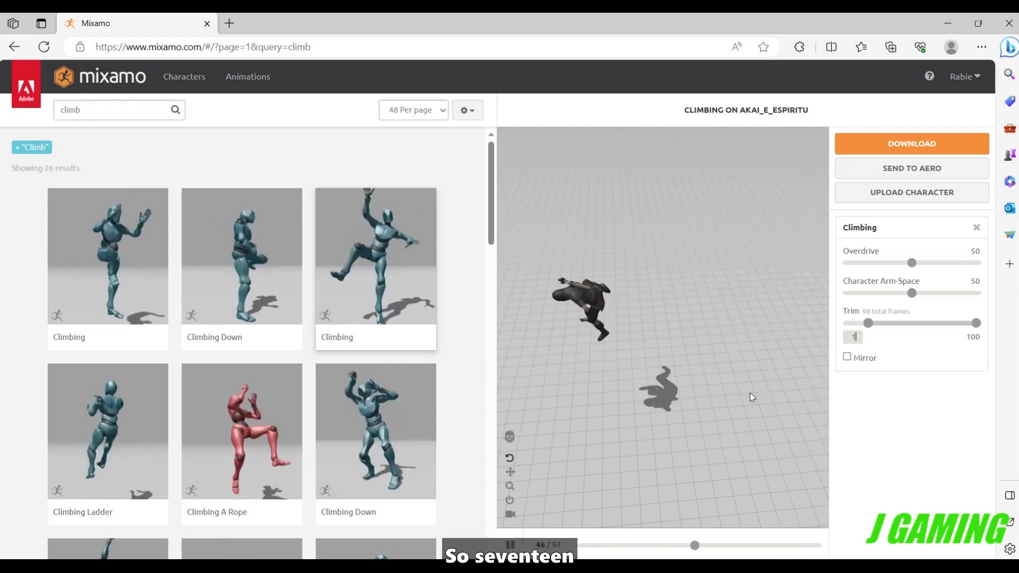
{"action": "key", "text": "Return"}
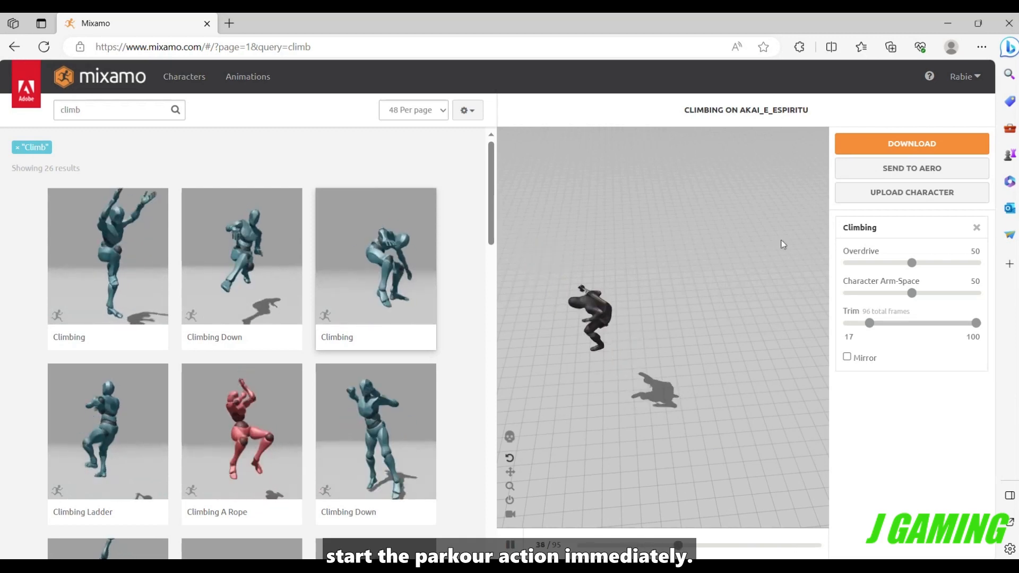
Download the trimmed Climbing animation as FBX for Unity with the With Skin option.
{"action": "left_click", "coordinate": [877, 148]}
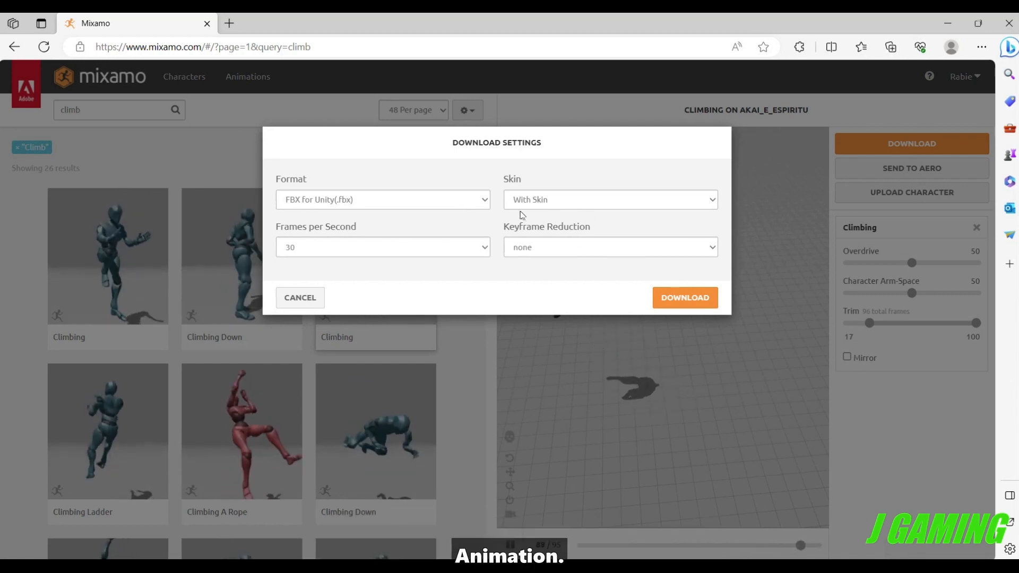
{"action": "left_click", "coordinate": [533, 201]}
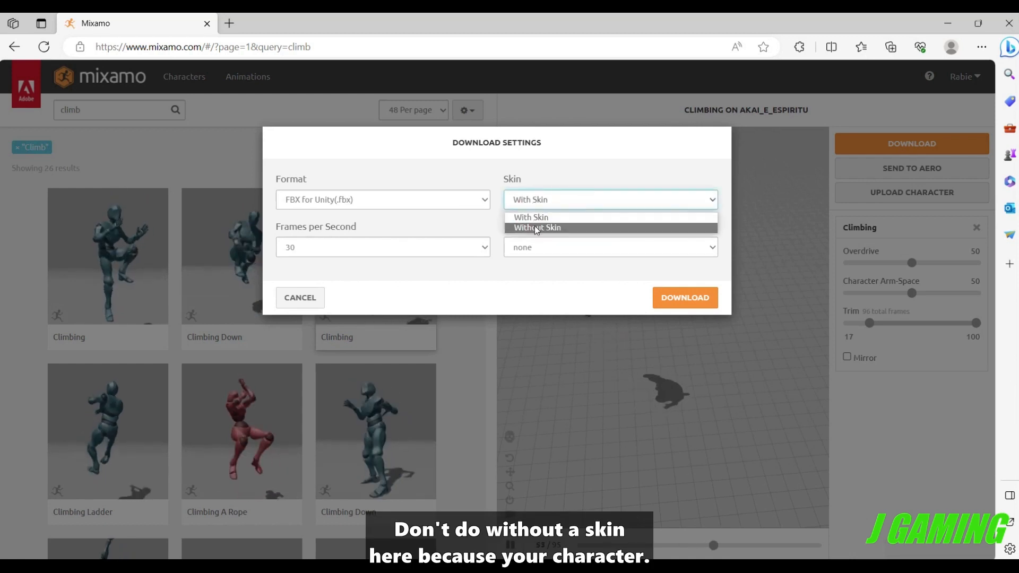
{"action": "left_click", "coordinate": [532, 217]}
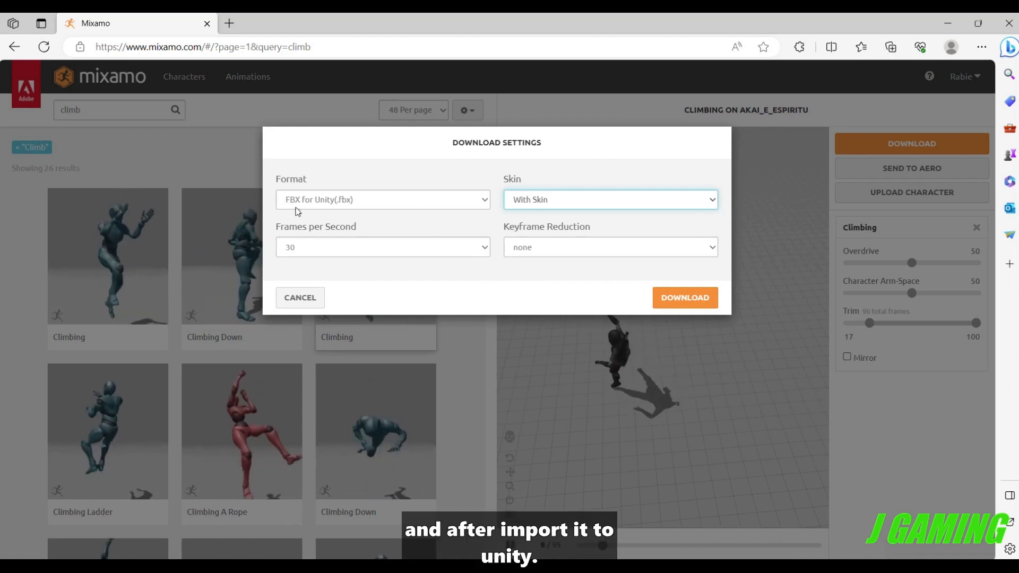
{"action": "left_click", "coordinate": [670, 299]}
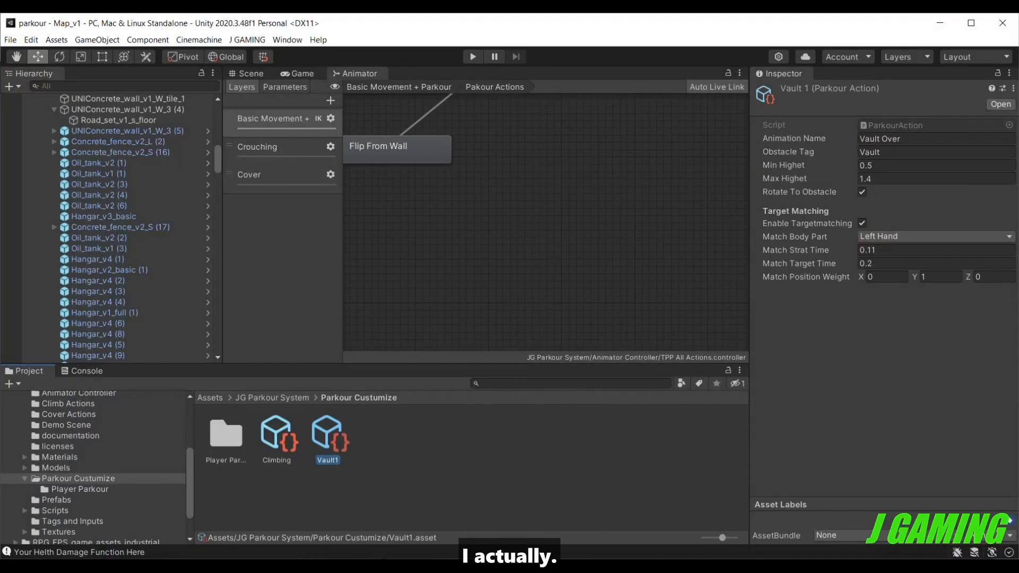
Deselect the Vault1 asset and open the root Assets folder of the Unity project.
{"action": "left_click", "coordinate": [331, 489]}
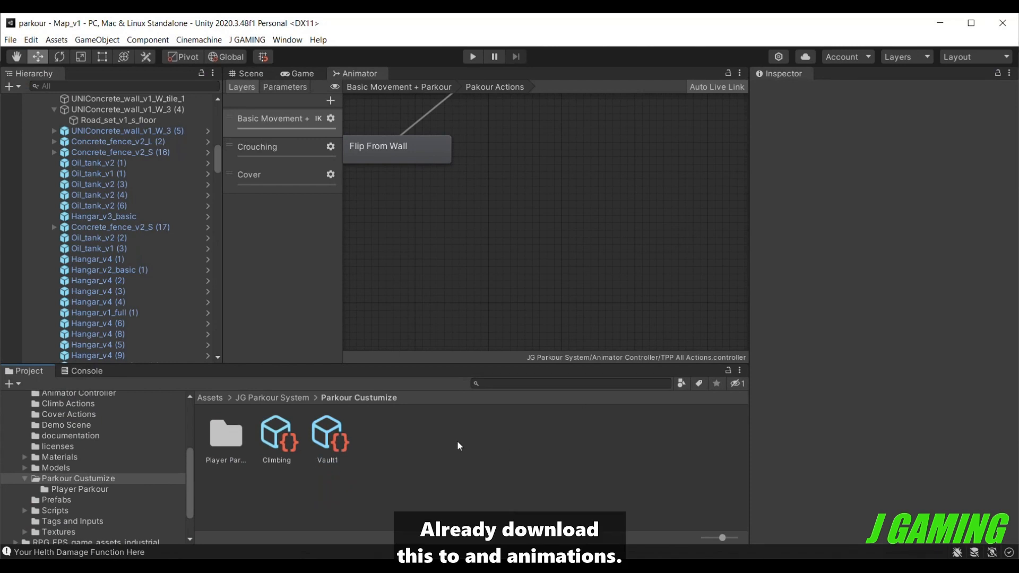
{"action": "scroll", "coordinate": [71, 448], "scroll_direction": "up", "scroll_amount": 3}
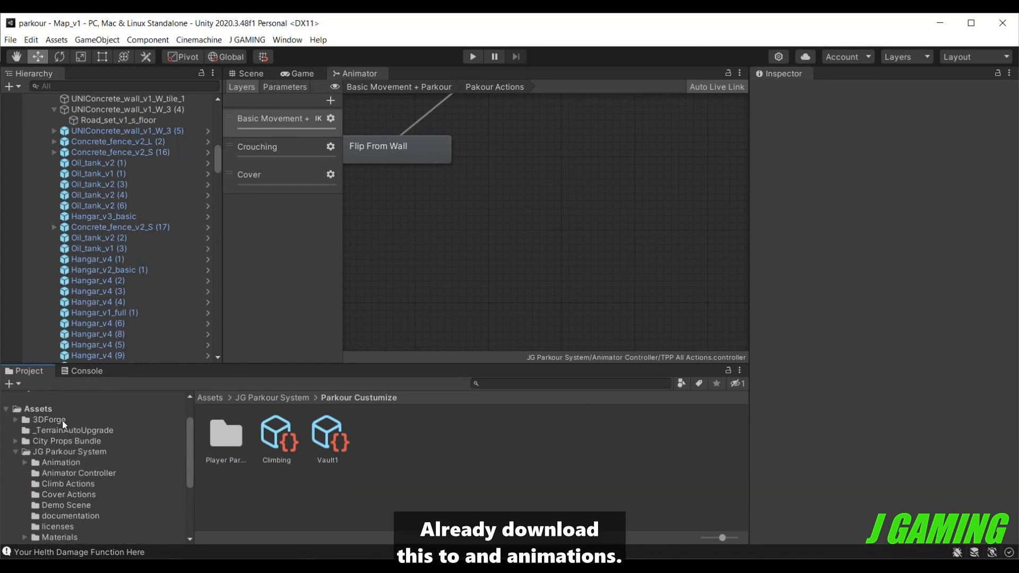
{"action": "left_click", "coordinate": [62, 419]}
{"action": "left_click", "coordinate": [62, 412]}
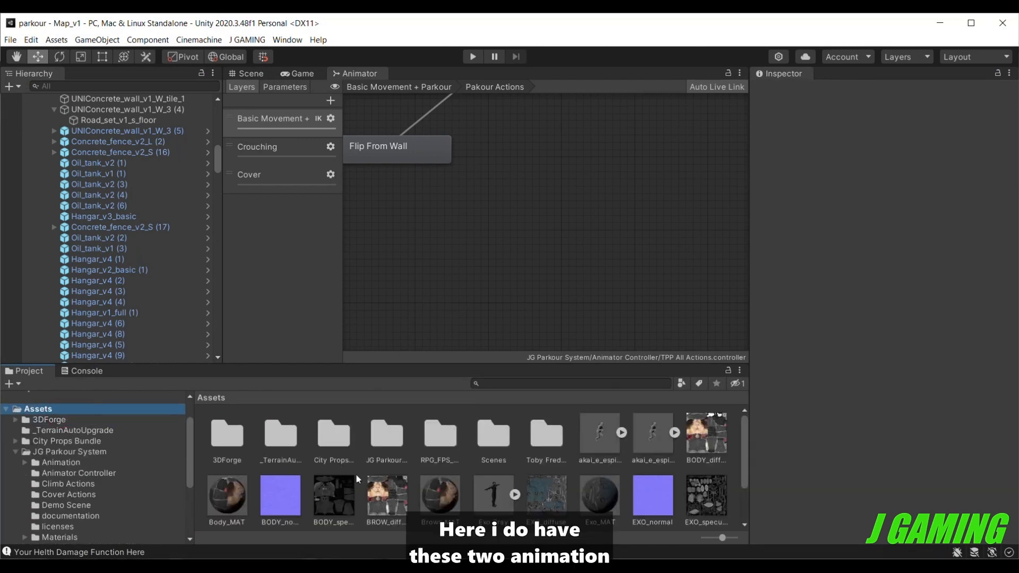
Examine the Climbing FBX's rig and animation import settings, including the root transform options, and preview the clip.
{"action": "left_click", "coordinate": [594, 434]}
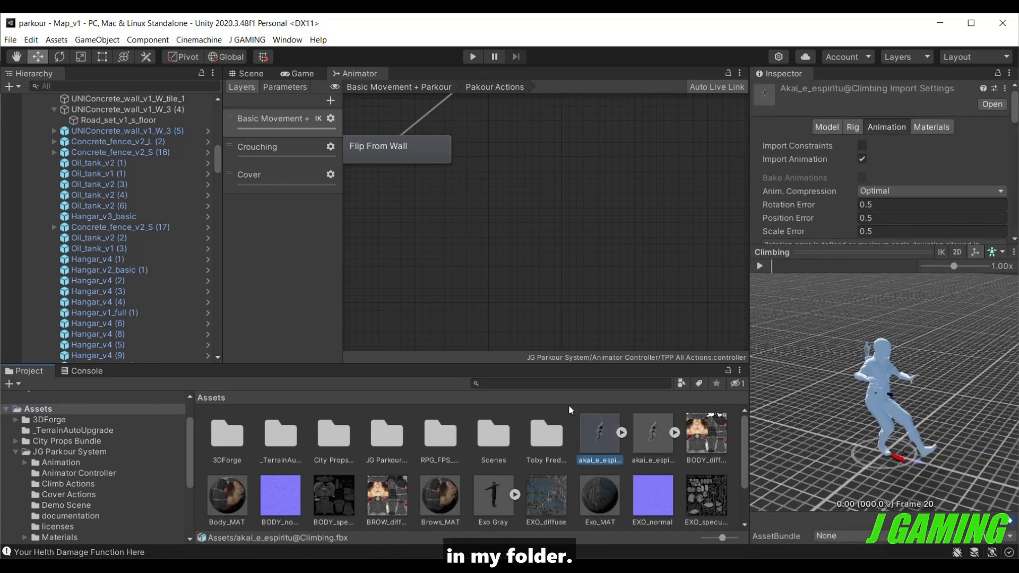
{"action": "left_click", "coordinate": [851, 128]}
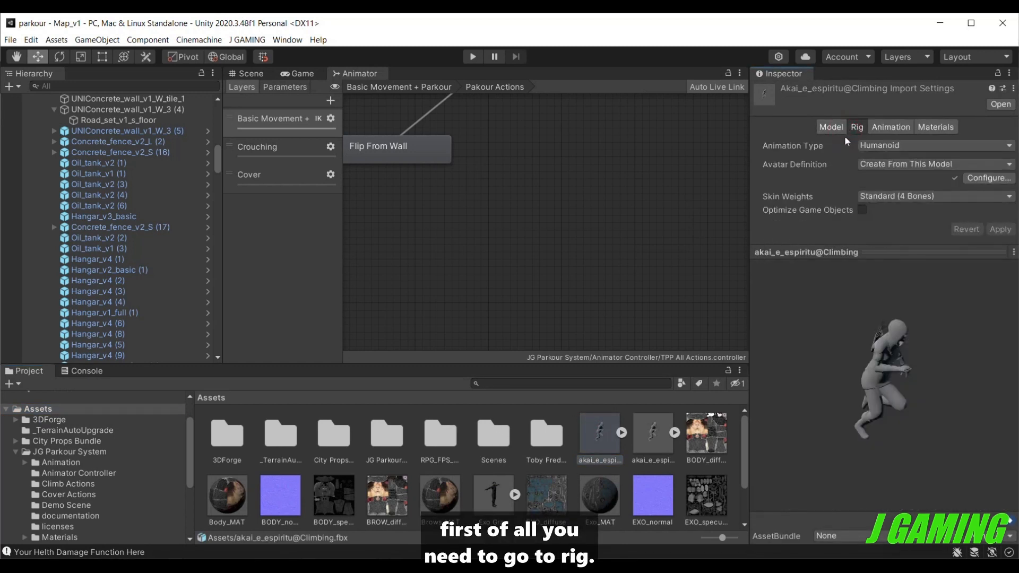
{"action": "left_click", "coordinate": [882, 128]}
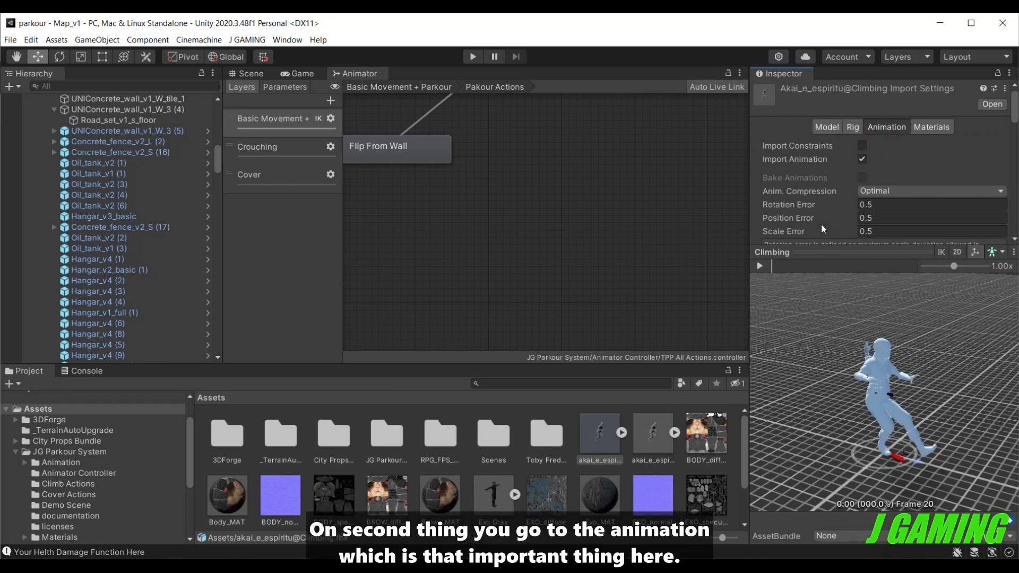
{"action": "scroll", "coordinate": [820, 205], "scroll_direction": "down", "scroll_amount": 10}
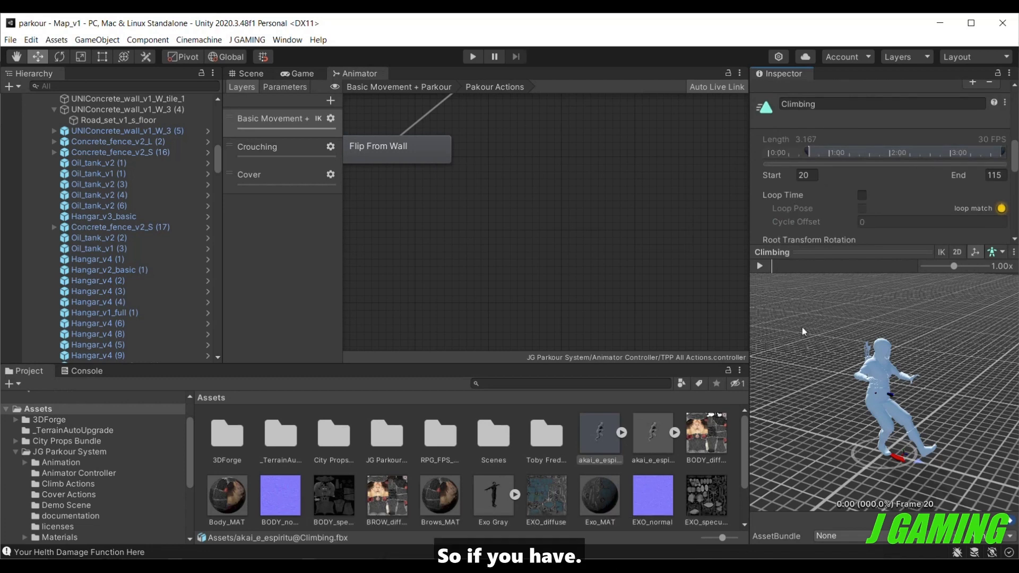
{"action": "left_click", "coordinate": [764, 264]}
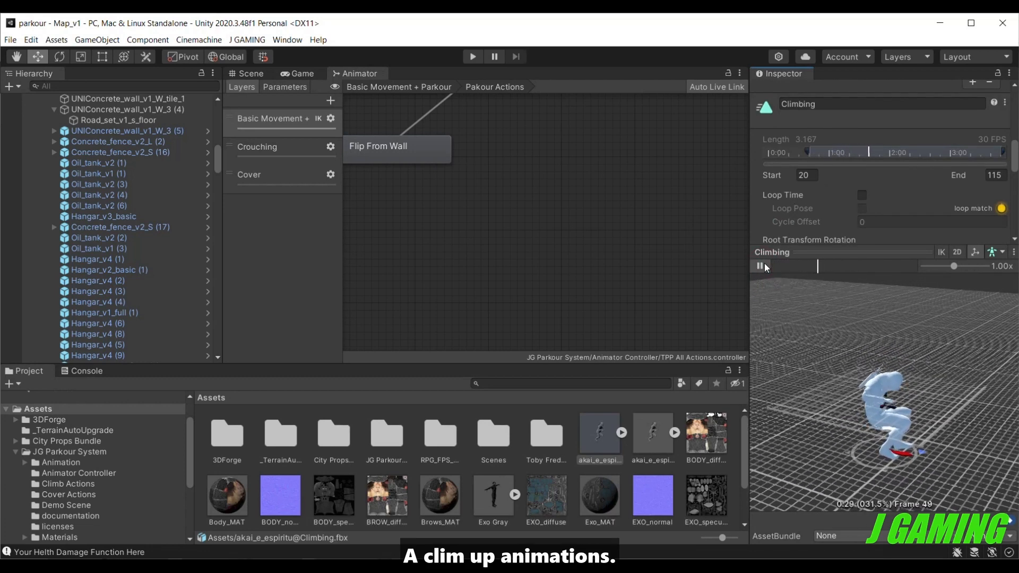
{"action": "scroll", "coordinate": [775, 231], "scroll_direction": "down", "scroll_amount": 4}
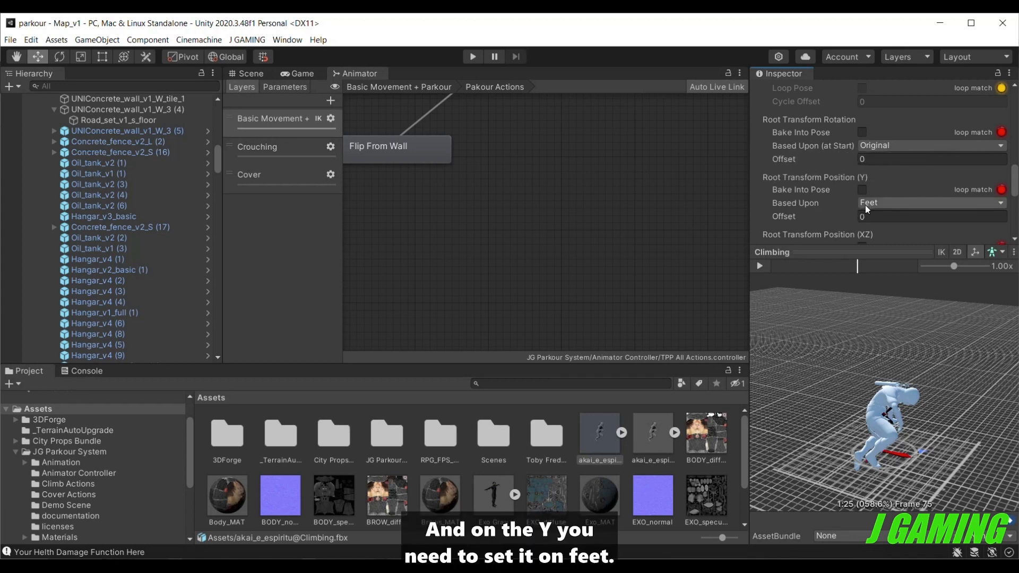
{"action": "scroll", "coordinate": [841, 206], "scroll_direction": "down", "scroll_amount": 3}
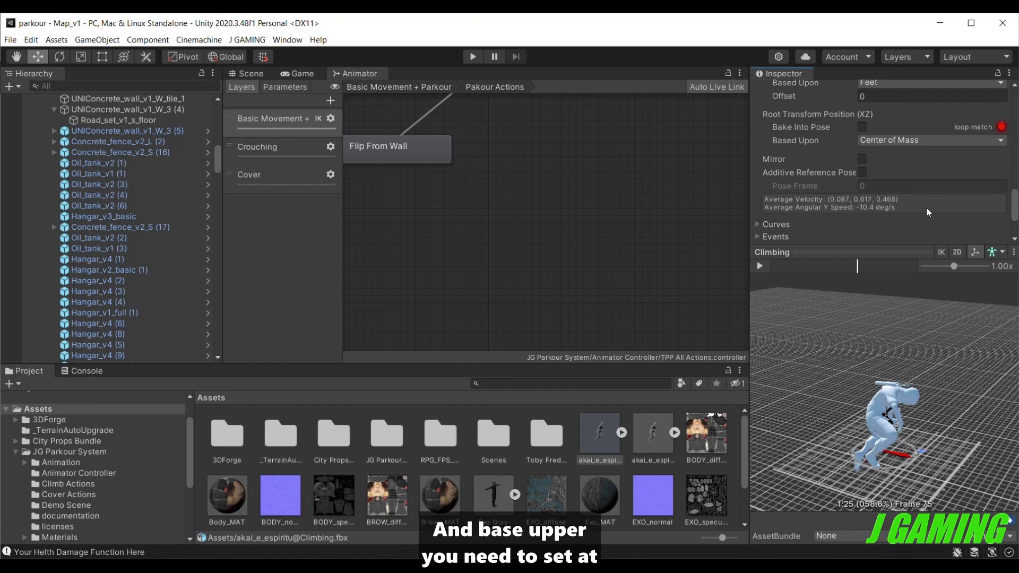
Preview the Vault Over Box animation and check its root transform rotation and position settings.
{"action": "left_click", "coordinate": [660, 431]}
{"action": "left_click", "coordinate": [760, 266]}
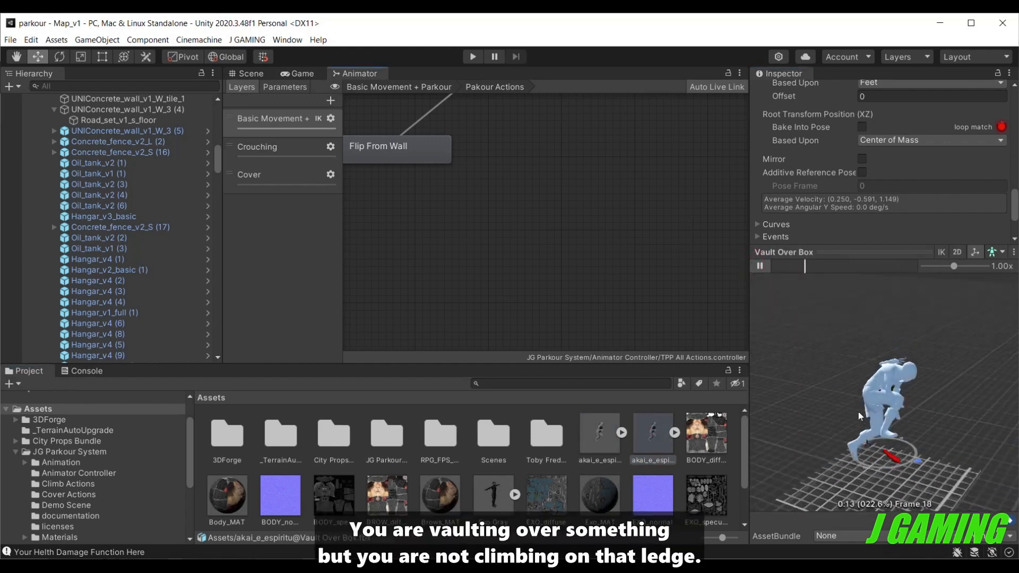
{"action": "left_click", "coordinate": [762, 267]}
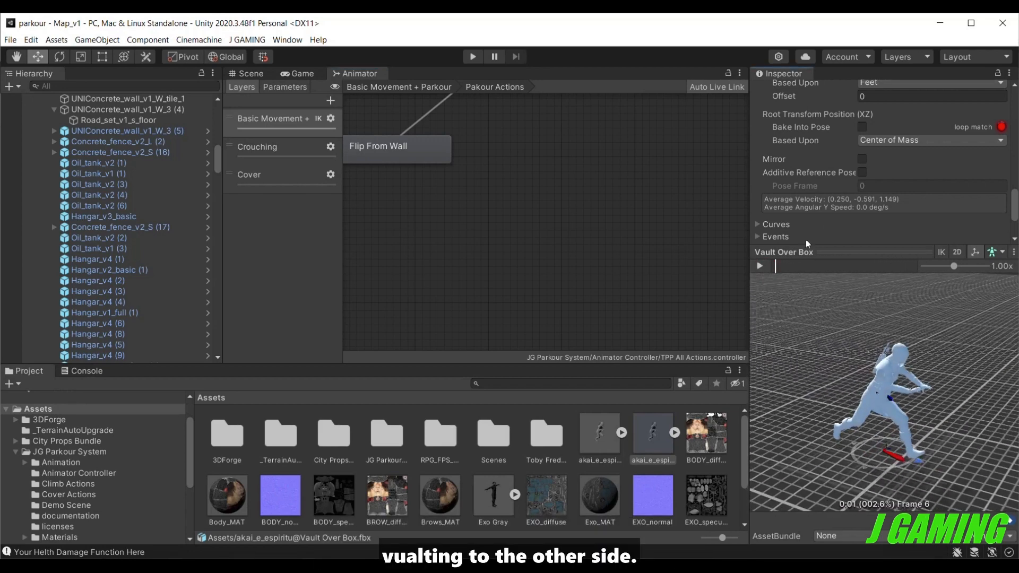
{"action": "scroll", "coordinate": [830, 218], "scroll_direction": "up", "scroll_amount": 4}
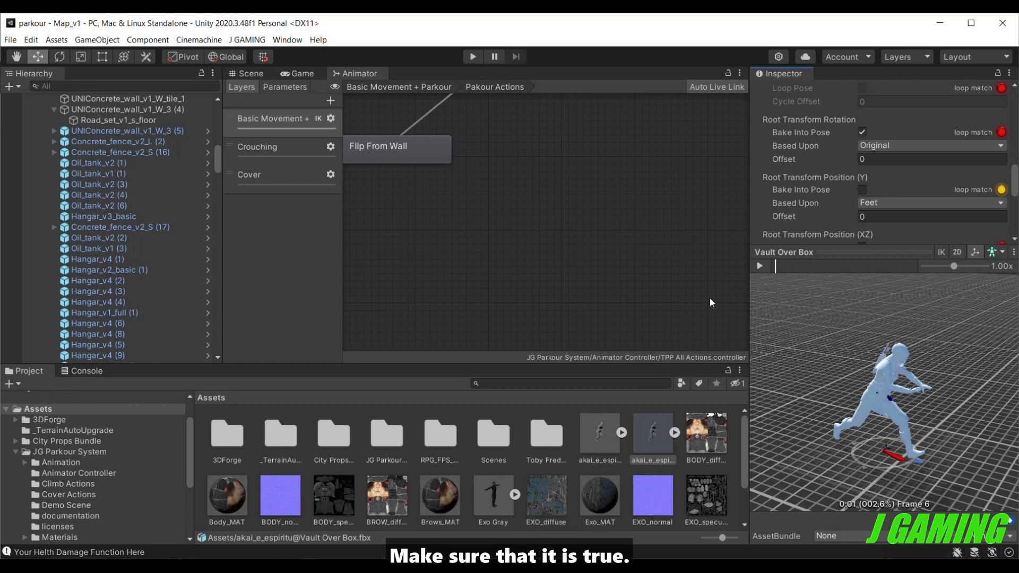
Add the Climbing and Vault Over Box animations as states below Flip From Wall in the Pakour Actions state machine.
{"action": "scroll", "coordinate": [528, 282], "scroll_direction": "down", "scroll_amount": 2}
{"action": "middle_click_drag", "start_coordinate": [525, 285], "coordinate": [565, 353]}
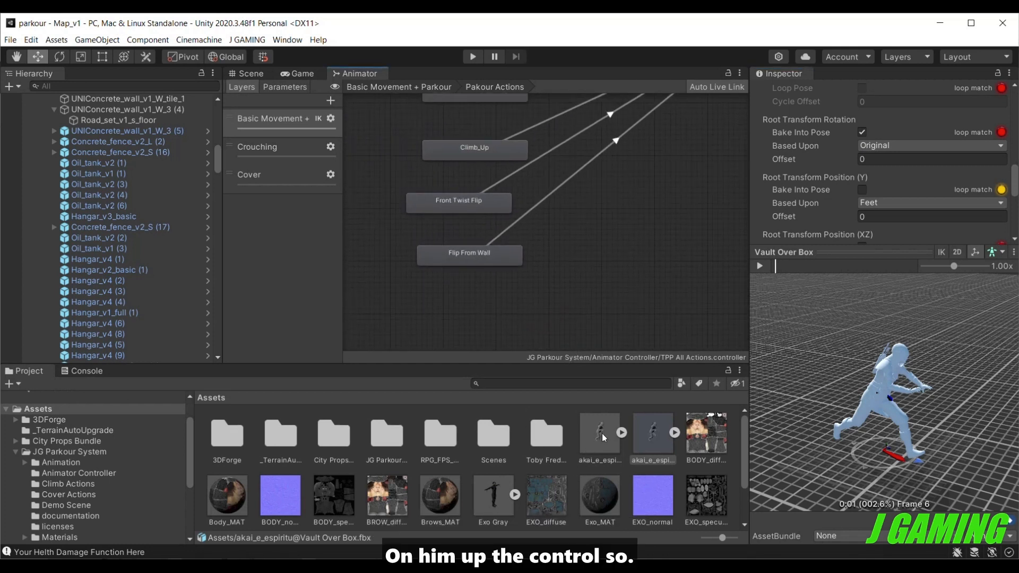
{"action": "left_click_drag", "start_coordinate": [601, 435], "coordinate": [453, 321]}
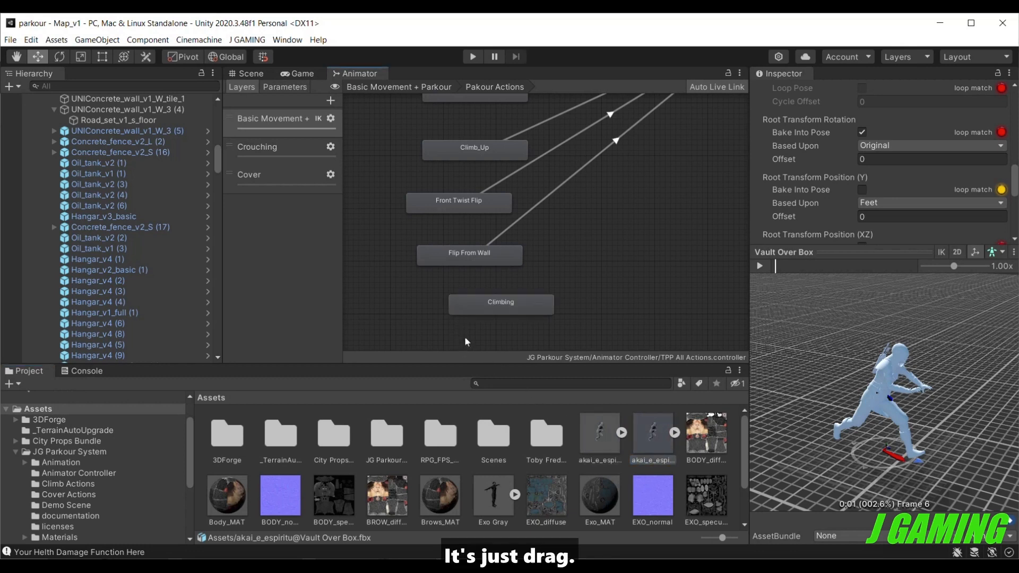
{"action": "left_click_drag", "start_coordinate": [653, 434], "coordinate": [520, 361]}
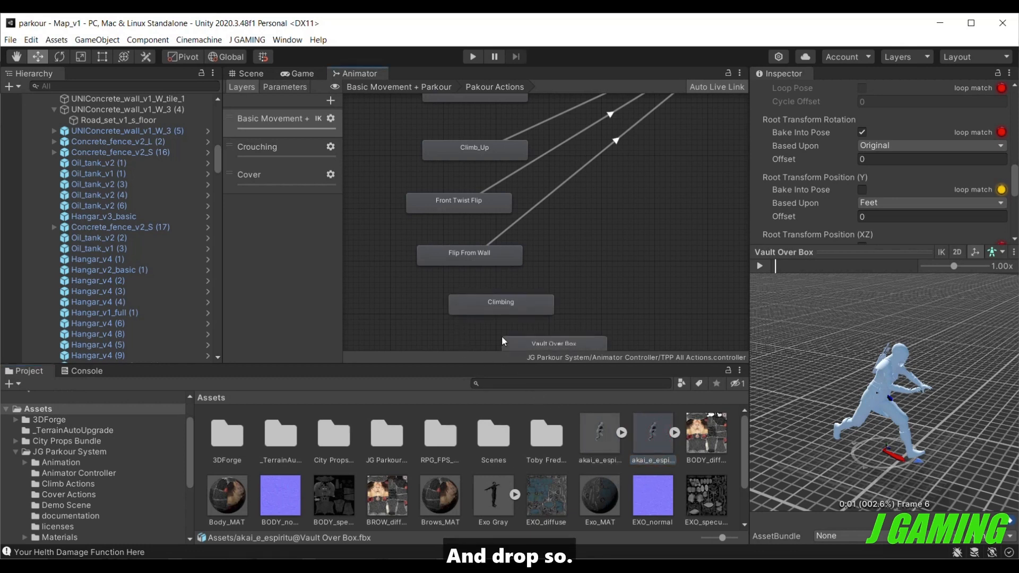
Rename the Vault Over Box state to Vault Over.
{"action": "left_click", "coordinate": [512, 346]}
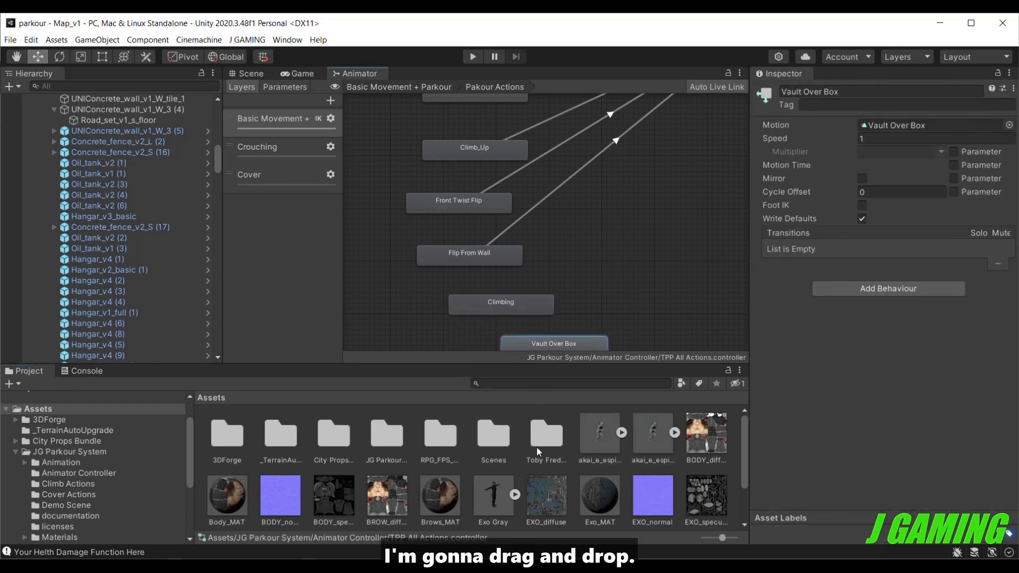
{"action": "left_click", "coordinate": [865, 94]}
{"action": "left_click", "coordinate": [865, 94]}
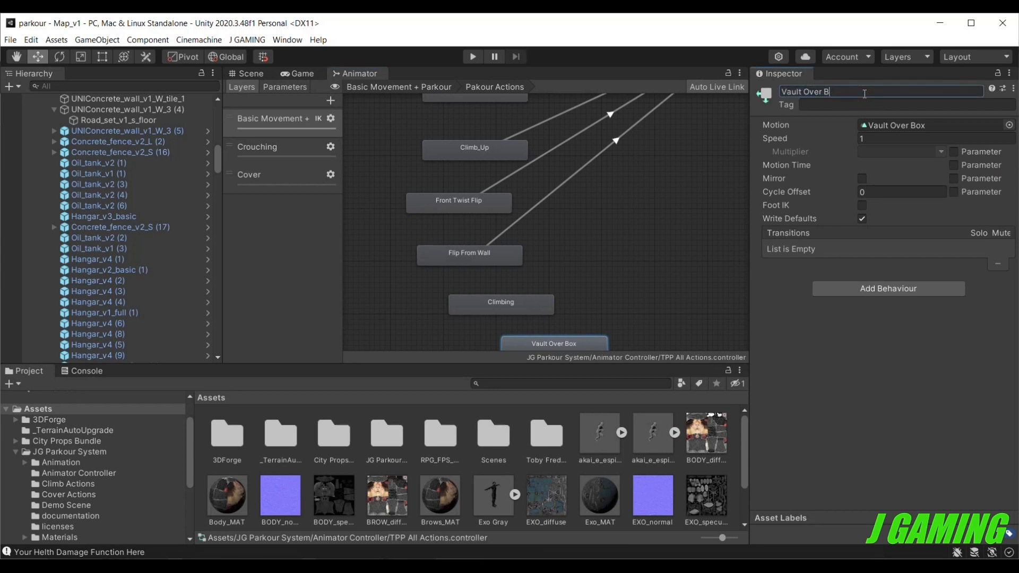
{"action": "left_click", "coordinate": [709, 312]}
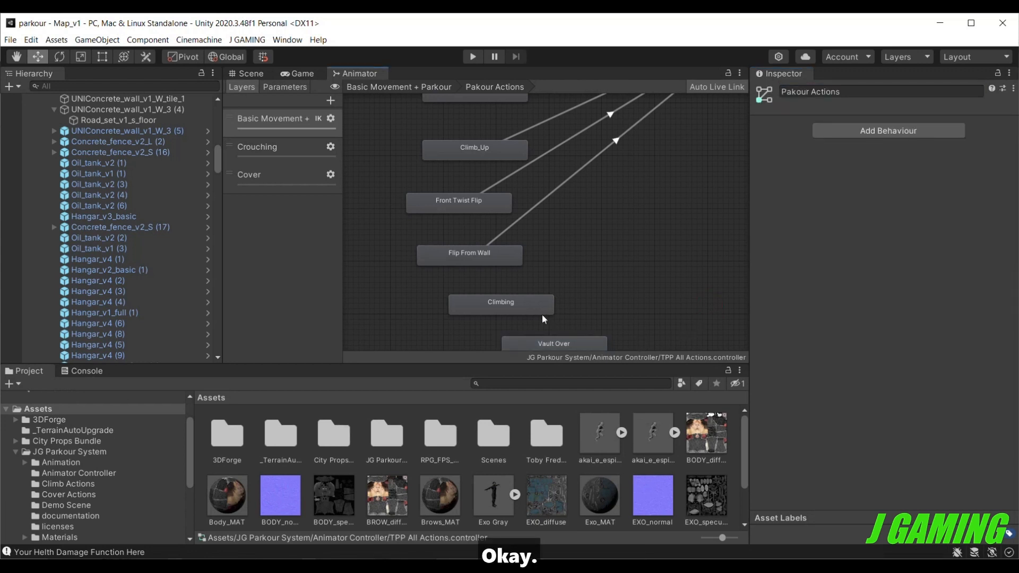
Make a transition from the Climbing state to the Locomotion state of the parent Basic Movement + Parkour layer.
{"action": "scroll", "coordinate": [543, 305], "scroll_direction": "down", "scroll_amount": 4}
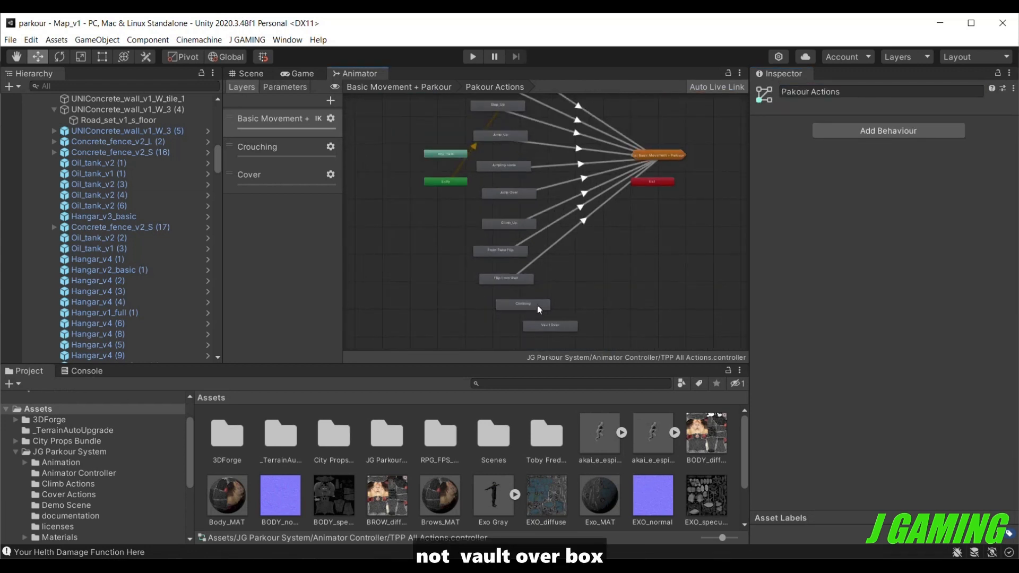
{"action": "right_click", "coordinate": [538, 305]}
{"action": "left_click", "coordinate": [568, 311]}
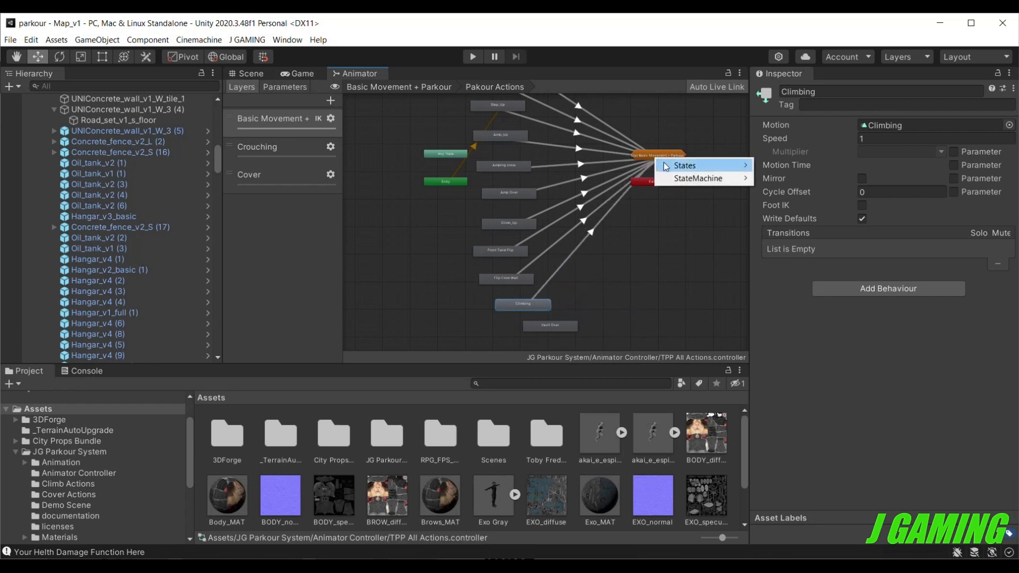
{"action": "mouse_move", "coordinate": [685, 166]}
{"action": "left_click", "coordinate": [787, 165]}
Make a transition from the Vault Over state to the Locomotion state of the parent layer.
{"action": "right_click", "coordinate": [560, 326]}
{"action": "left_click", "coordinate": [599, 334]}
{"action": "left_click", "coordinate": [658, 155]}
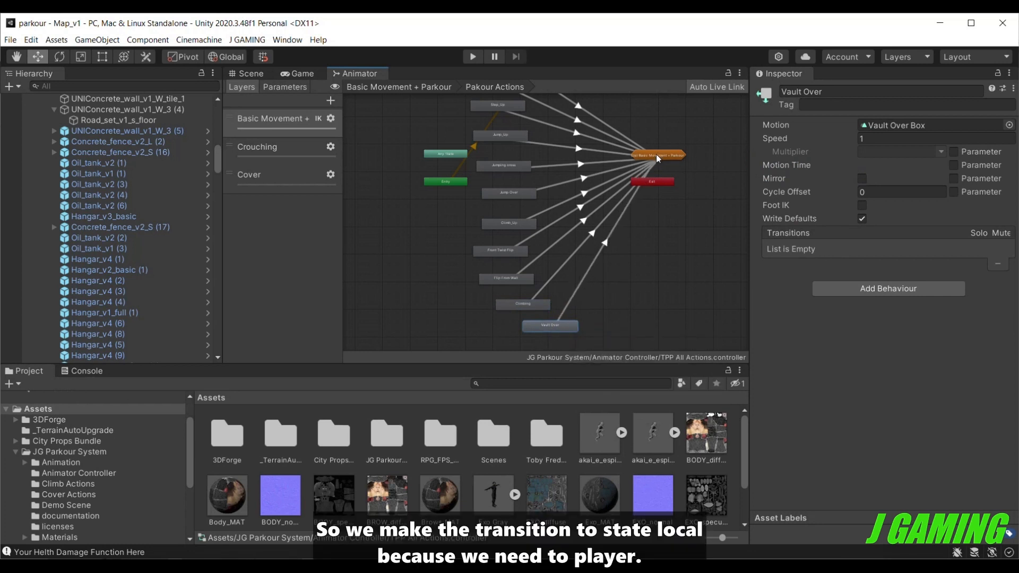
{"action": "mouse_move", "coordinate": [715, 161]}
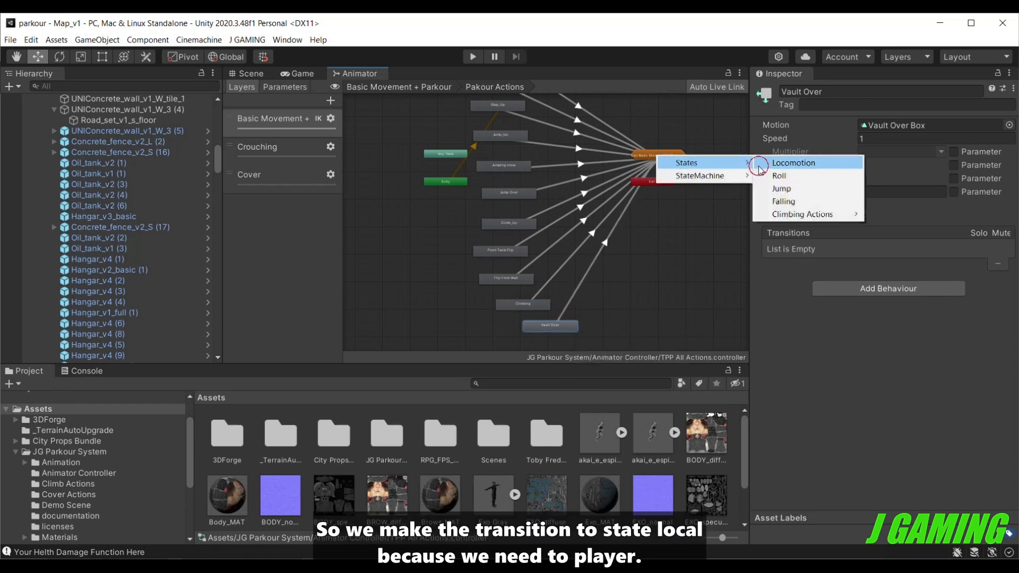
{"action": "left_click", "coordinate": [786, 163]}
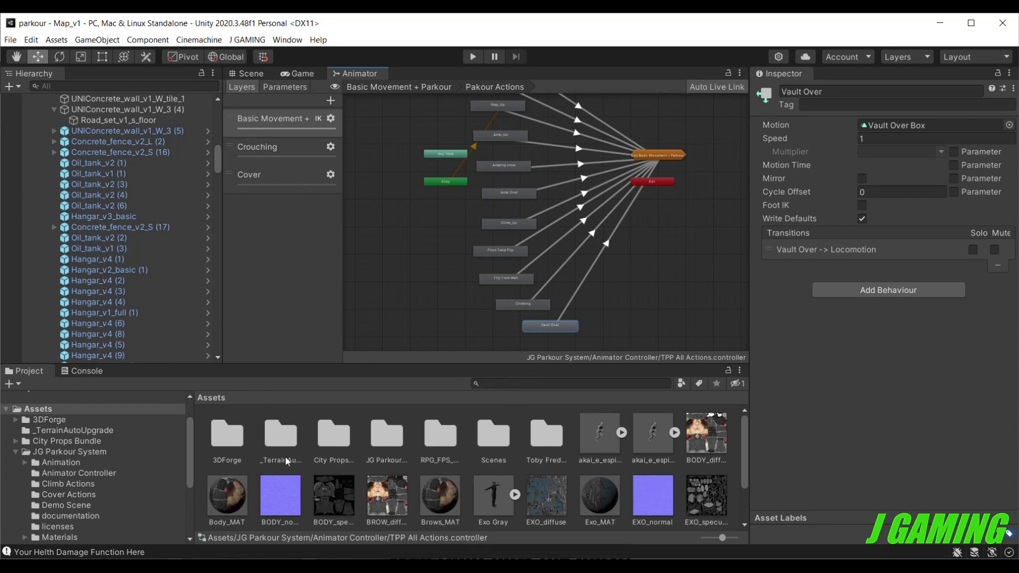
{"action": "left_click", "coordinate": [105, 455]}
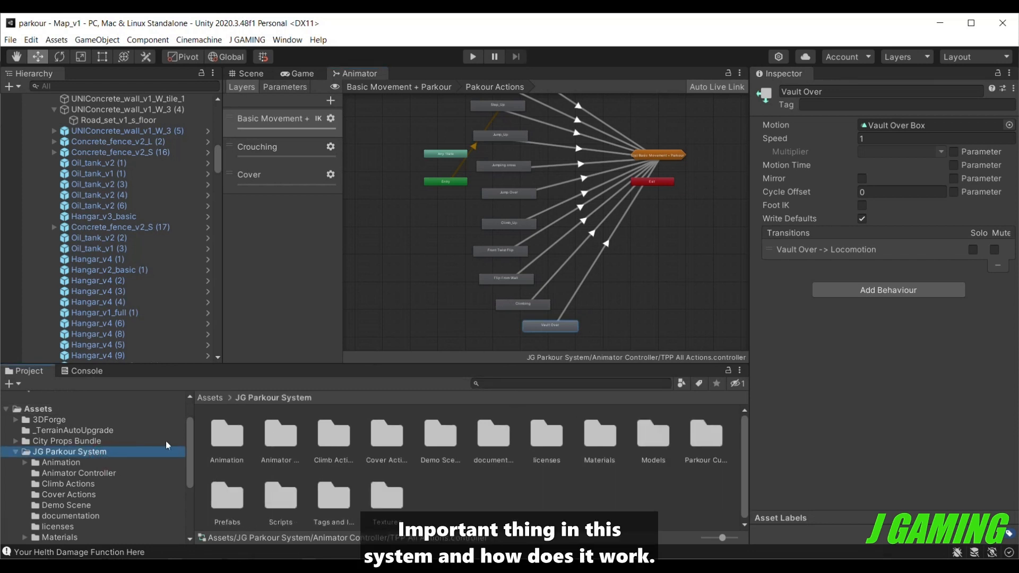
{"action": "left_click", "coordinate": [152, 416]}
{"action": "left_click", "coordinate": [150, 410]}
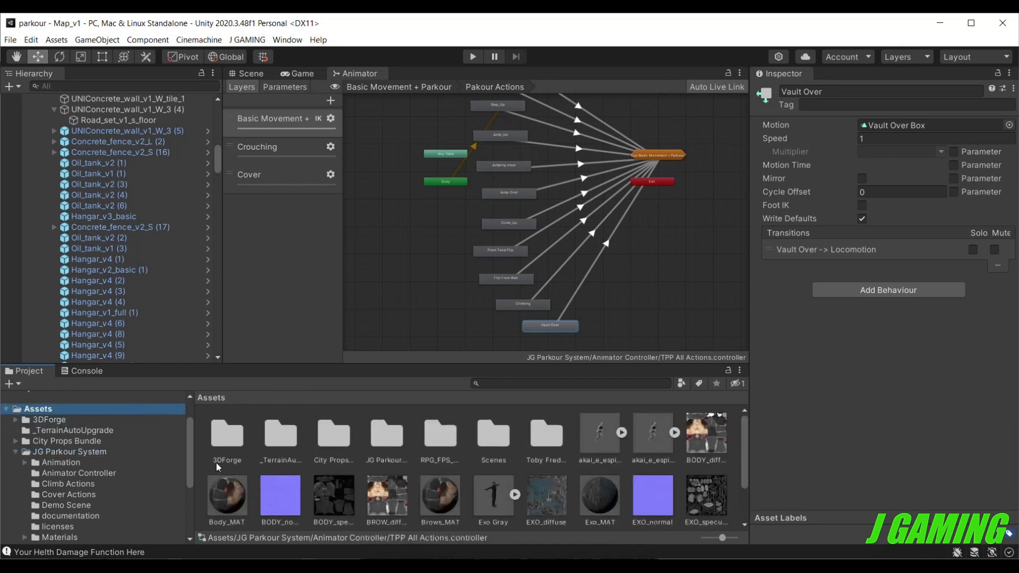
Create a Player Parkour Action asset in the root Assets folder and name it Climbing.
{"action": "scroll", "coordinate": [250, 470], "scroll_direction": "down", "scroll_amount": 2}
{"action": "right_click", "coordinate": [366, 418]}
{"action": "left_click", "coordinate": [418, 207]}
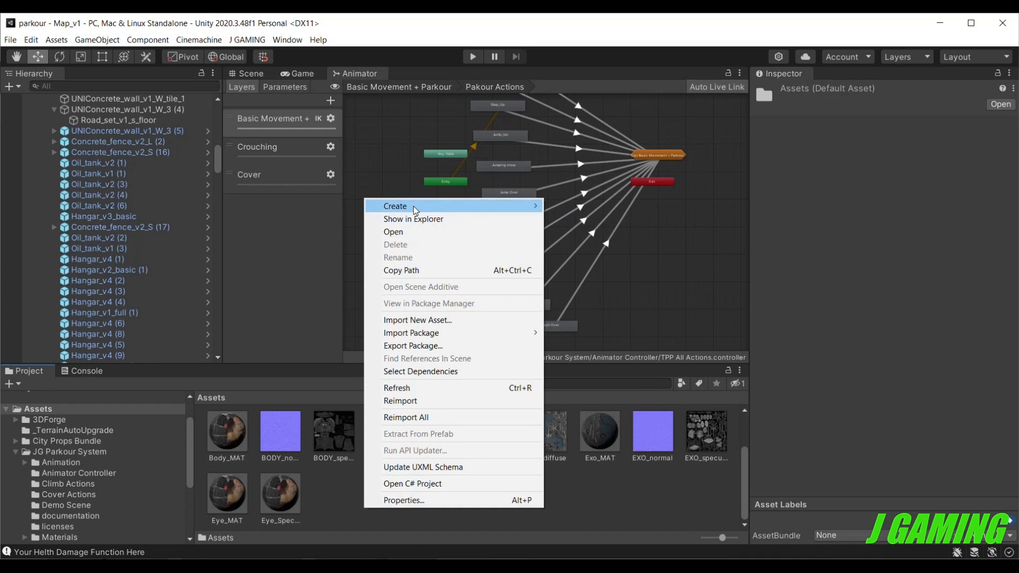
{"action": "mouse_move", "coordinate": [578, 80]}
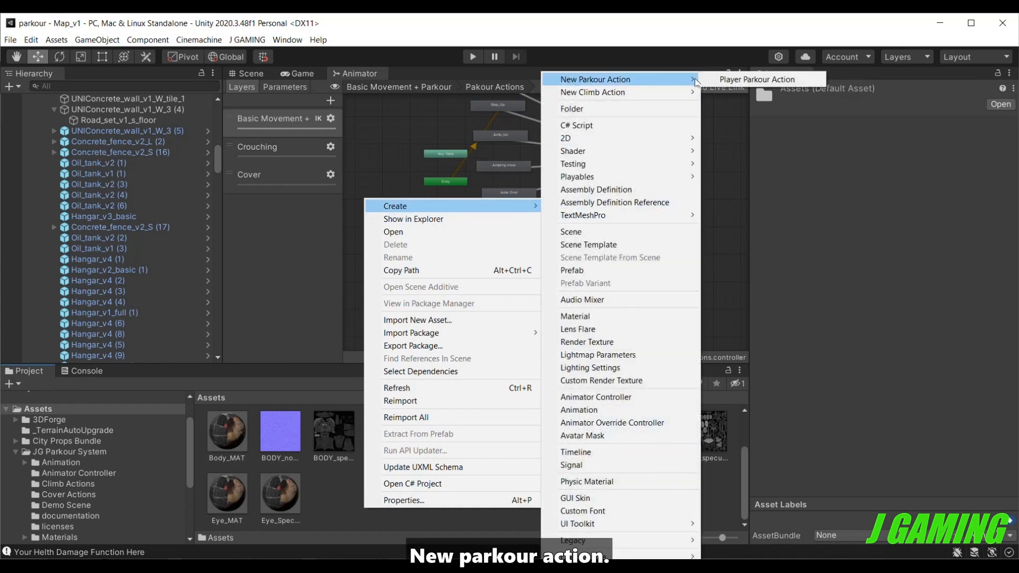
{"action": "left_click", "coordinate": [743, 80]}
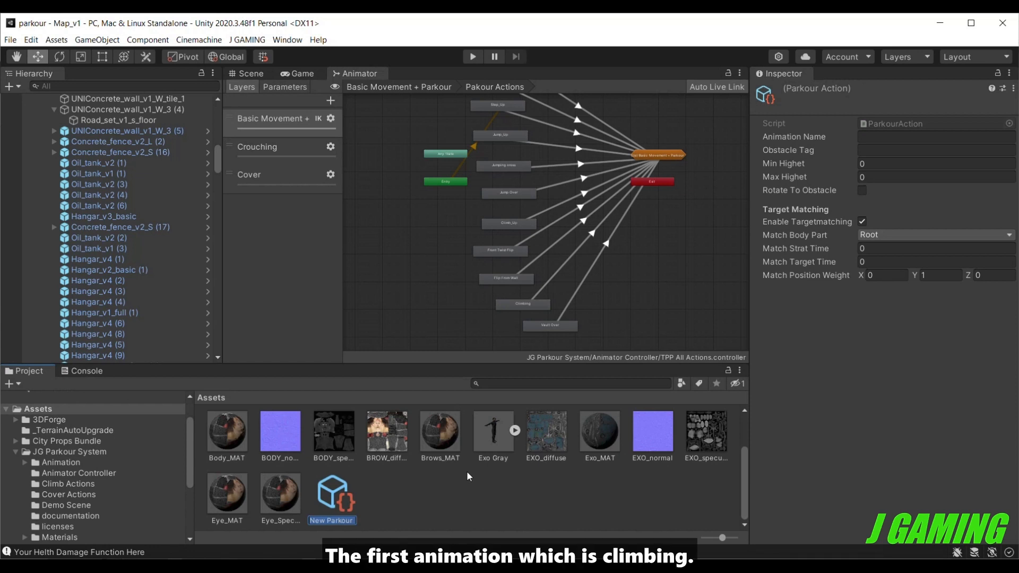
{"action": "type", "text": "Climbi"}
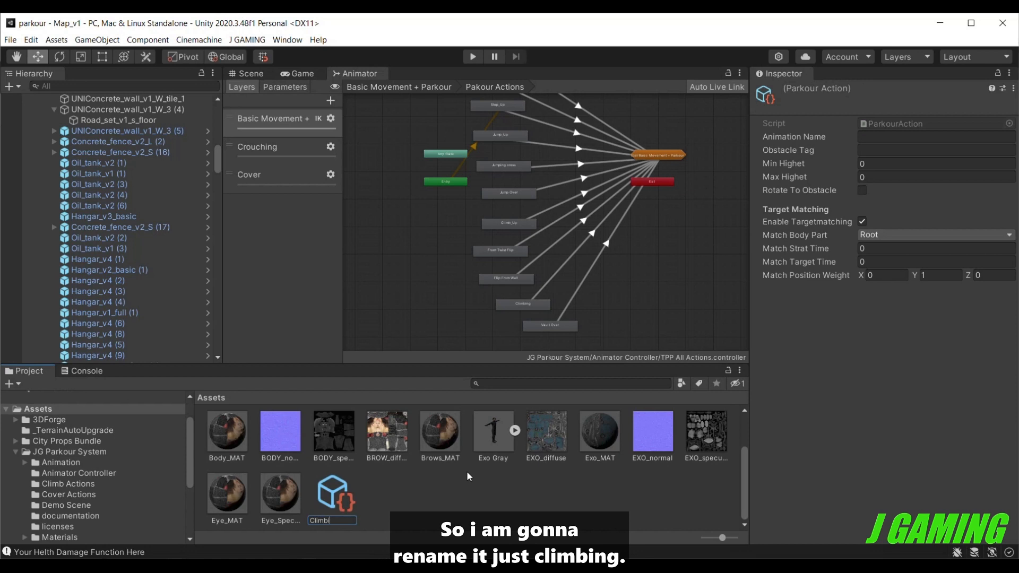
{"action": "type", "text": "ng"}
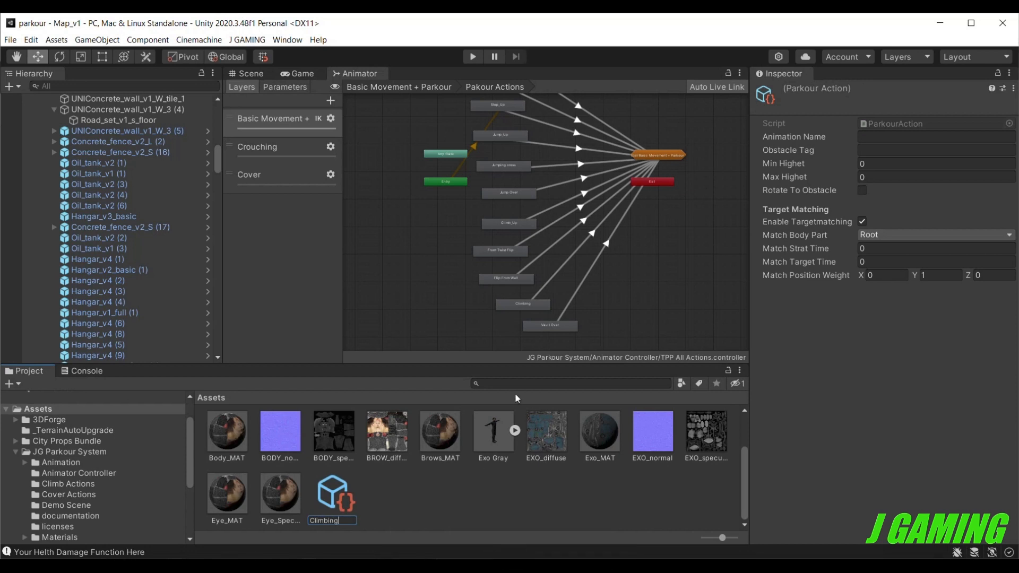
{"action": "key", "text": "Return"}
Set the animation name of the Climbing parkour action to Climbing, matching the Climbing animator state.
{"action": "scroll", "coordinate": [377, 490], "scroll_direction": "down", "scroll_amount": 1}
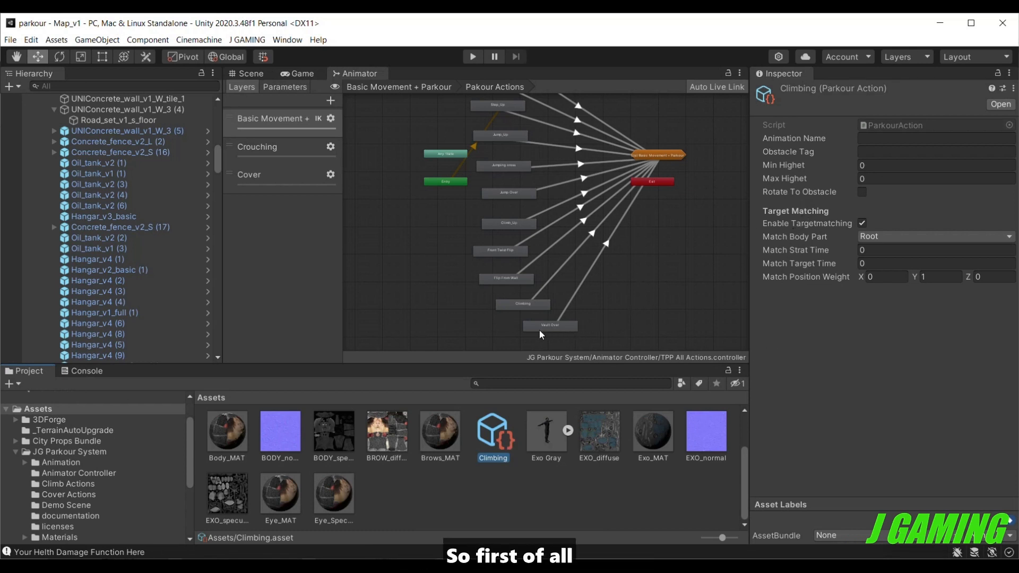
{"action": "scroll", "coordinate": [528, 309], "scroll_direction": "up", "scroll_amount": 4}
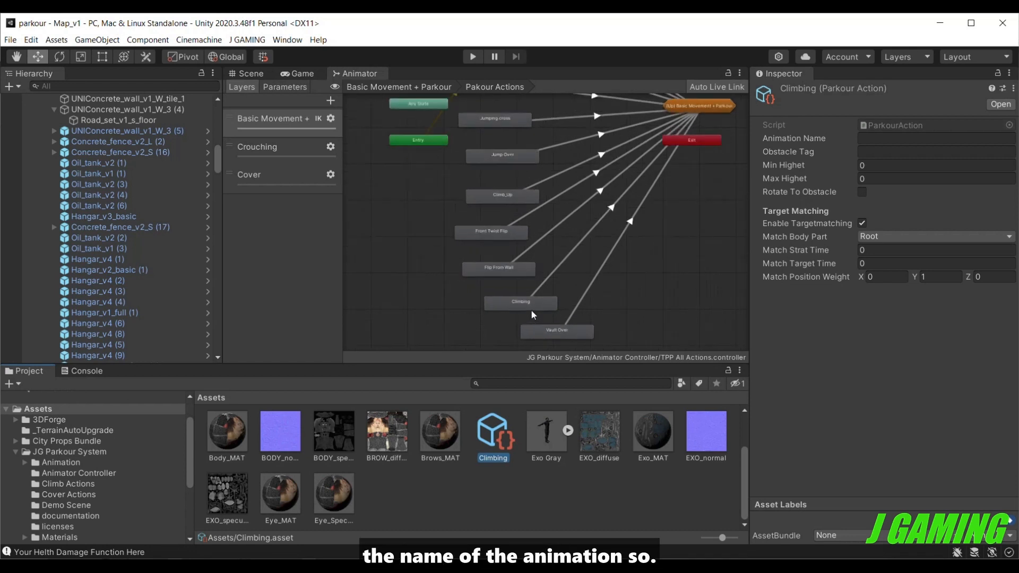
{"action": "scroll", "coordinate": [532, 312], "scroll_direction": "up", "scroll_amount": 5}
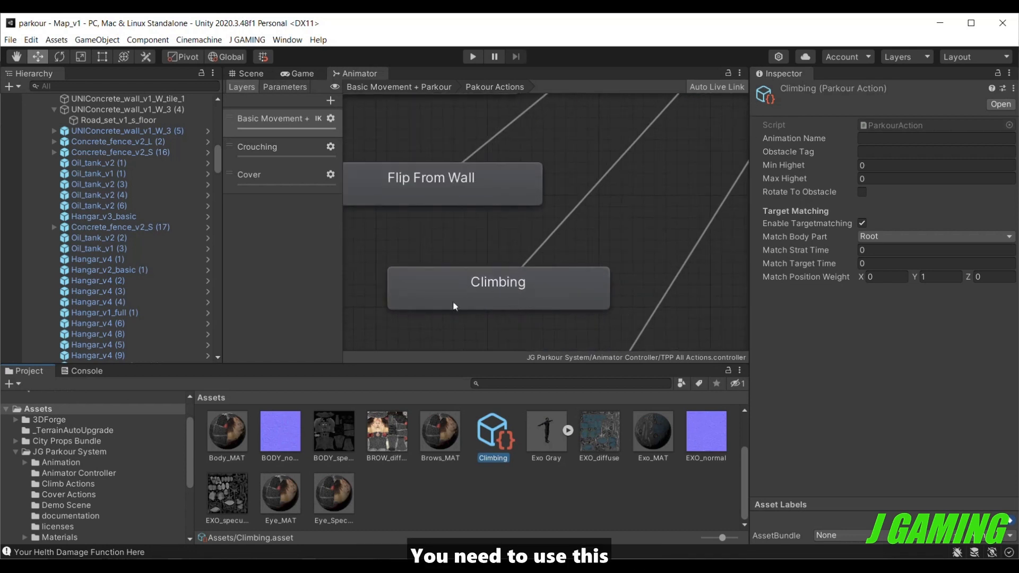
{"action": "left_click", "coordinate": [496, 284]}
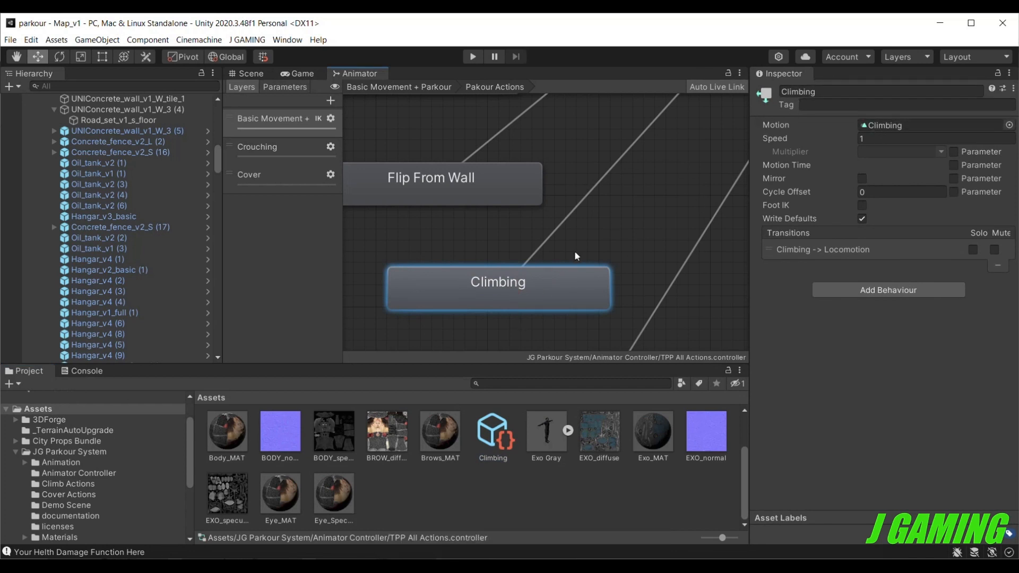
{"action": "left_click", "coordinate": [506, 444]}
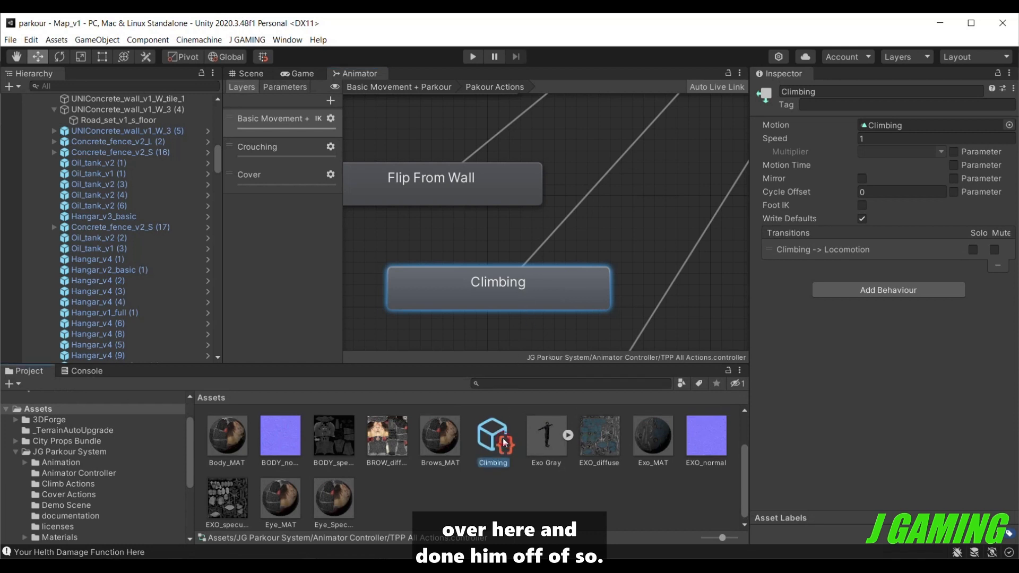
{"action": "left_click", "coordinate": [894, 136]}
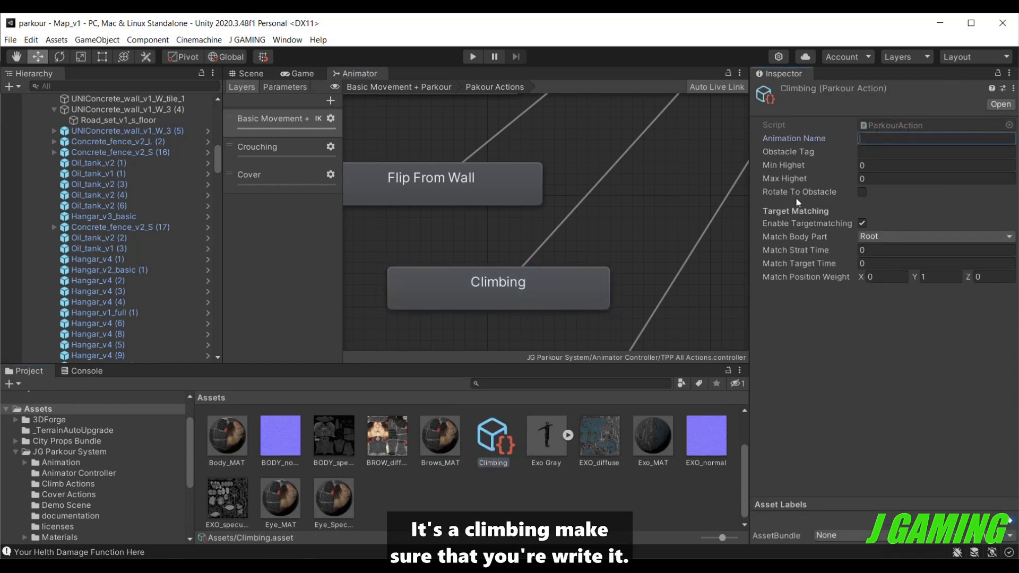
{"action": "type", "text": "Cl"}
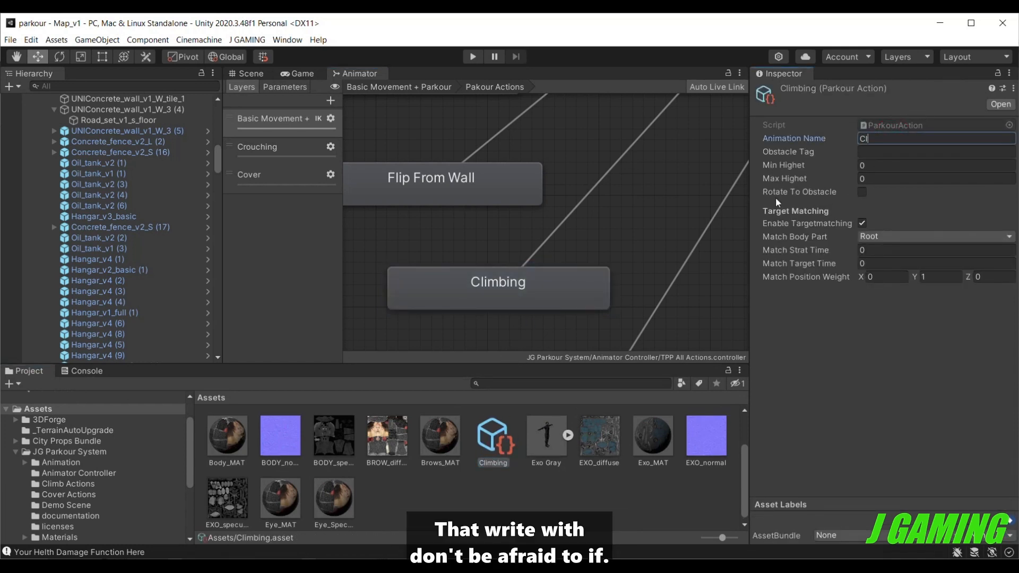
{"action": "type", "text": "imbing"}
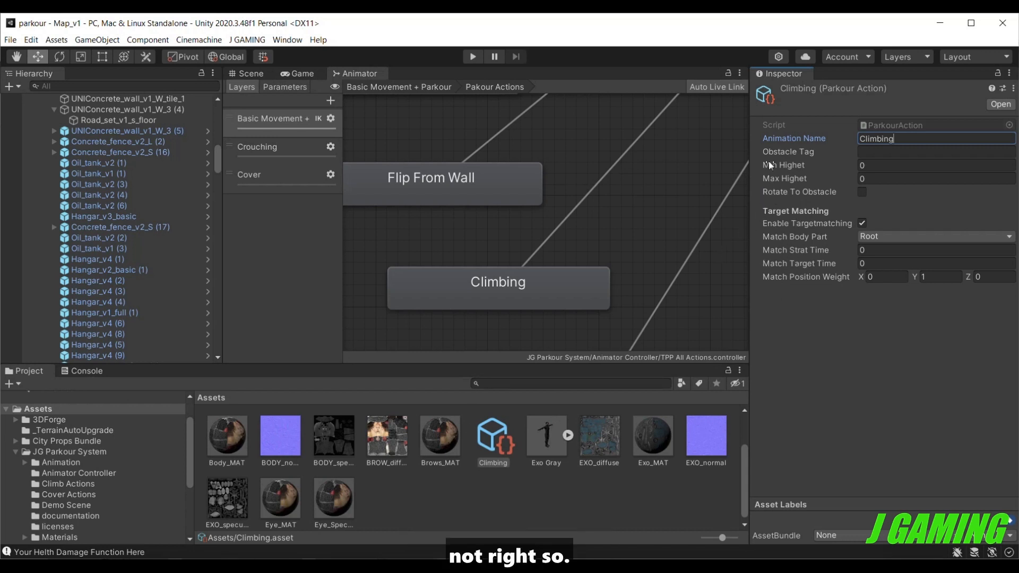
Set the Climbing action's obstacle height range to 1.4 minimum and 2.5 maximum, and enable Rotate To Obstacle.
{"action": "left_click", "coordinate": [868, 166]}
{"action": "type", "text": "1.4"}
{"action": "left_click", "coordinate": [868, 178]}
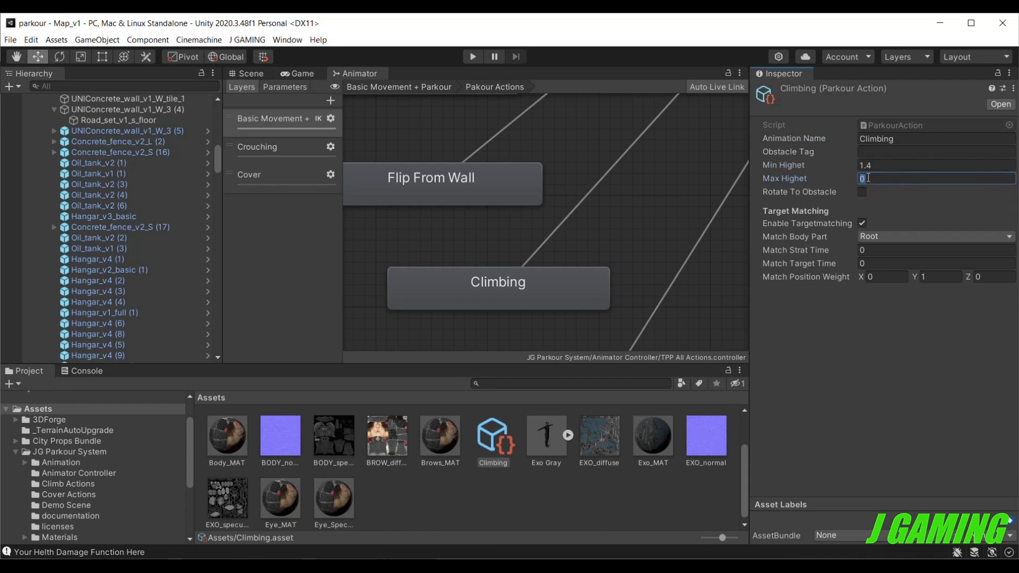
{"action": "type", "text": "2.5"}
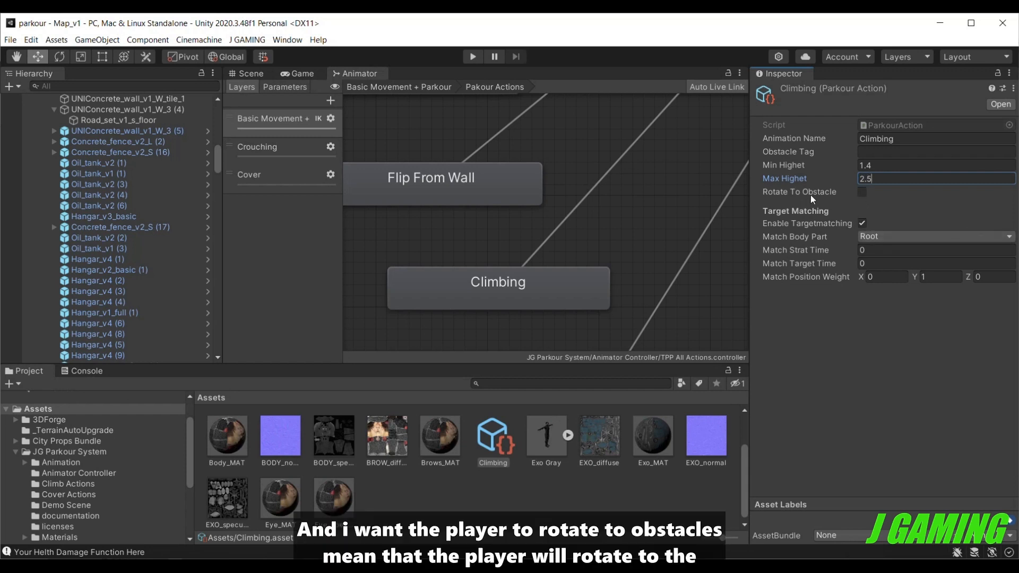
{"action": "left_click", "coordinate": [861, 194]}
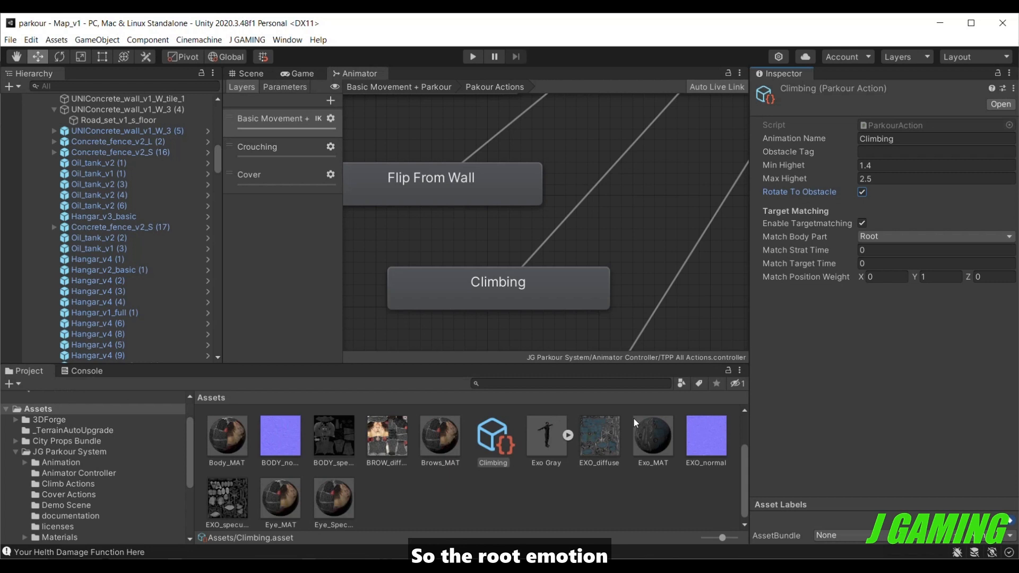
{"action": "left_click", "coordinate": [565, 386]}
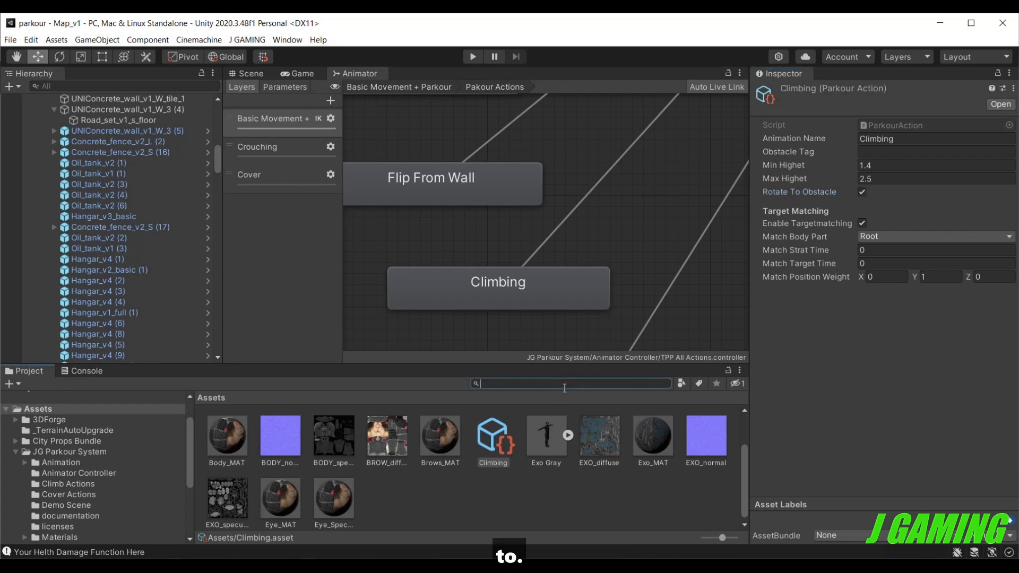
{"action": "type", "text": "c"}
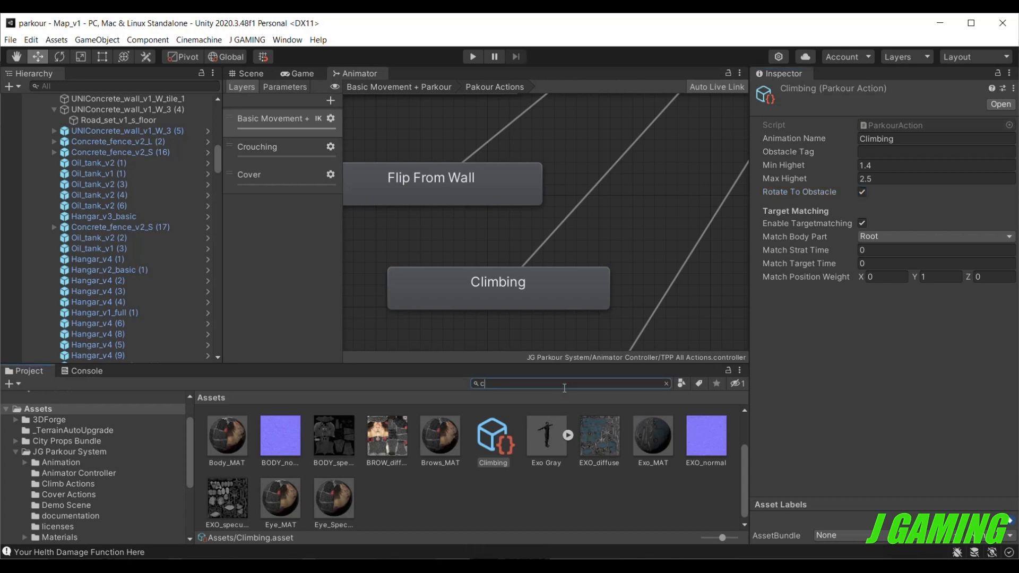
{"action": "type", "text": "limb"}
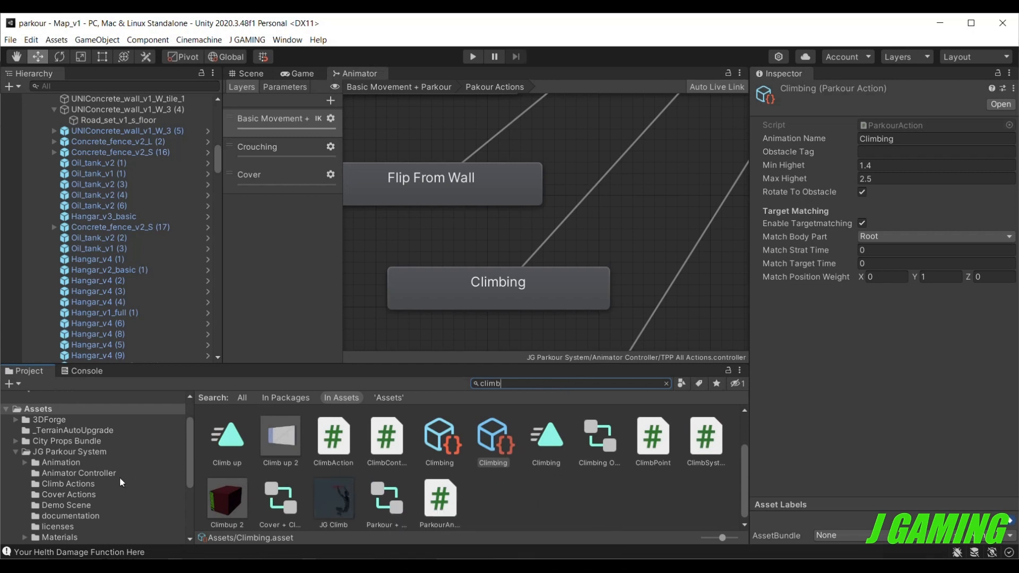
{"action": "scroll", "coordinate": [110, 457], "scroll_direction": "up", "scroll_amount": 2}
{"action": "left_click", "coordinate": [110, 457]}
{"action": "left_click", "coordinate": [110, 450]}
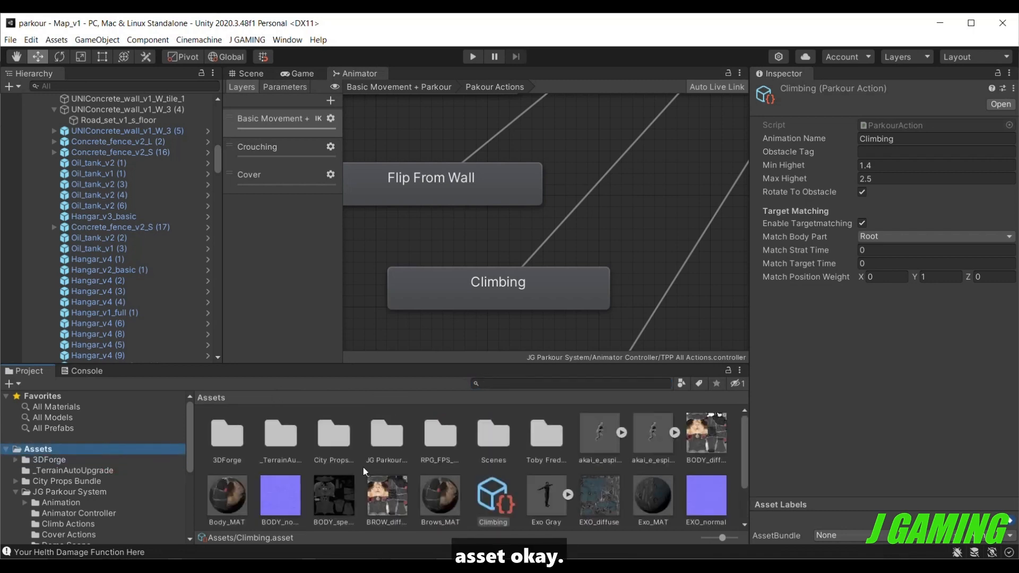
Preview the akai_e_espiritu@Climbing animation and scrub through it to examine which body part does the climb and its start and end match times.
{"action": "scroll", "coordinate": [372, 467], "scroll_direction": "down", "scroll_amount": 2}
{"action": "scroll", "coordinate": [459, 507], "scroll_direction": "up", "scroll_amount": 2}
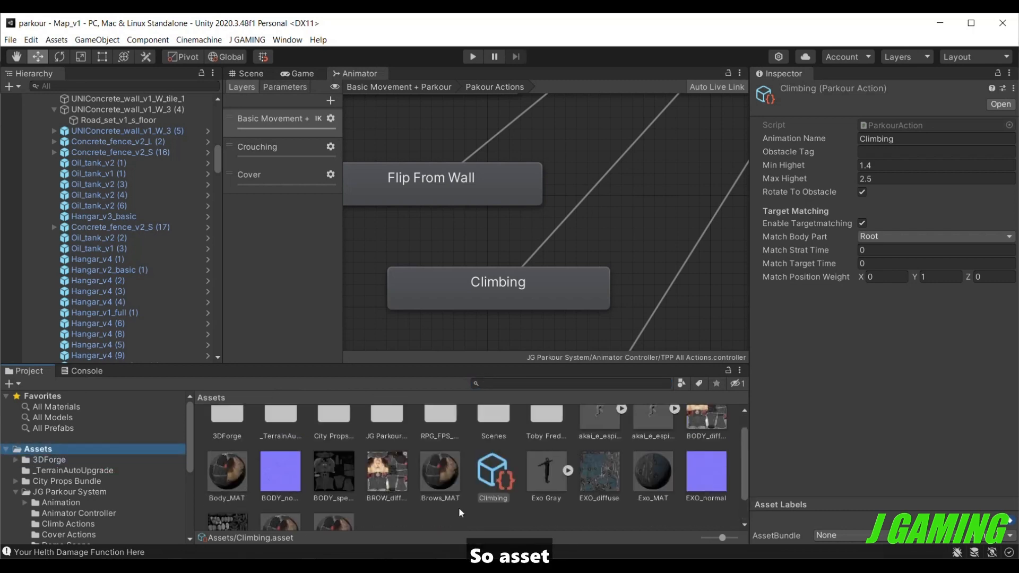
{"action": "left_click", "coordinate": [606, 425]}
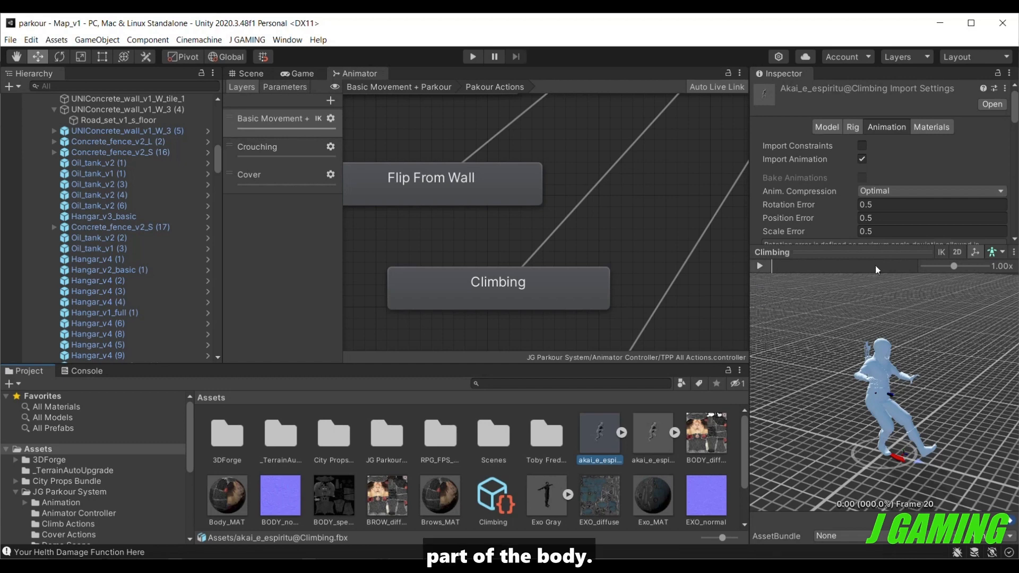
{"action": "left_click", "coordinate": [766, 269]}
{"action": "left_click_drag", "start_coordinate": [885, 356], "coordinate": [16, 358]}
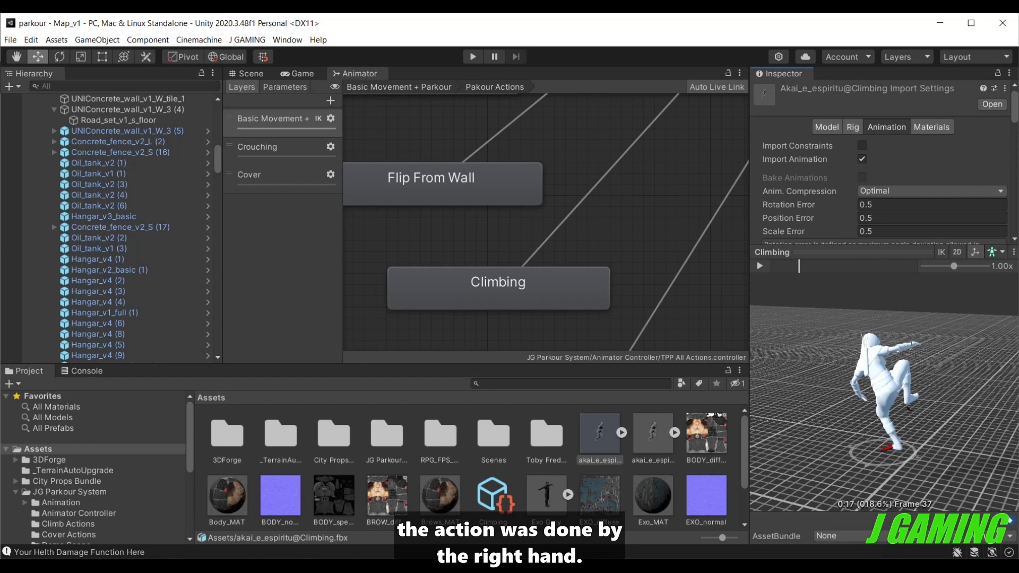
{"action": "mouse_move", "coordinate": [887, 371]}
{"action": "left_mouse_down"}
{"action": "mouse_move", "coordinate": [898, 391]}
{"action": "mouse_move", "coordinate": [899, 362]}
{"action": "left_mouse_up"}
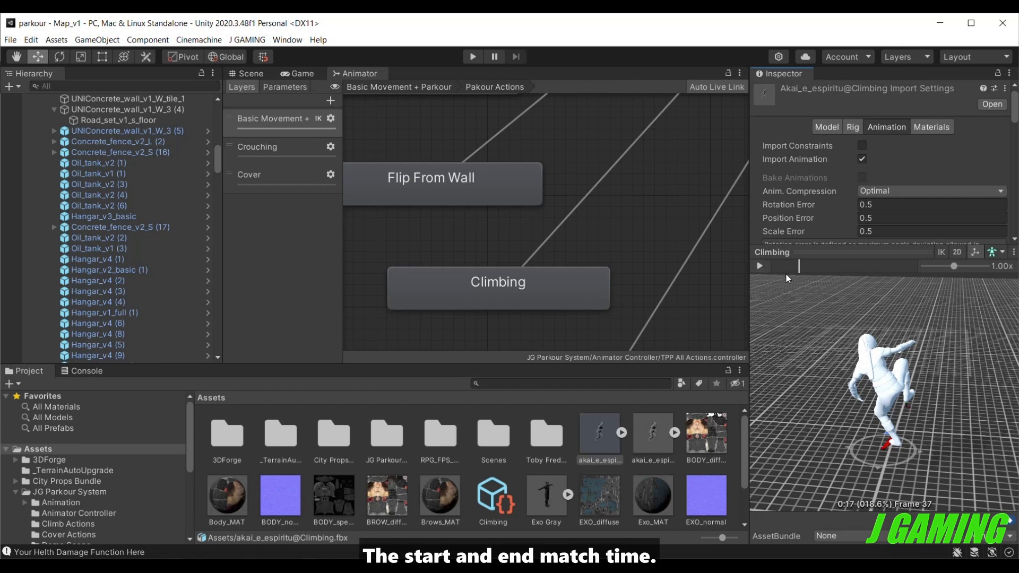
{"action": "left_click_drag", "start_coordinate": [797, 266], "coordinate": [781, 267]}
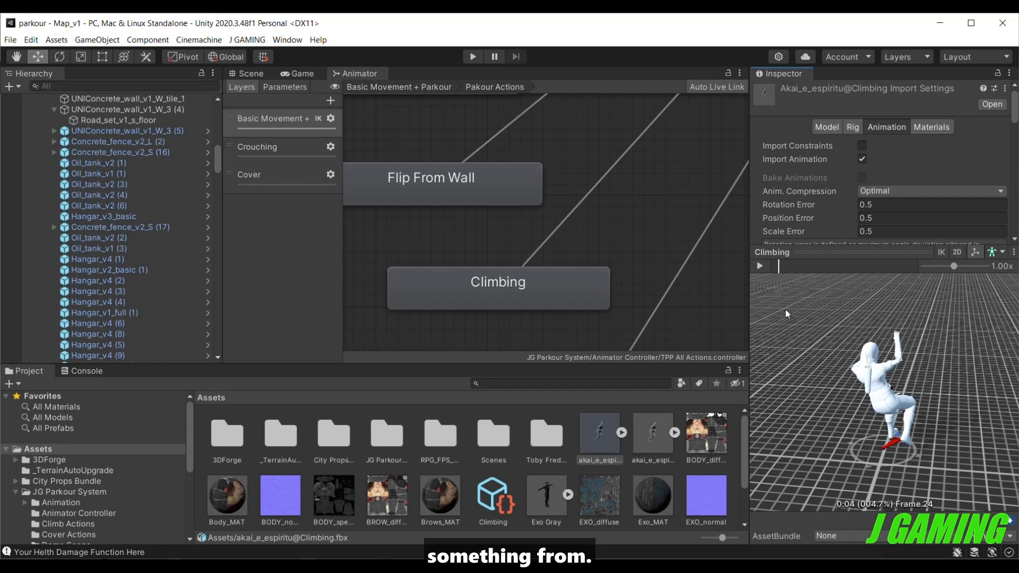
{"action": "left_click_drag", "start_coordinate": [779, 270], "coordinate": [797, 279]}
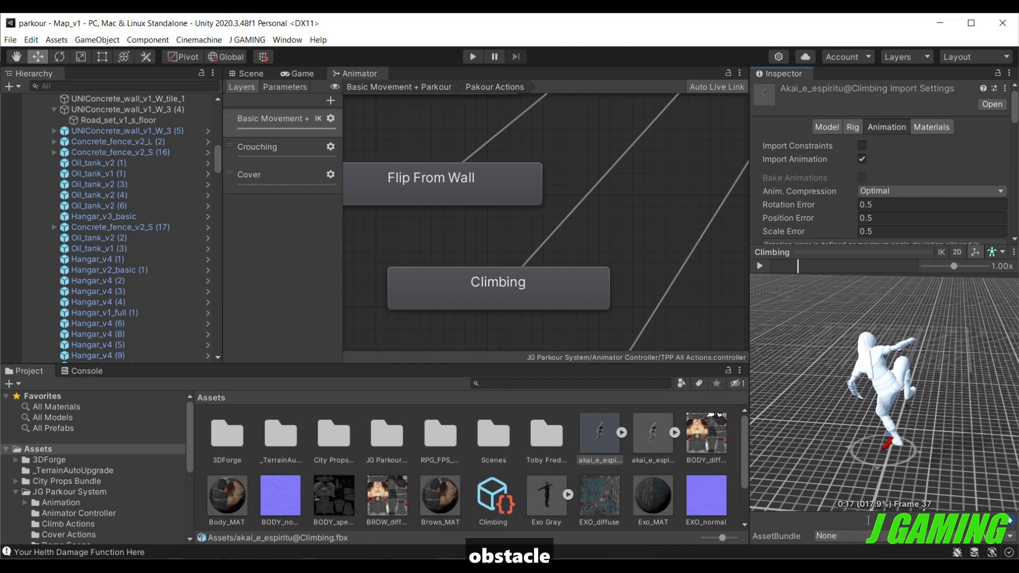
{"action": "left_click_drag", "start_coordinate": [799, 264], "coordinate": [796, 262]}
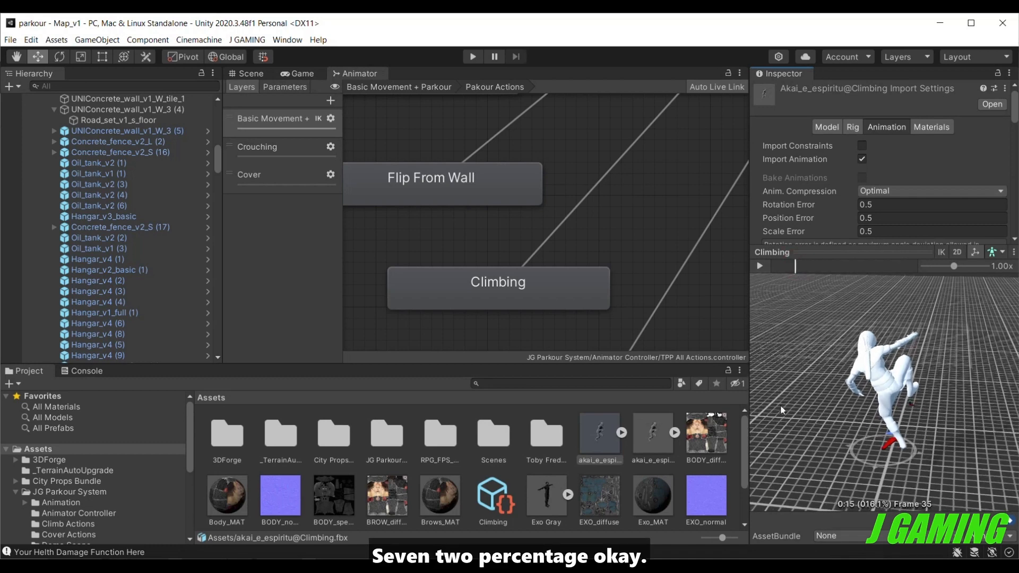
Set the Climbing parkour action's Match Body Part to Right Hand.
{"action": "left_click", "coordinate": [497, 501]}
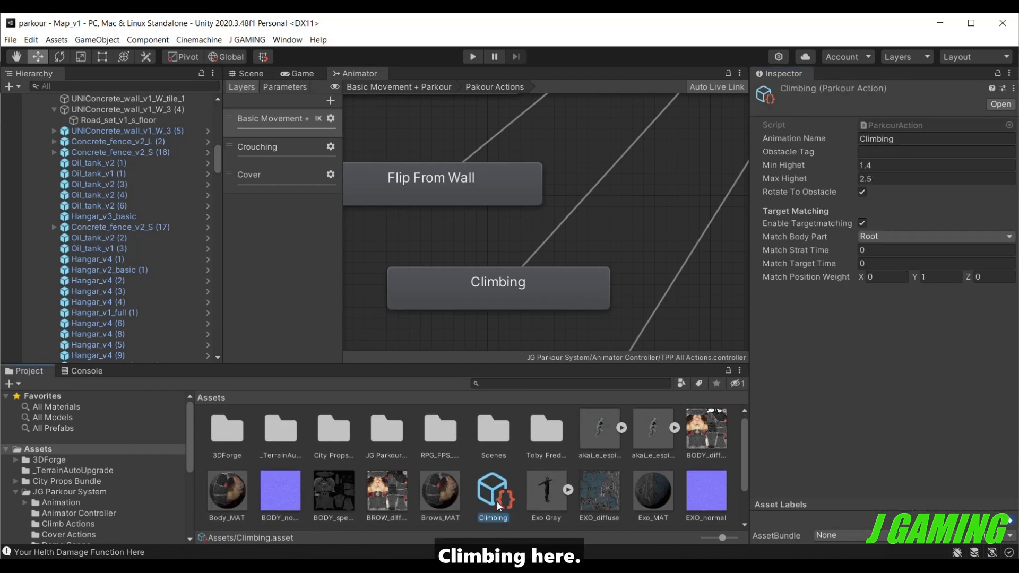
{"action": "left_click", "coordinate": [858, 238]}
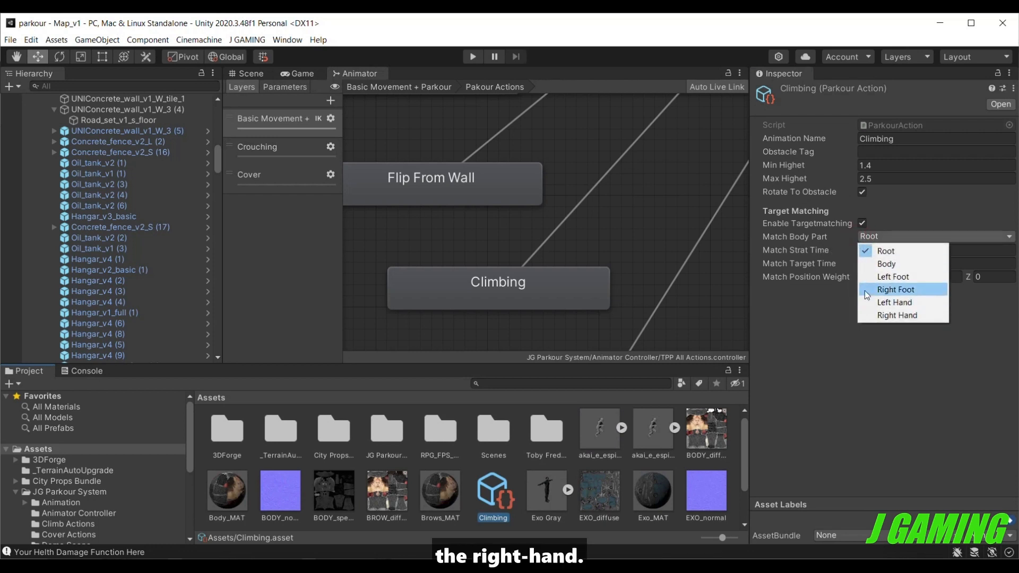
{"action": "left_click", "coordinate": [865, 290]}
{"action": "left_click", "coordinate": [868, 237]}
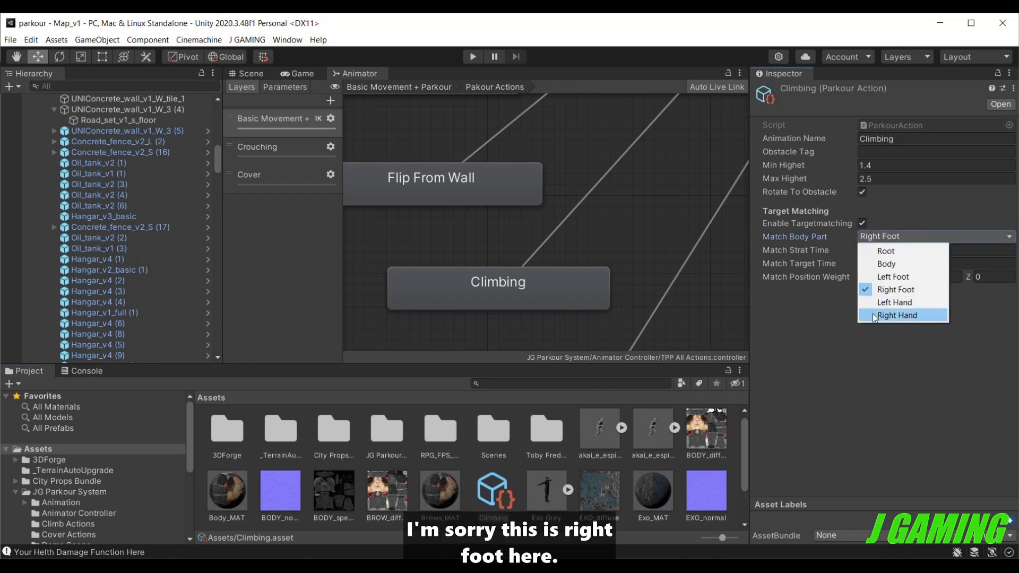
{"action": "left_click", "coordinate": [897, 315]}
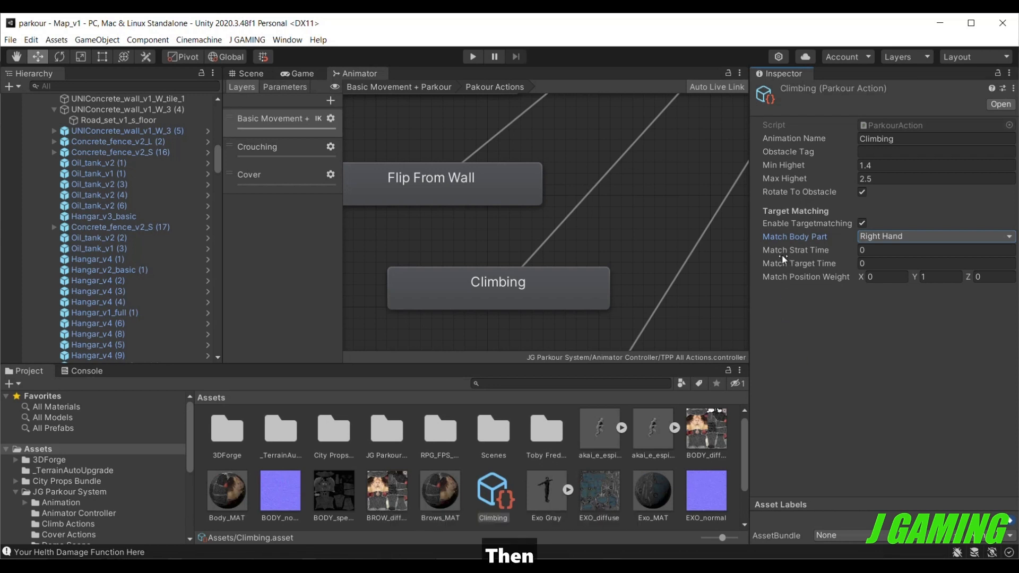
Set the Climbing action's Match Strat Time to 0.06 and its Match Target Time to 0.15.
{"action": "left_click", "coordinate": [831, 250]}
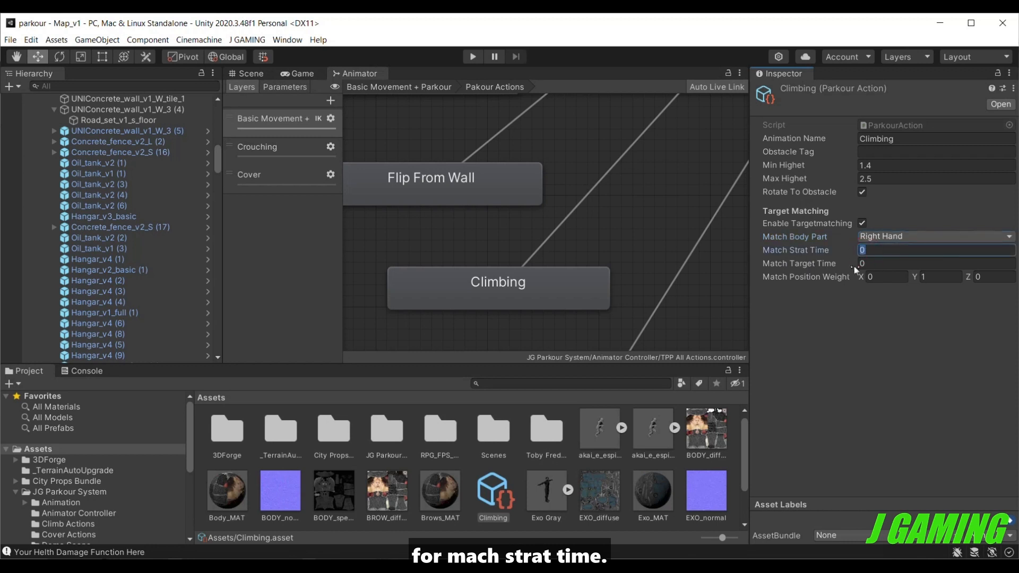
{"action": "type", "text": "0."}
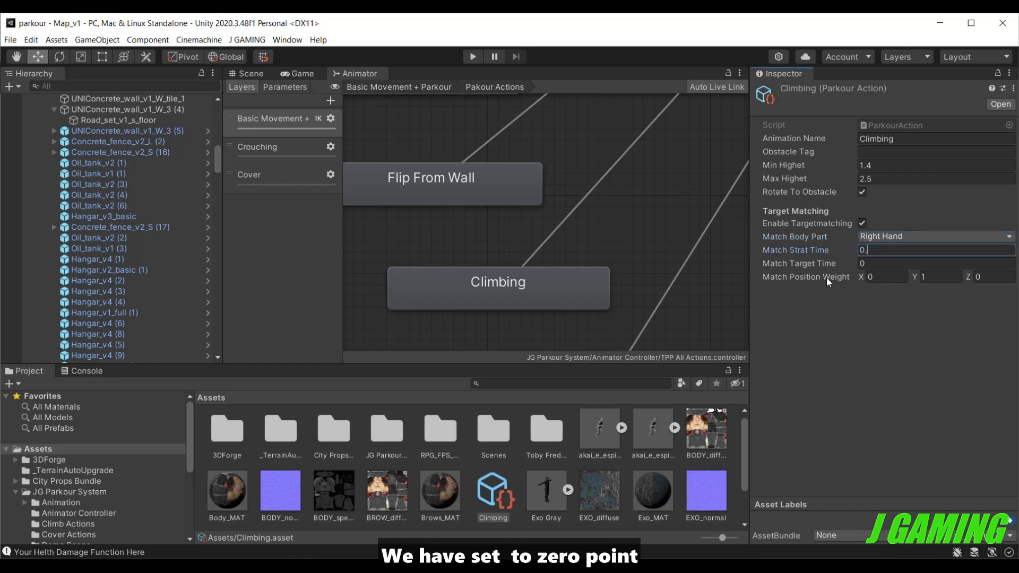
{"action": "type", "text": "06"}
{"action": "key", "text": "Tab"}
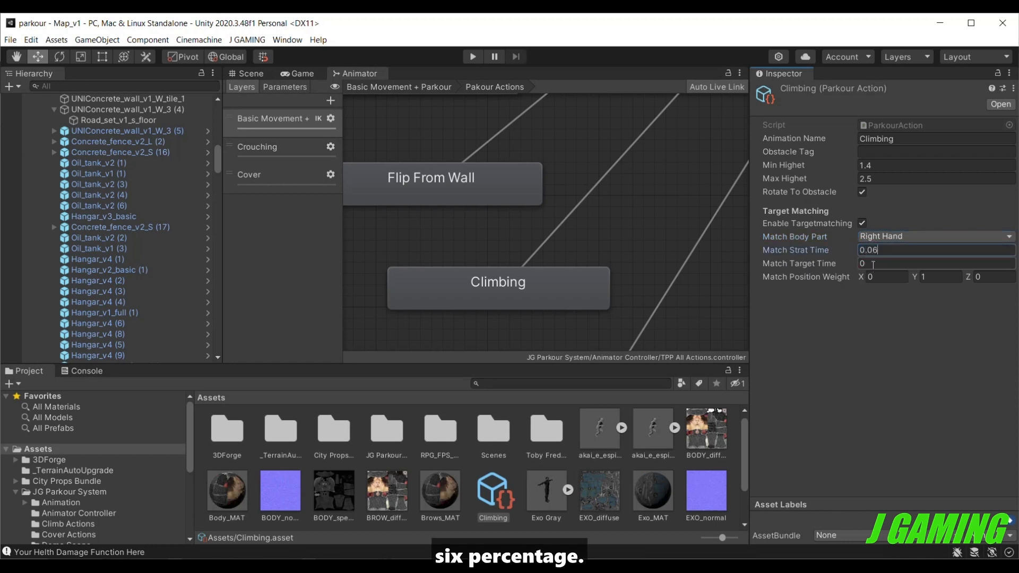
{"action": "type", "text": "0."}
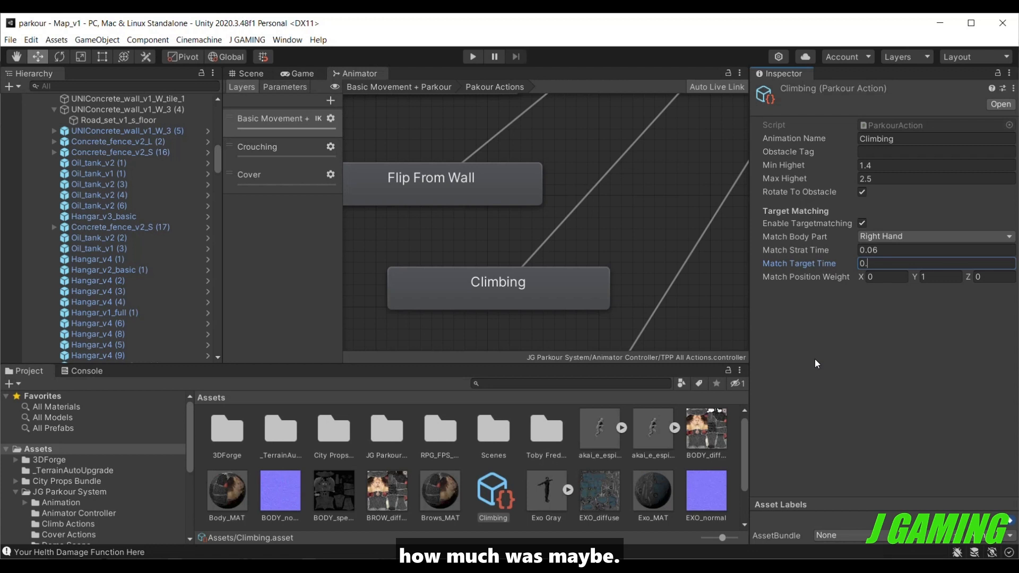
{"action": "type", "text": "1"}
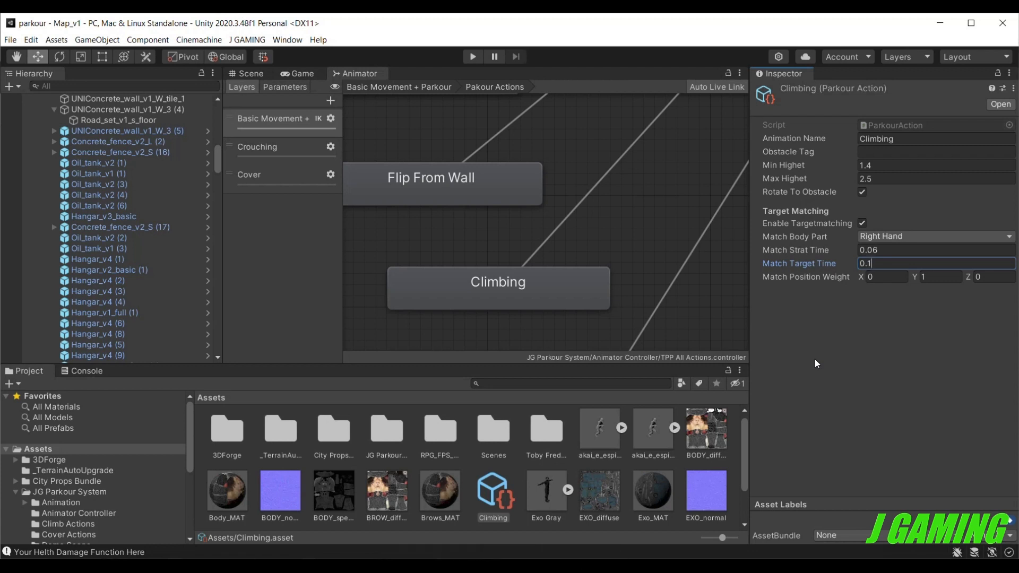
{"action": "type", "text": "5"}
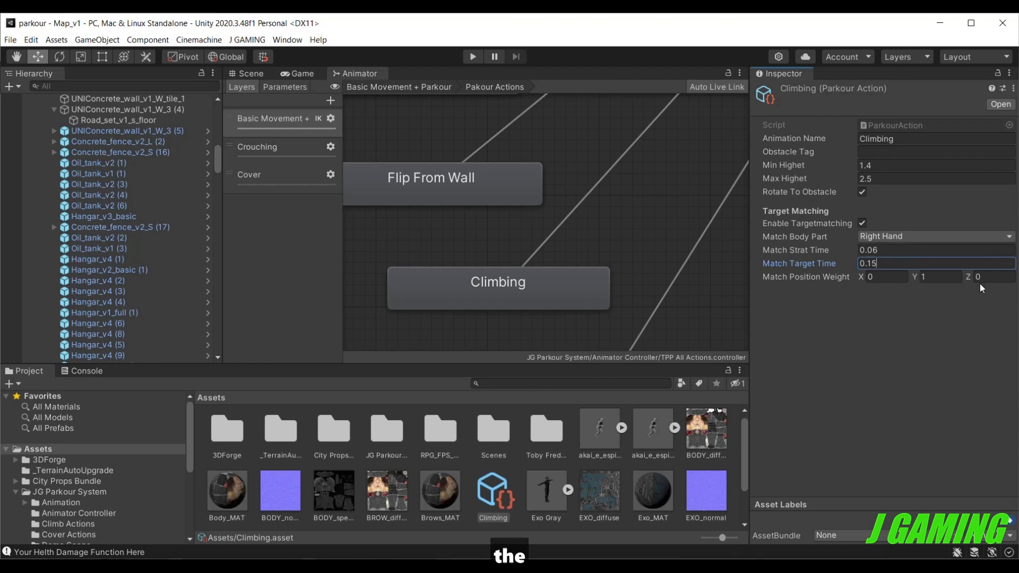
Empty the Parkour Action List of the Exo Gray player and add the new Climbing parkour action as its only element.
{"action": "scroll", "coordinate": [131, 316], "scroll_direction": "down", "scroll_amount": 8}
{"action": "scroll", "coordinate": [135, 326], "scroll_direction": "down", "scroll_amount": 10}
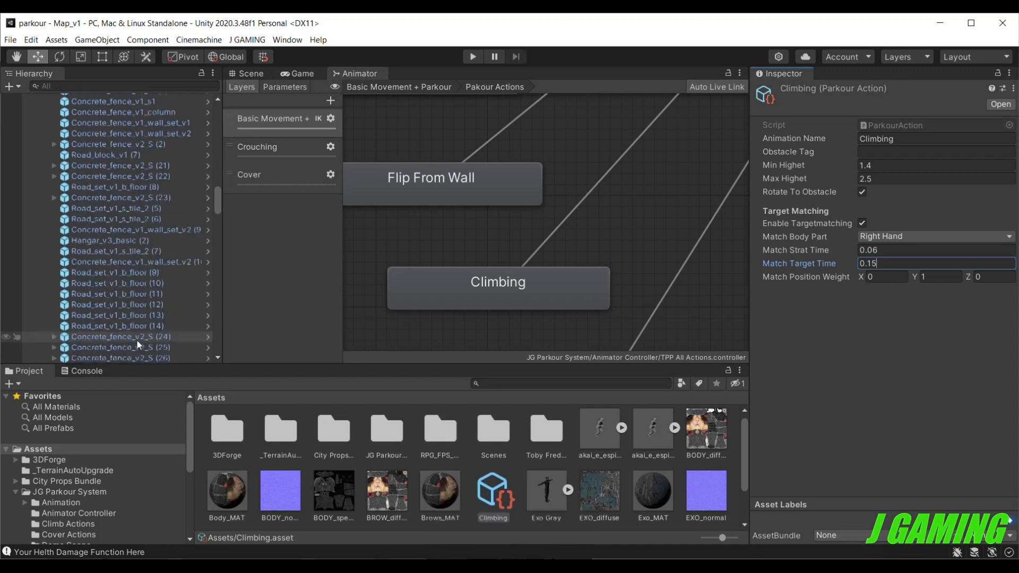
{"action": "scroll", "coordinate": [135, 358], "scroll_direction": "down", "scroll_amount": 10}
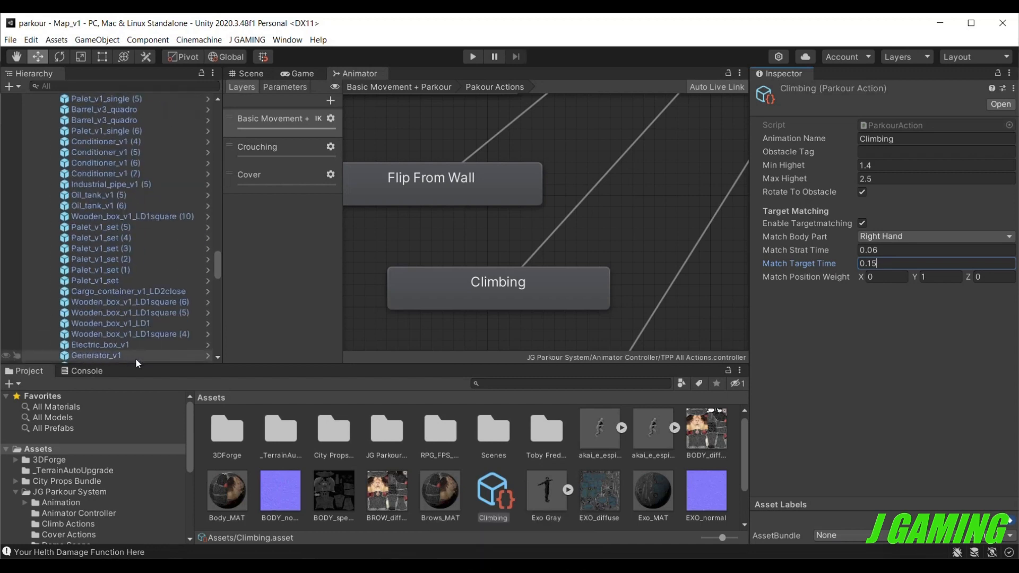
{"action": "scroll", "coordinate": [135, 358], "scroll_direction": "down", "scroll_amount": 10}
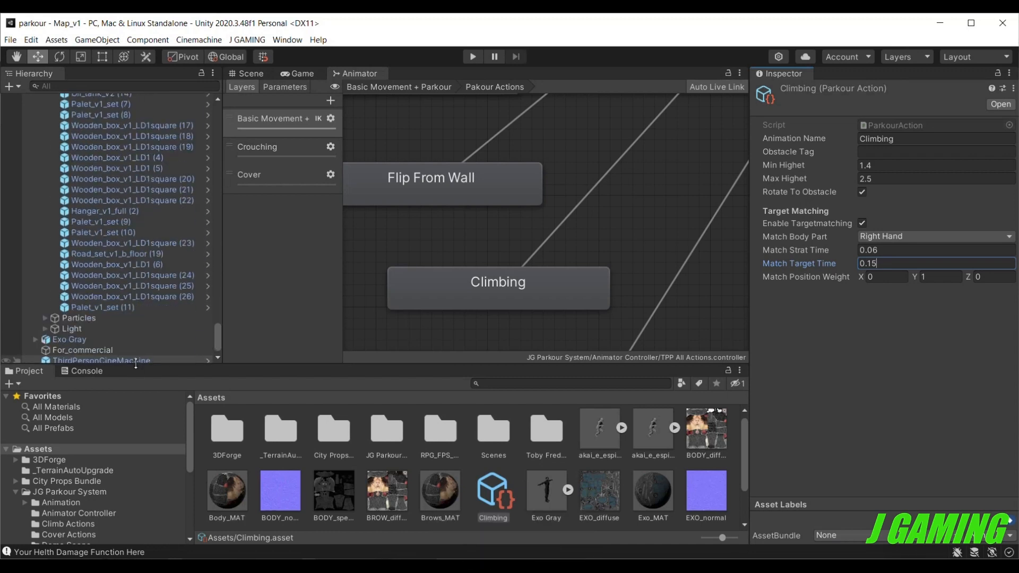
{"action": "left_click", "coordinate": [127, 338]}
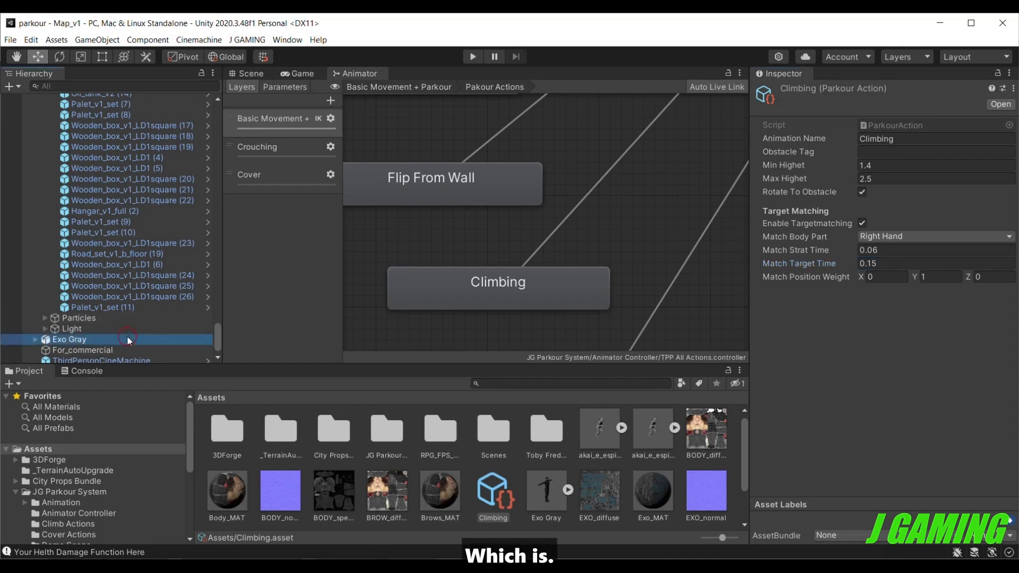
{"action": "scroll", "coordinate": [978, 295], "scroll_direction": "down", "scroll_amount": 15}
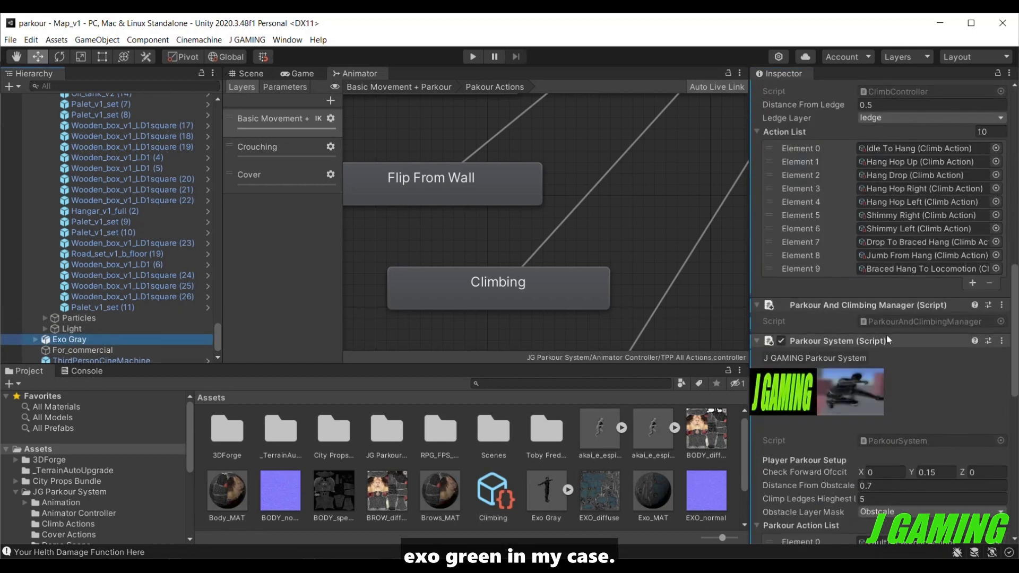
{"action": "left_click", "coordinate": [800, 222]}
{"action": "left_click", "coordinate": [990, 235]}
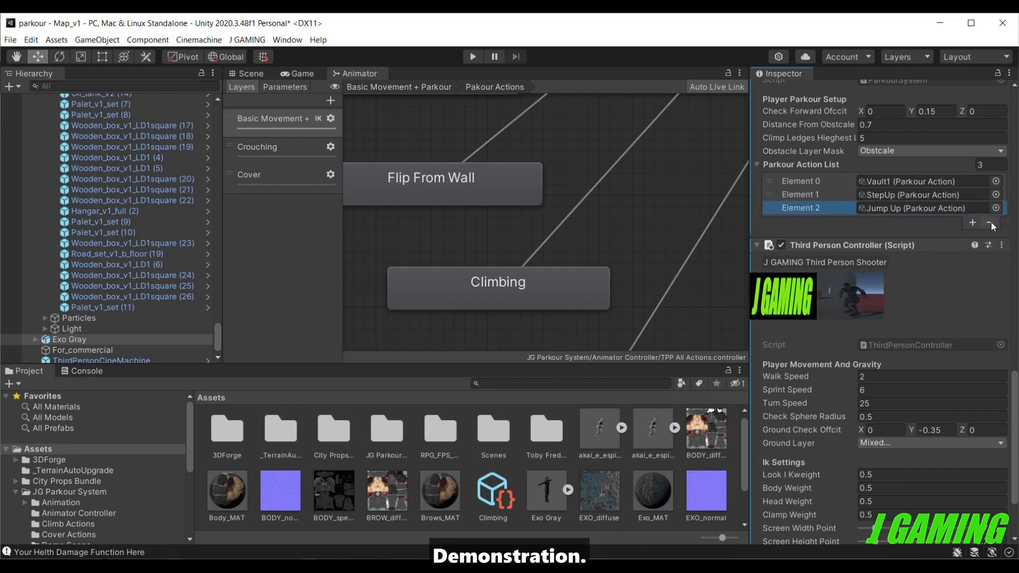
{"action": "left_click", "coordinate": [991, 223]}
{"action": "left_click", "coordinate": [991, 210]}
{"action": "left_click", "coordinate": [991, 196]}
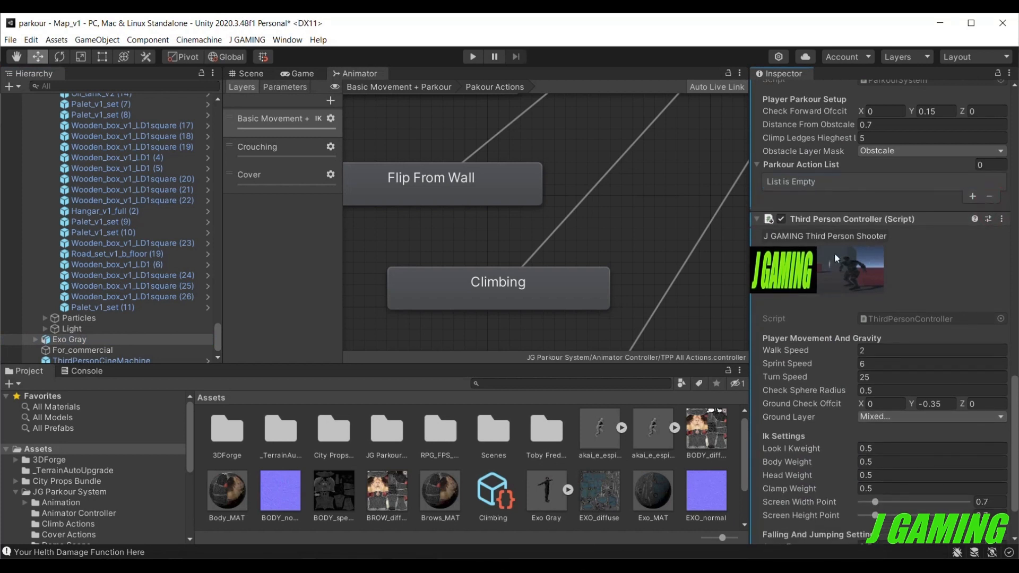
{"action": "left_click", "coordinate": [973, 197]}
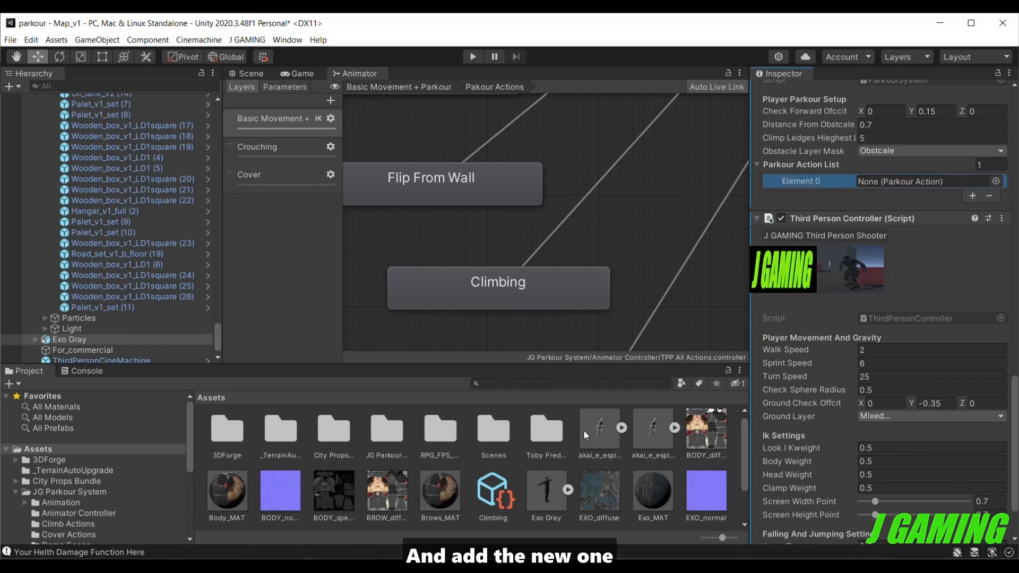
{"action": "left_click_drag", "start_coordinate": [493, 491], "coordinate": [895, 183]}
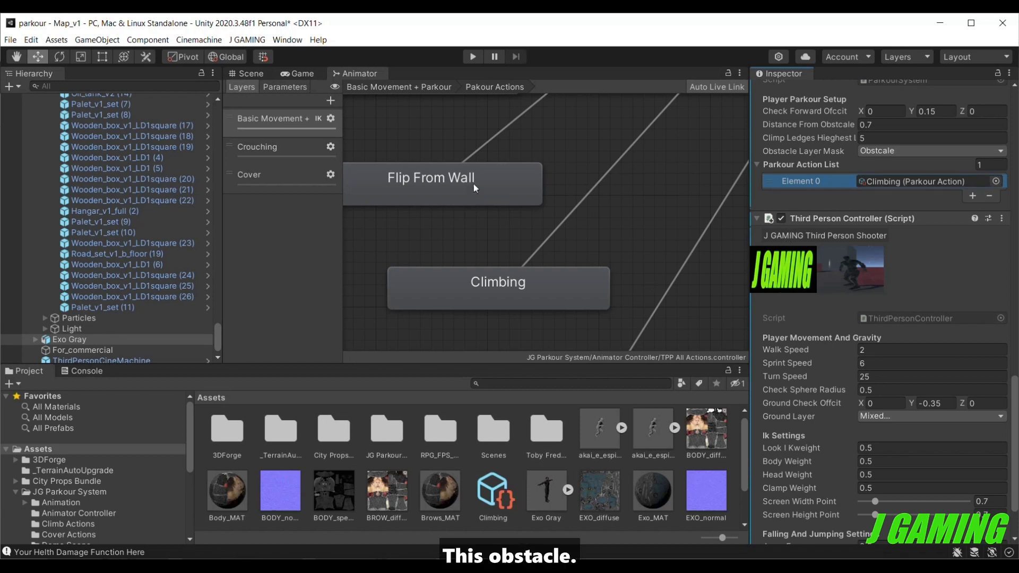
Look over the industrial map in the Scene view to find the road and obstacles usable for parkour actions.
{"action": "left_click", "coordinate": [251, 74]}
{"action": "middle_click_drag", "start_coordinate": [436, 278], "coordinate": [346, 247]}
{"action": "right_click_drag", "start_coordinate": [361, 249], "coordinate": [229, 229]}
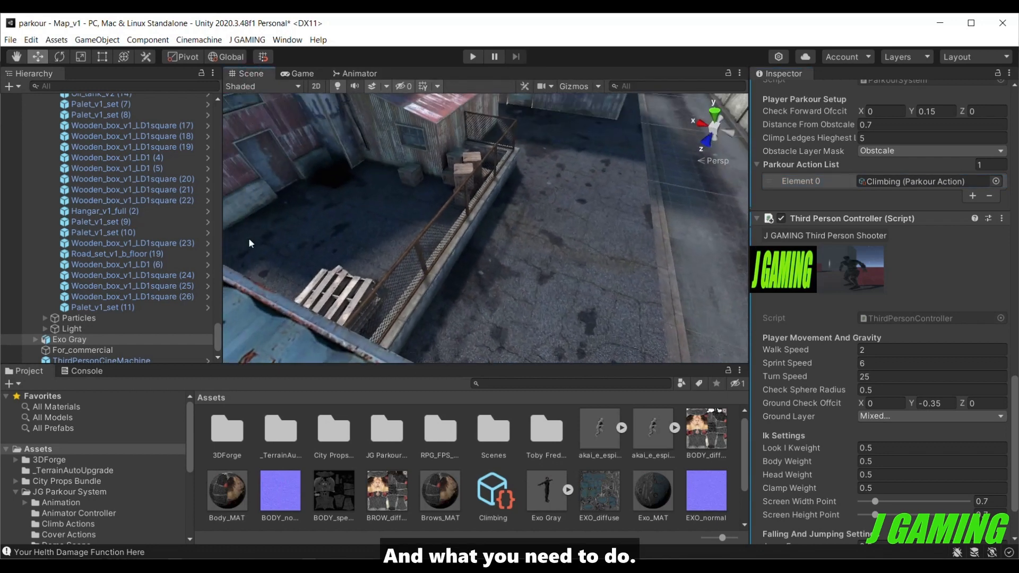
{"action": "middle_click_drag", "start_coordinate": [375, 247], "coordinate": [292, 344]}
{"action": "scroll", "coordinate": [370, 295], "scroll_direction": "down", "scroll_amount": 2}
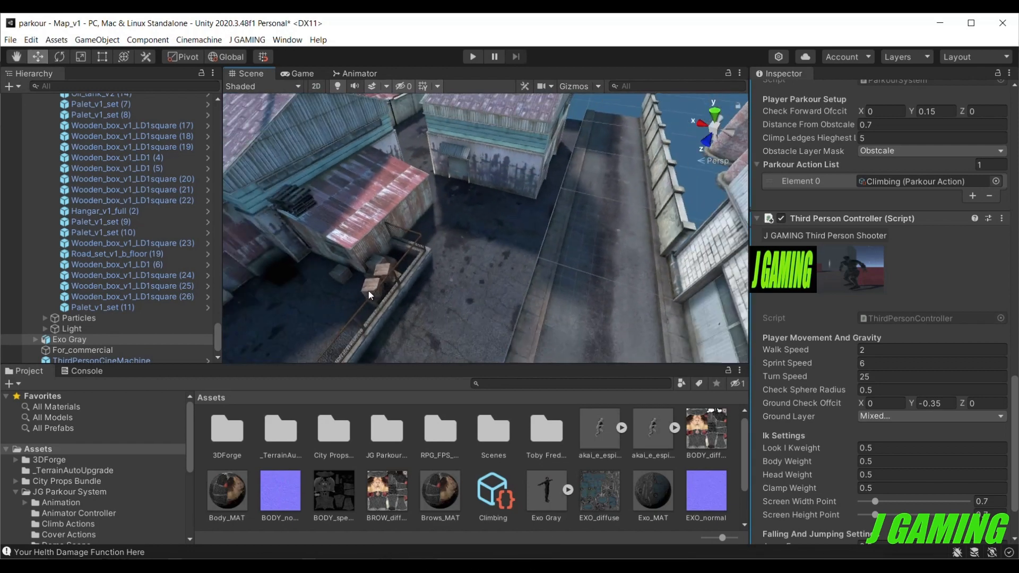
{"action": "scroll", "coordinate": [374, 292], "scroll_direction": "down", "scroll_amount": 6}
{"action": "middle_click_drag", "start_coordinate": [372, 307], "coordinate": [458, 239]}
{"action": "right_click_drag", "start_coordinate": [457, 238], "coordinate": [431, 266]}
{"action": "scroll", "coordinate": [112, 466], "scroll_direction": "down", "scroll_amount": 5}
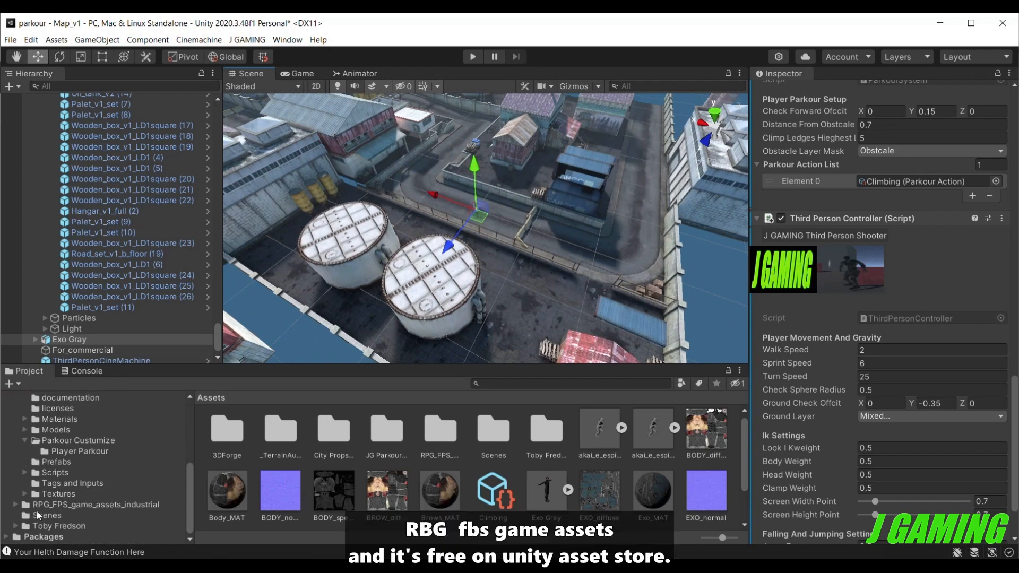
{"action": "right_click_drag", "start_coordinate": [447, 246], "coordinate": [250, 233]}
{"action": "middle_click_drag", "start_coordinate": [339, 259], "coordinate": [218, 223]}
{"action": "right_click_drag", "start_coordinate": [451, 217], "coordinate": [339, 256]}
{"action": "scroll", "coordinate": [341, 255], "scroll_direction": "up", "scroll_amount": 4}
{"action": "scroll", "coordinate": [342, 254], "scroll_direction": "up", "scroll_amount": 3}
{"action": "middle_click_drag", "start_coordinate": [494, 139], "coordinate": [394, 244]}
Check which layers are assigned to the road tile and to the low concrete wall beside it.
{"action": "left_click", "coordinate": [514, 273]}
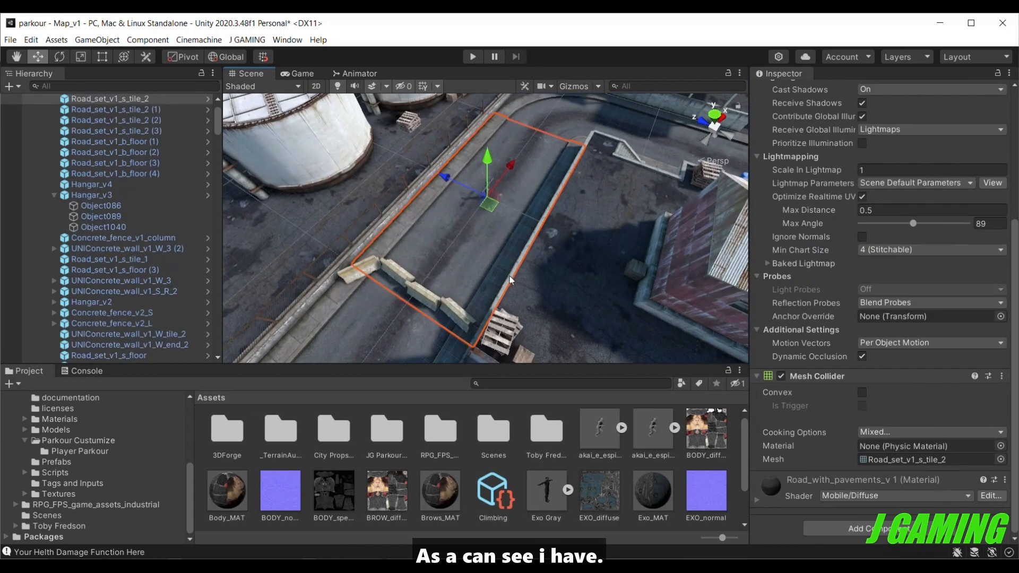
{"action": "left_click", "coordinate": [482, 247]}
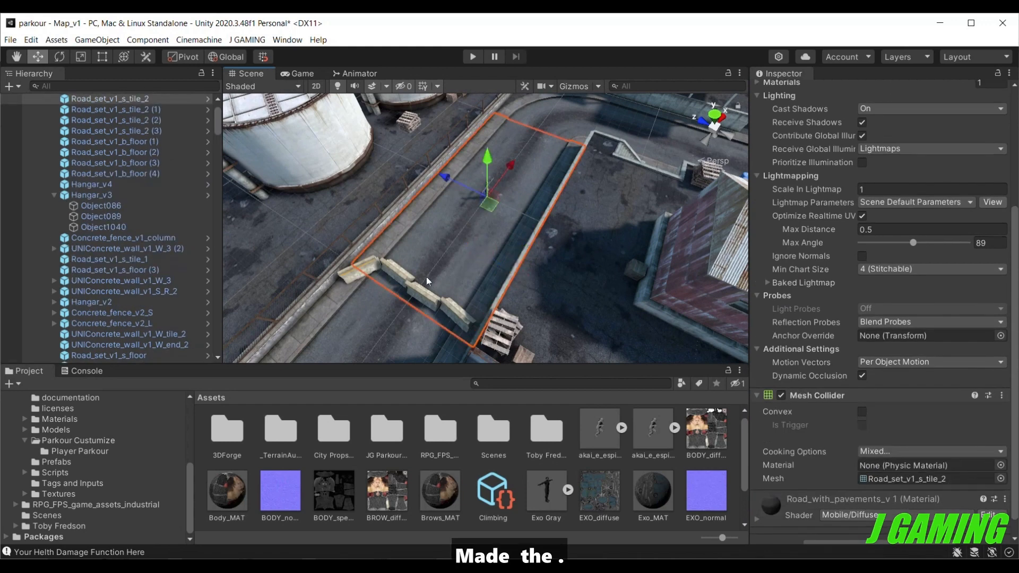
{"action": "scroll", "coordinate": [886, 203], "scroll_direction": "up", "scroll_amount": 5}
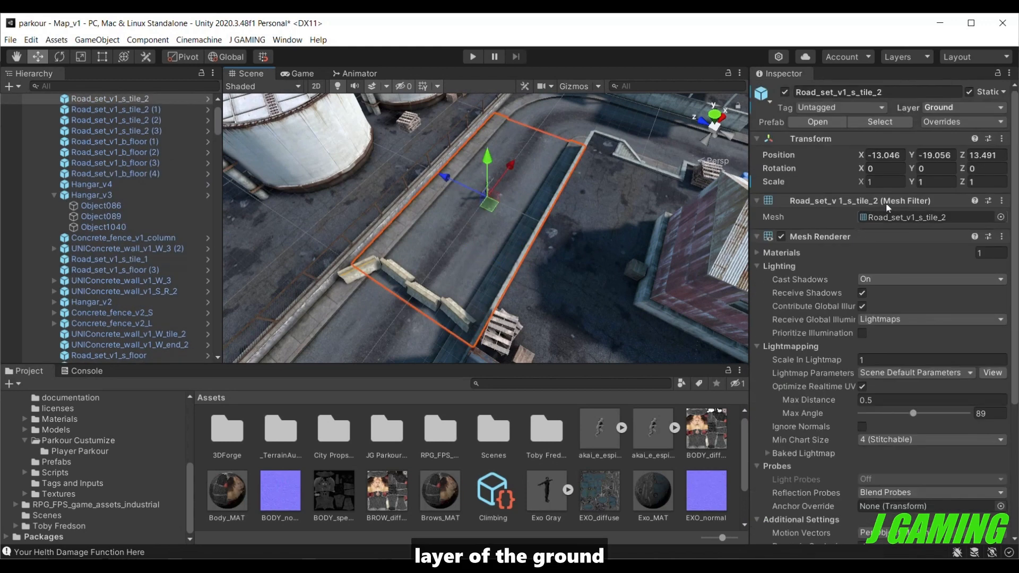
{"action": "left_click", "coordinate": [526, 255]}
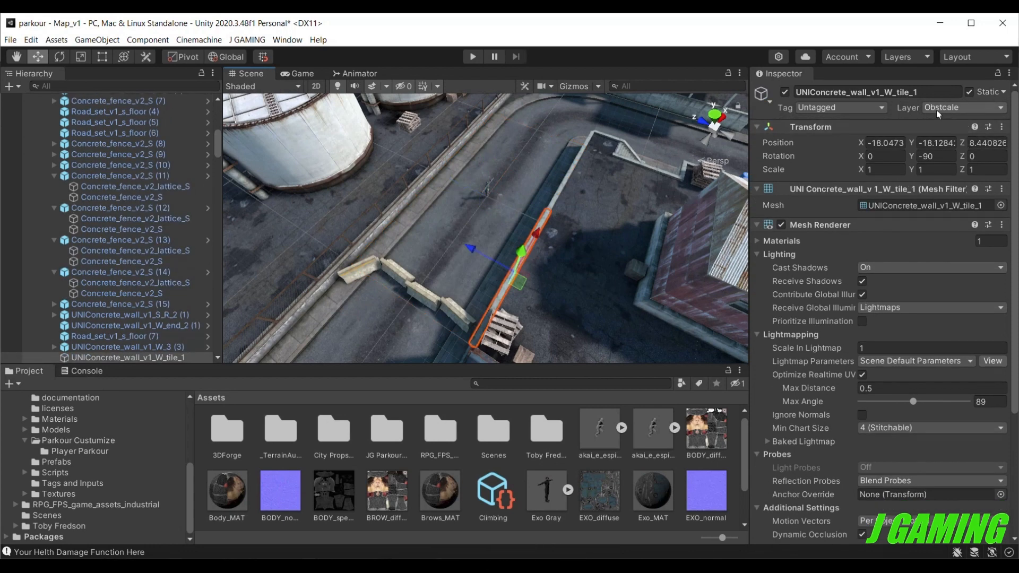
Examine the shape of the selected low concrete wall and compare it with the slanted road barriers next to it.
{"action": "left_click_drag", "start_coordinate": [600, 282], "coordinate": [675, 190], "text": "alt"}
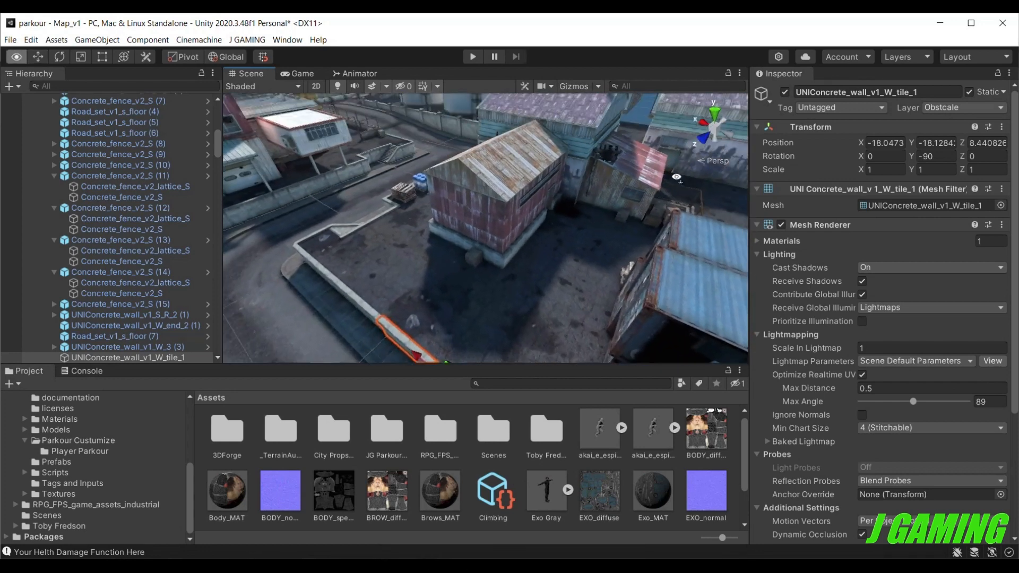
{"action": "key", "text": "f"}
{"action": "scroll", "coordinate": [539, 293], "scroll_direction": "up", "scroll_amount": 2}
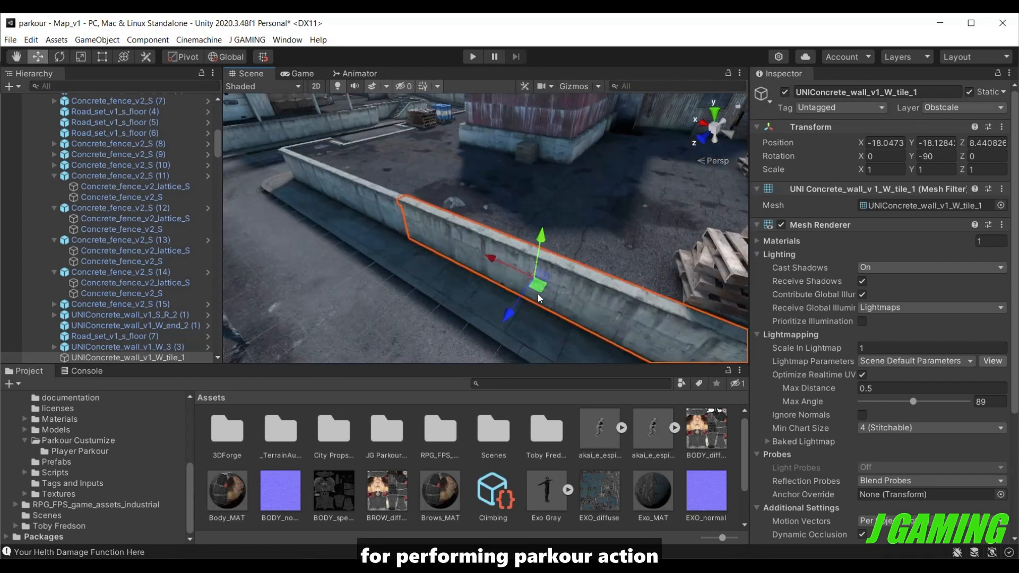
{"action": "scroll", "coordinate": [533, 280], "scroll_direction": "down", "scroll_amount": 2}
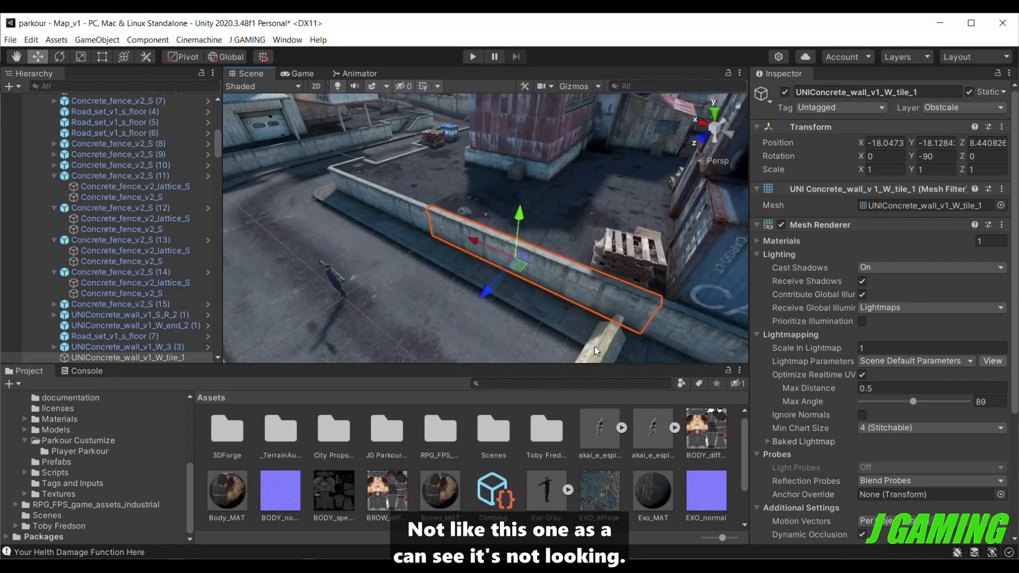
{"action": "middle_click_drag", "start_coordinate": [597, 344], "coordinate": [502, 288]}
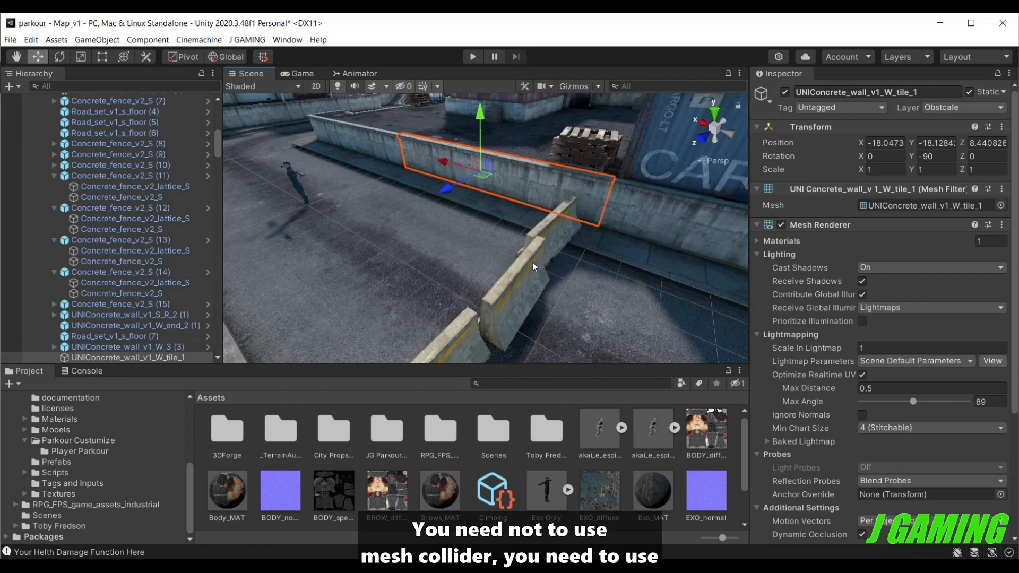
{"action": "left_click_drag", "start_coordinate": [530, 247], "coordinate": [548, 230], "text": "alt"}
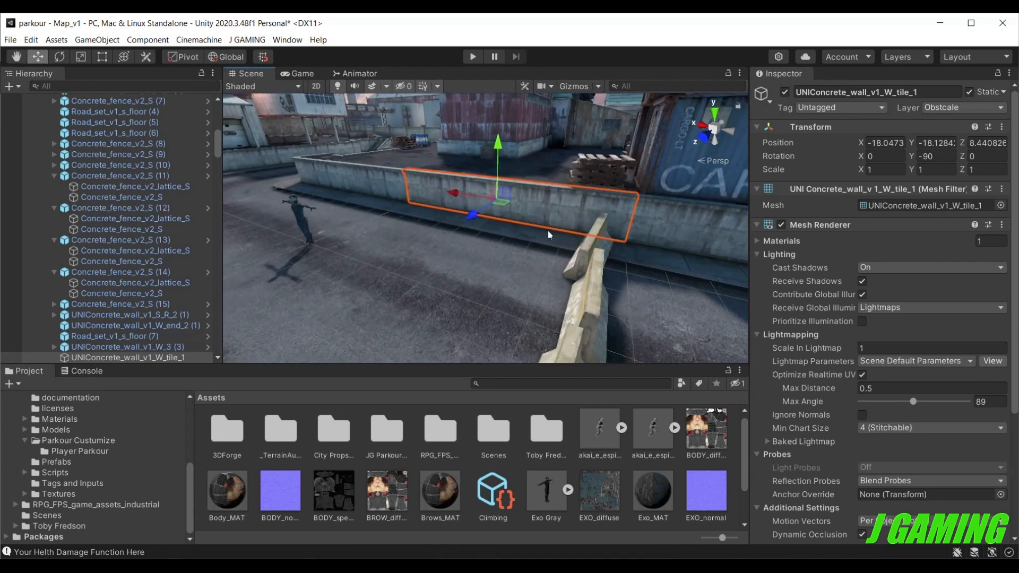
Inspect the cargo containers and the pallet stack behind the wall as further obstacles, checking their layer.
{"action": "left_click", "coordinate": [675, 155]}
{"action": "key", "text": "f"}
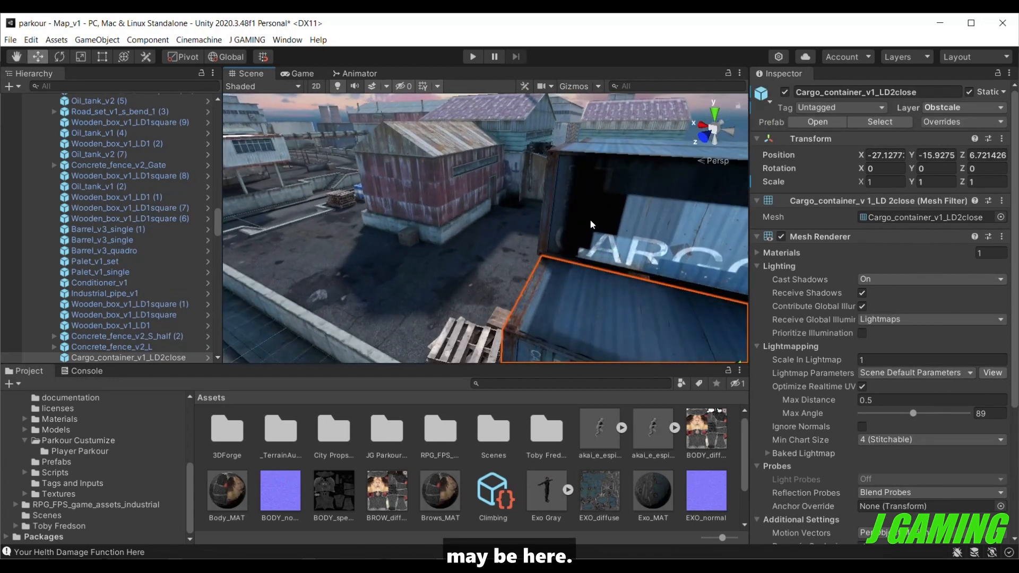
{"action": "left_click", "coordinate": [602, 212]}
{"action": "key", "text": "f"}
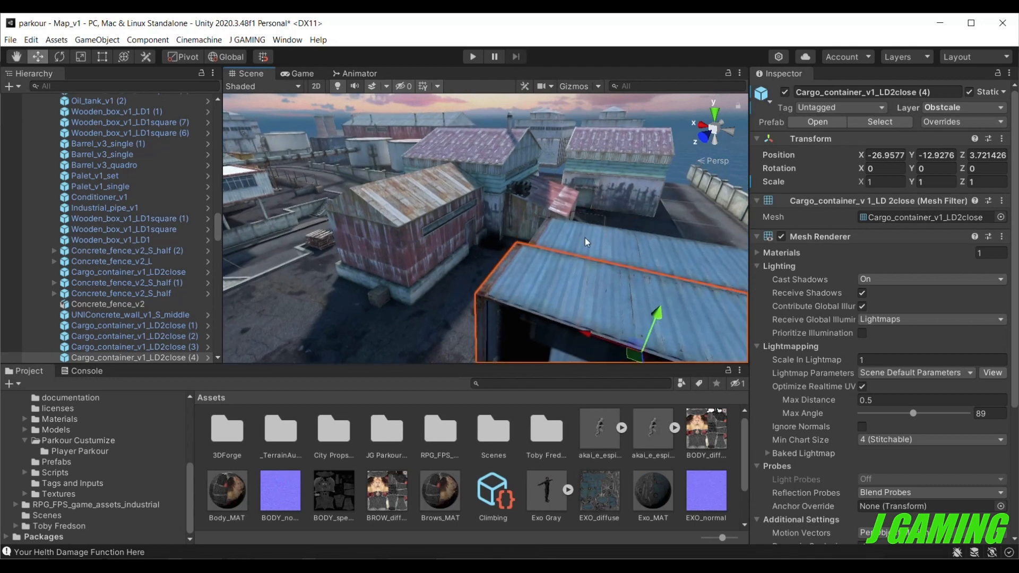
{"action": "left_click", "coordinate": [585, 240]}
{"action": "key", "text": "f"}
{"action": "middle_click_drag", "start_coordinate": [603, 200], "coordinate": [574, 215]}
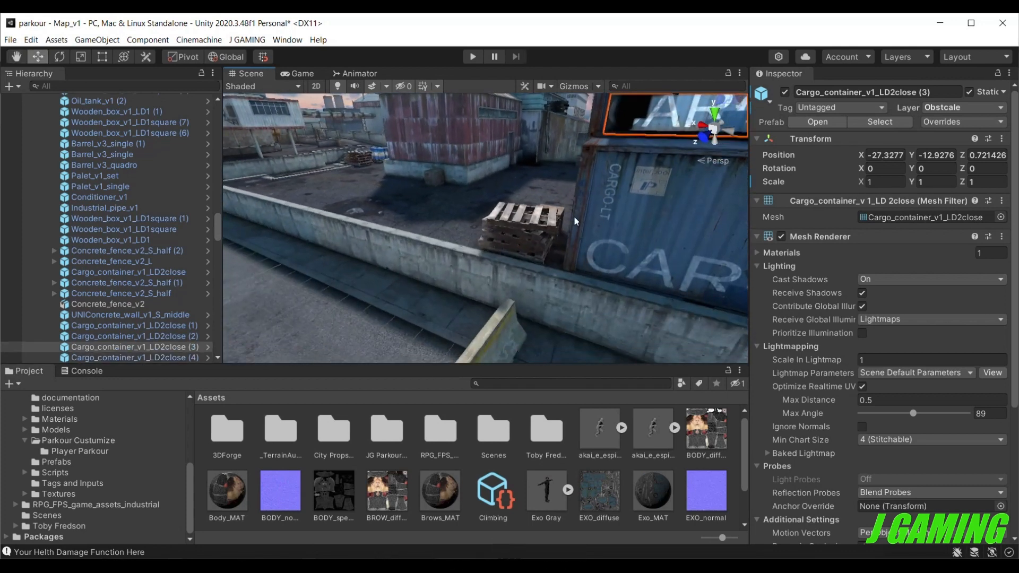
{"action": "left_click", "coordinate": [531, 237]}
{"action": "middle_click_drag", "start_coordinate": [517, 262], "coordinate": [527, 257]}
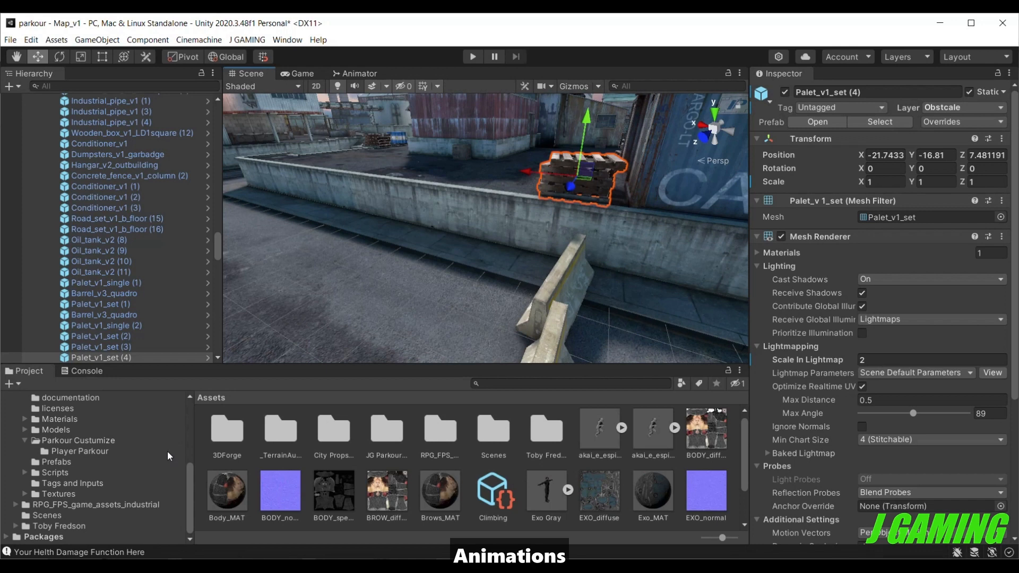
Add the Jump Up parkour action to Exo Gray's Parkour Action List and place it above Climbing.
{"action": "scroll", "coordinate": [80, 347], "scroll_direction": "down", "scroll_amount": 10}
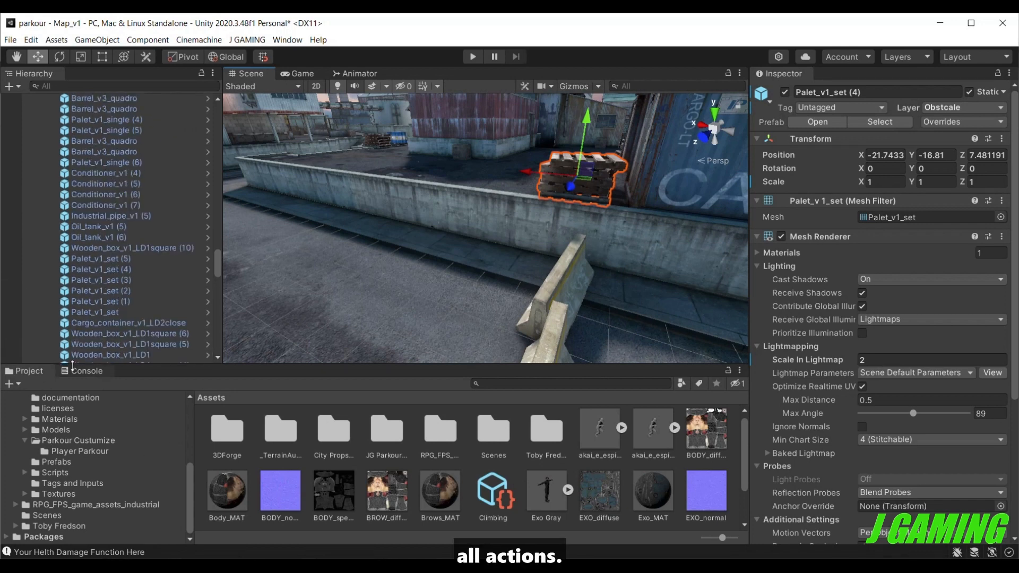
{"action": "scroll", "coordinate": [90, 313], "scroll_direction": "down", "scroll_amount": 15}
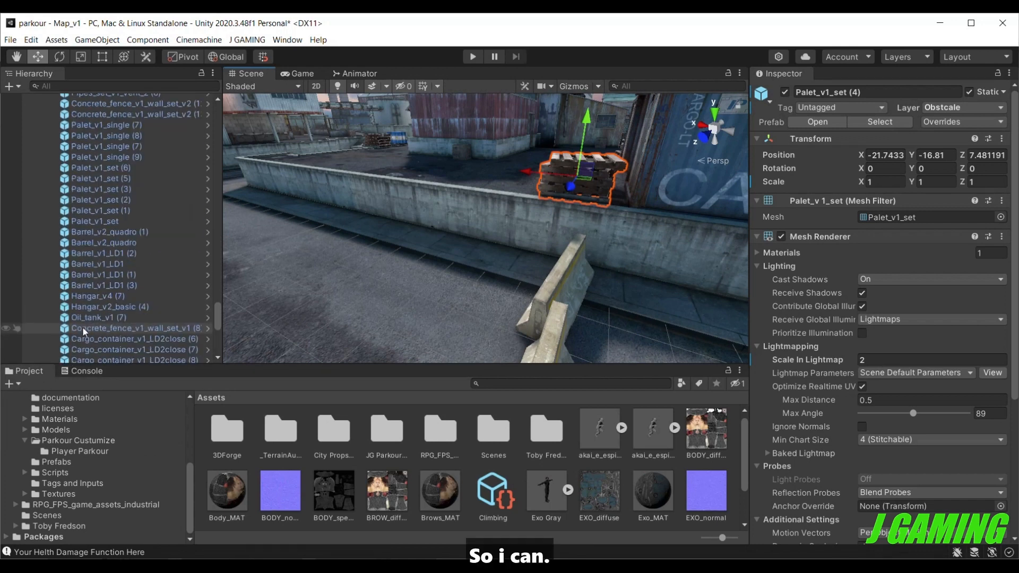
{"action": "scroll", "coordinate": [81, 334], "scroll_direction": "down", "scroll_amount": 3}
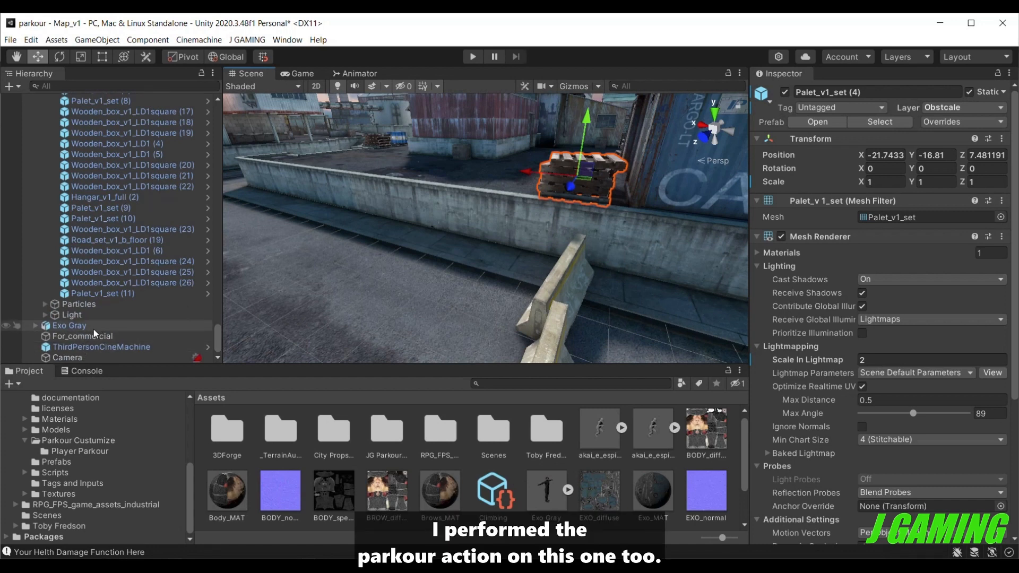
{"action": "left_click", "coordinate": [94, 327]}
{"action": "scroll", "coordinate": [789, 364], "scroll_direction": "down", "scroll_amount": 10}
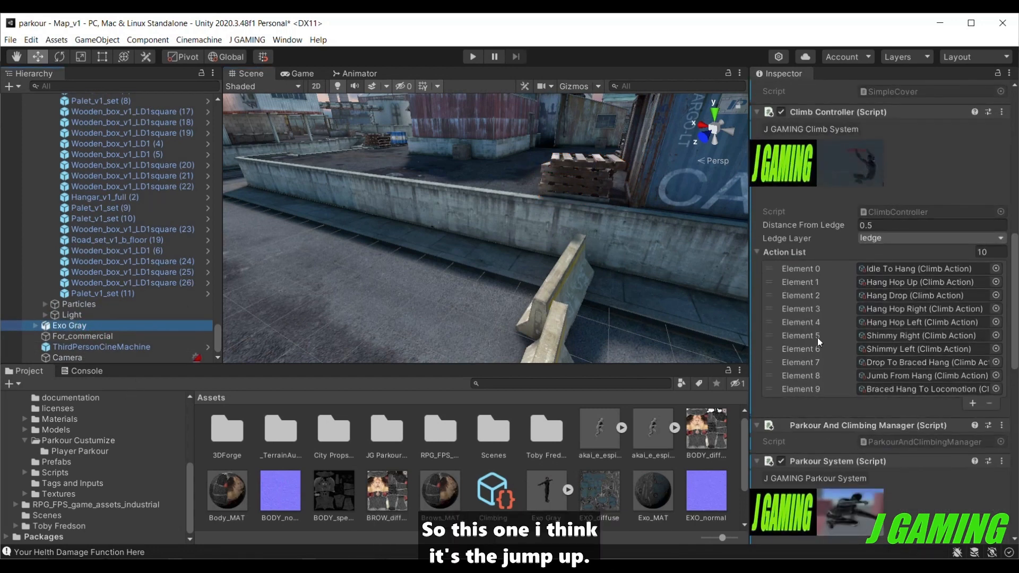
{"action": "scroll", "coordinate": [818, 338], "scroll_direction": "down", "scroll_amount": 5}
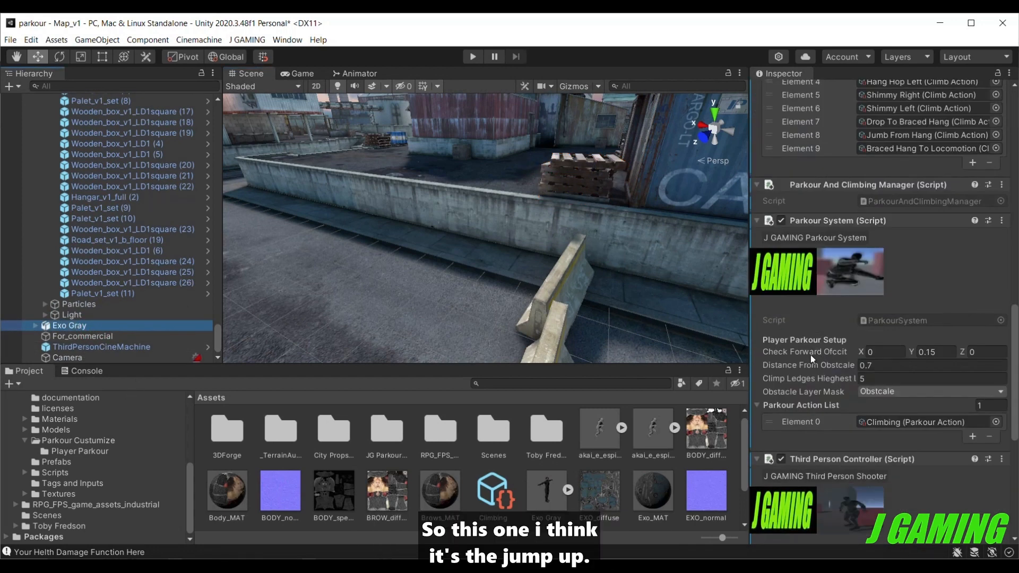
{"action": "left_click", "coordinate": [971, 436]}
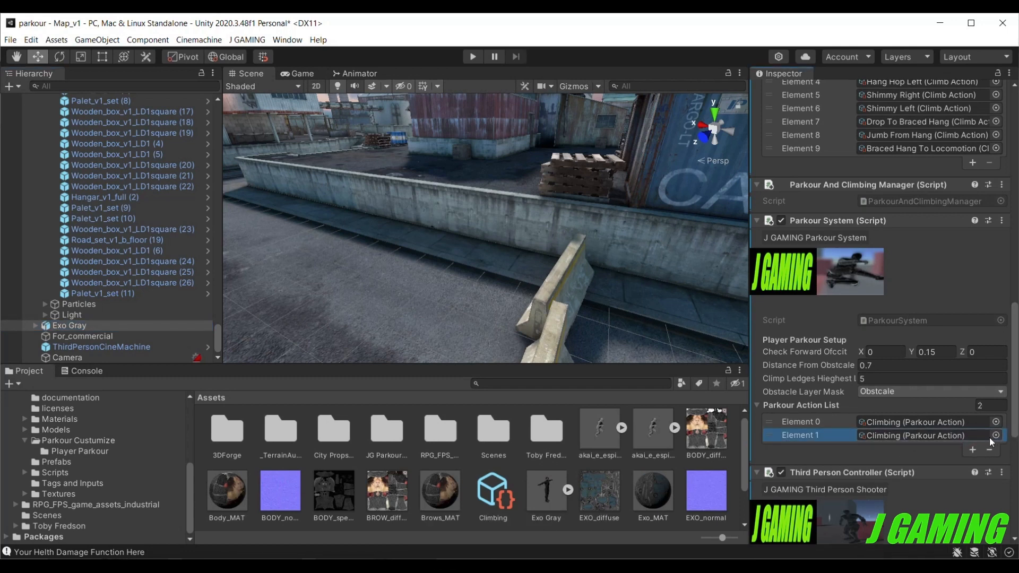
{"action": "left_click", "coordinate": [995, 436]}
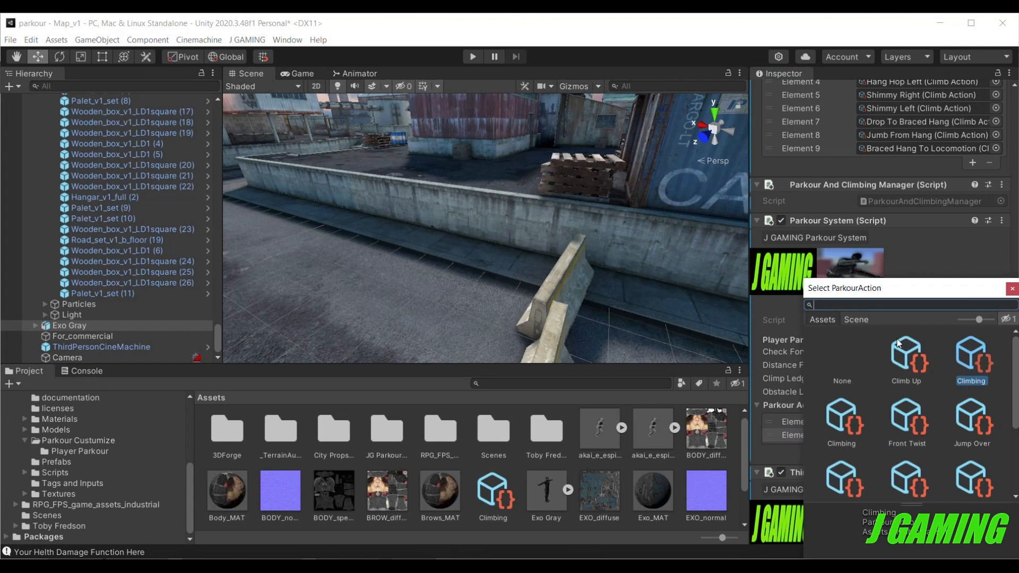
{"action": "type", "text": "jum"}
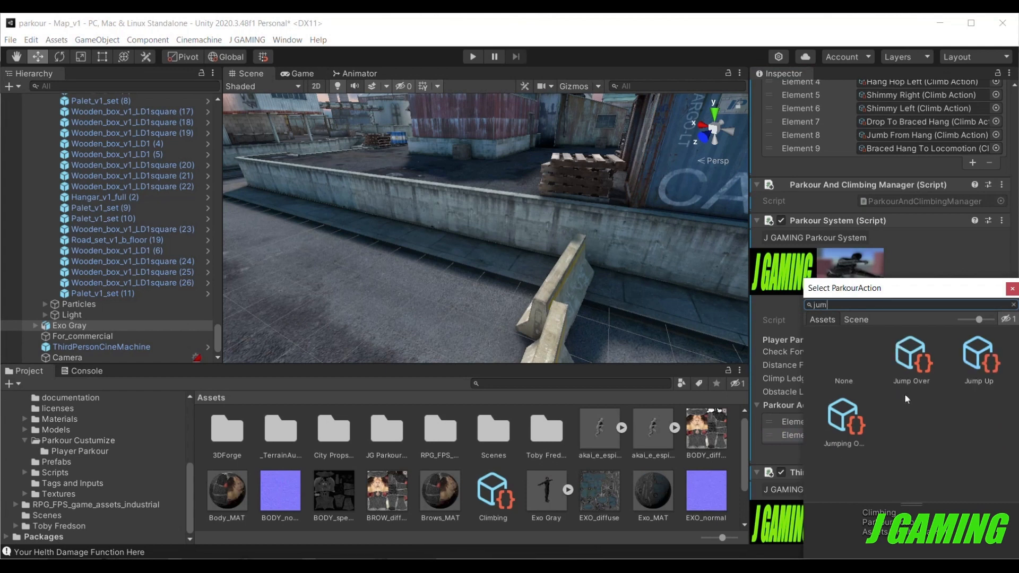
{"action": "double_click", "coordinate": [980, 358]}
{"action": "left_click_drag", "start_coordinate": [846, 435], "coordinate": [843, 420]}
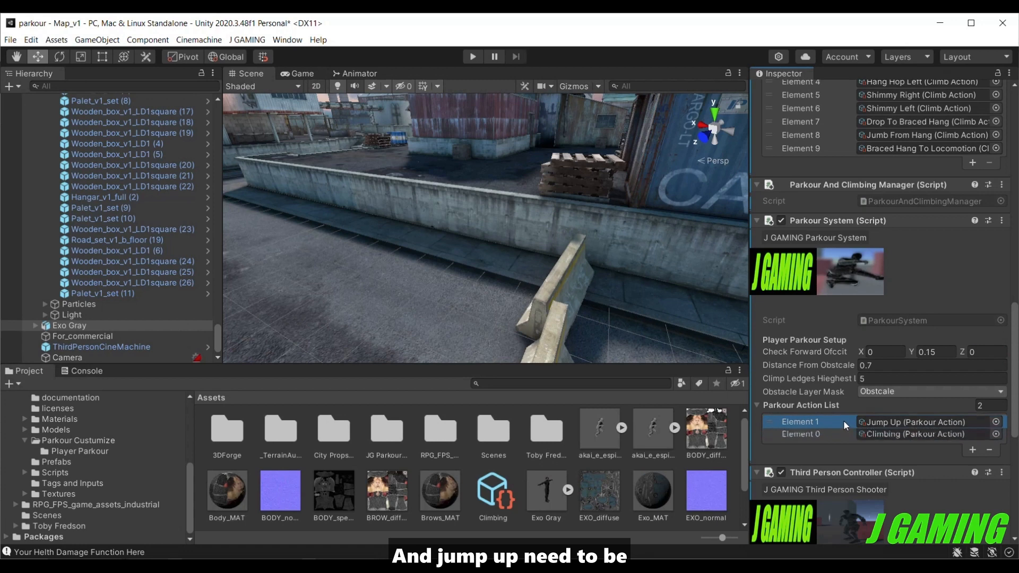
Check the Jump Up action's minimum and maximum height settings, and review the action order in Exo Gray's Parkour Action List.
{"action": "left_click", "coordinate": [903, 425]}
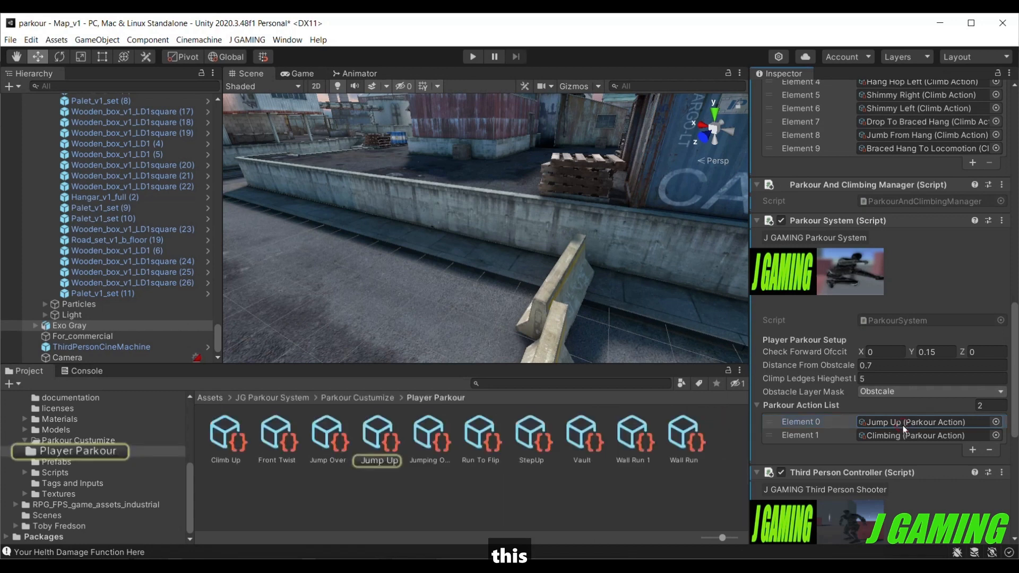
{"action": "left_click", "coordinate": [381, 431]}
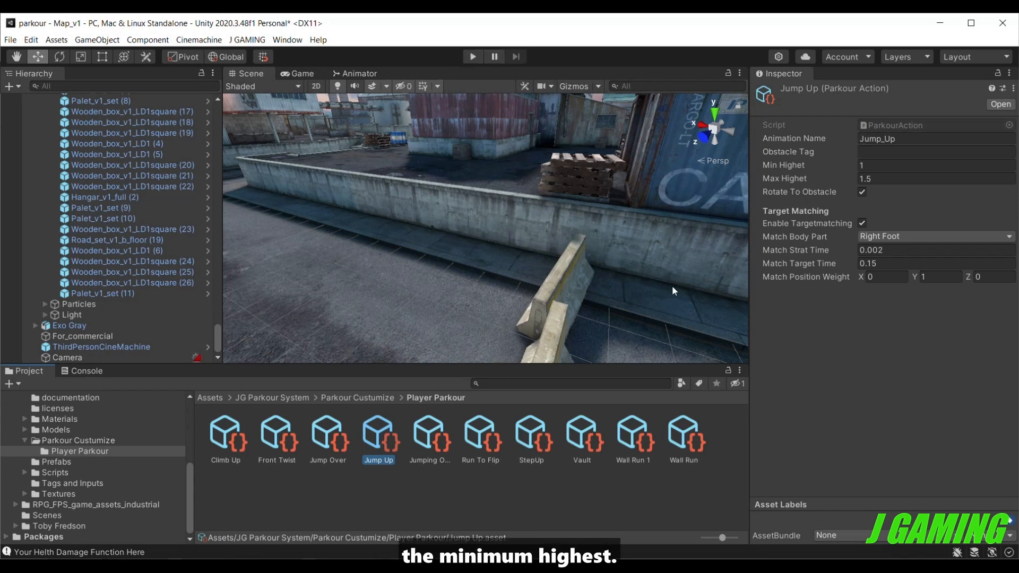
{"action": "left_click", "coordinate": [114, 327]}
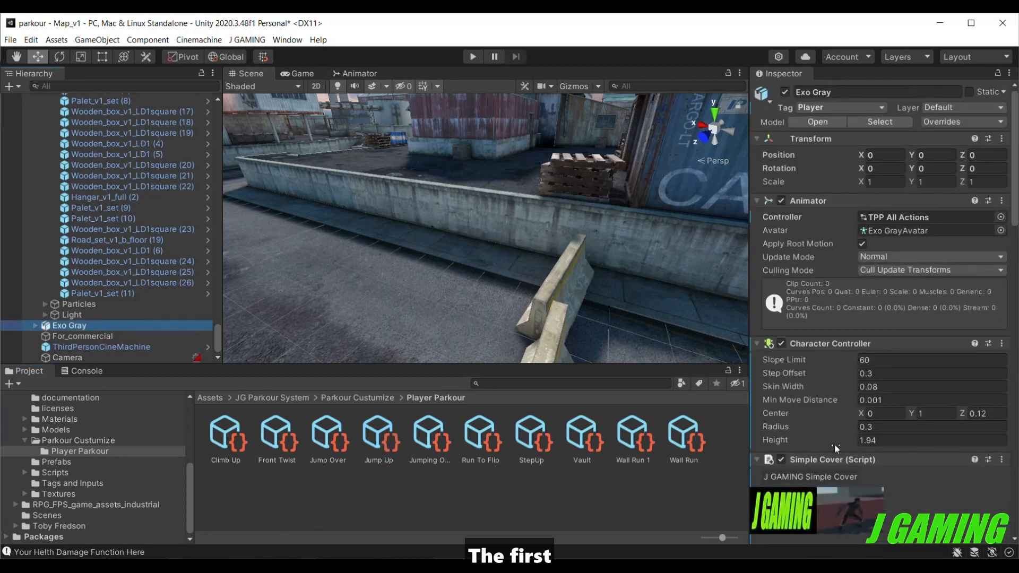
{"action": "scroll", "coordinate": [834, 444], "scroll_direction": "down", "scroll_amount": 10}
{"action": "scroll", "coordinate": [799, 457], "scroll_direction": "up", "scroll_amount": 5}
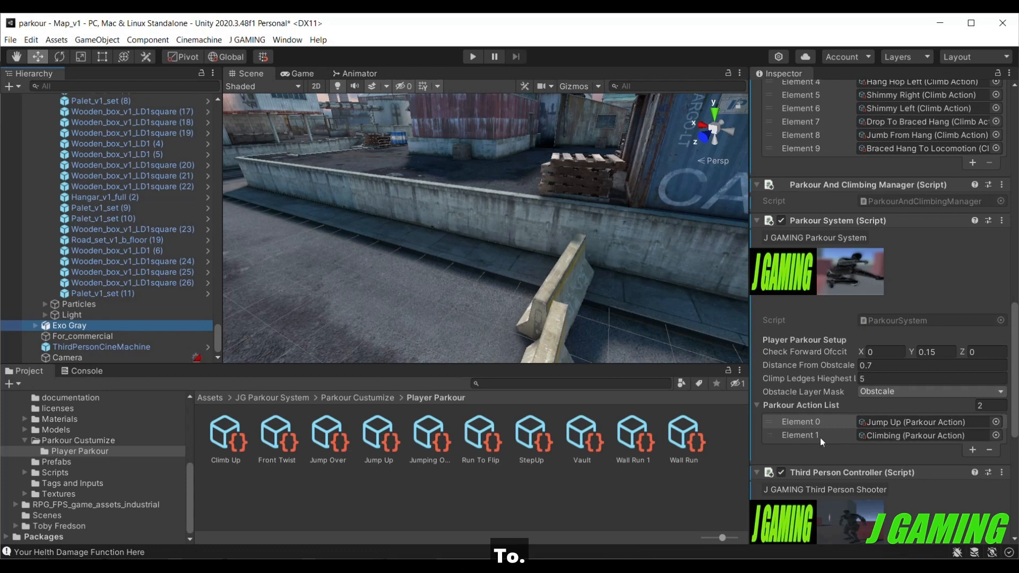
Play-test the scene by running Exo Gray to the low concrete wall and jumping onto and over it, watching the leg placement.
{"action": "left_click", "coordinate": [473, 57]}
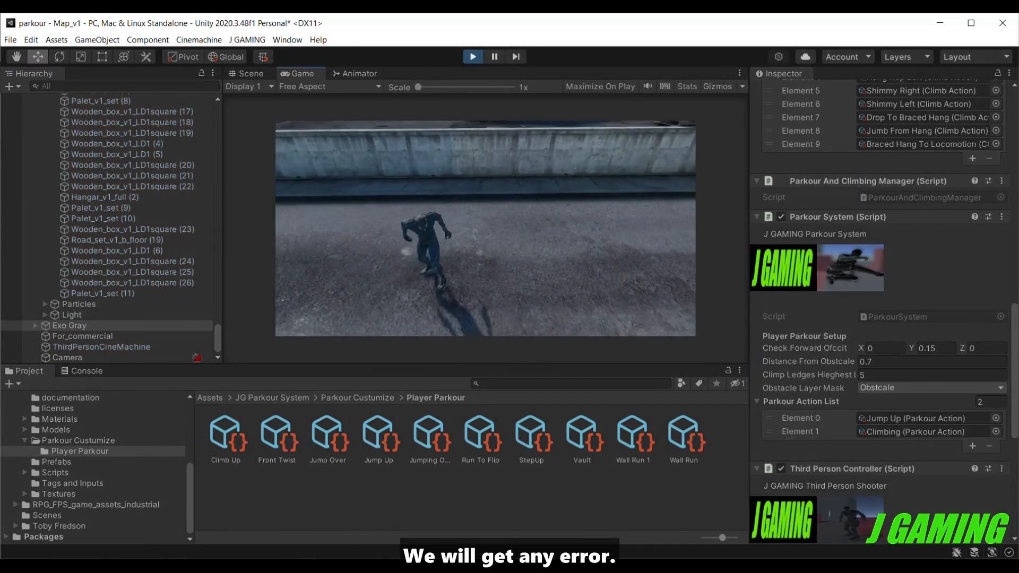
{"action": "key", "text": "w"}
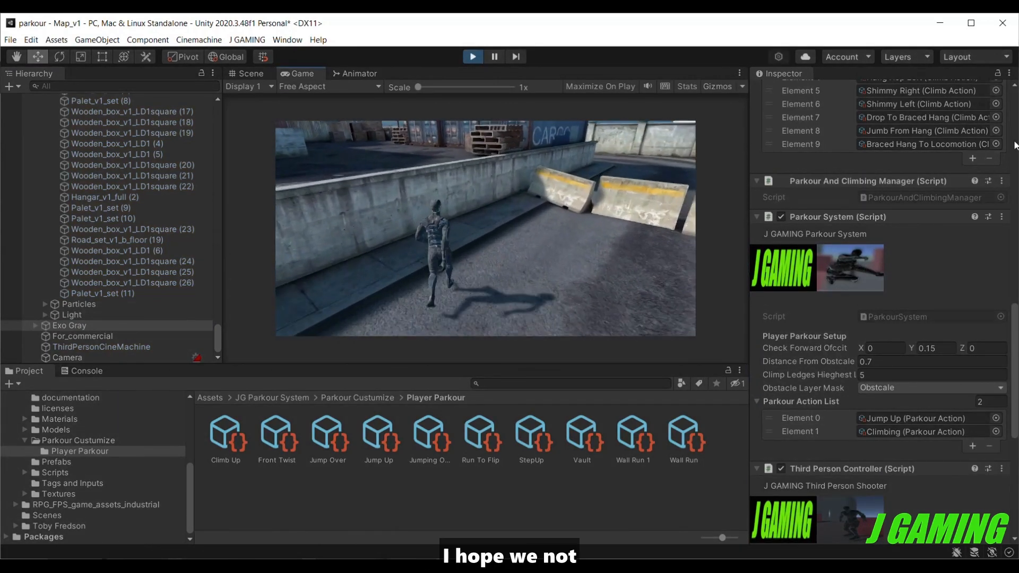
{"action": "key", "text": "w"}
{"action": "key", "text": "space"}
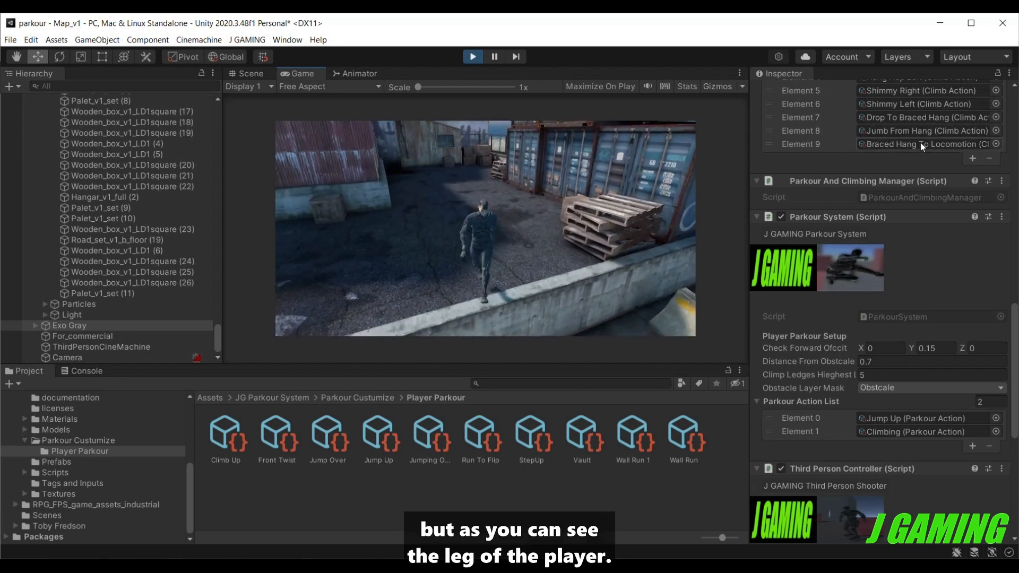
{"action": "key", "text": "s"}
{"action": "key", "text": "space"}
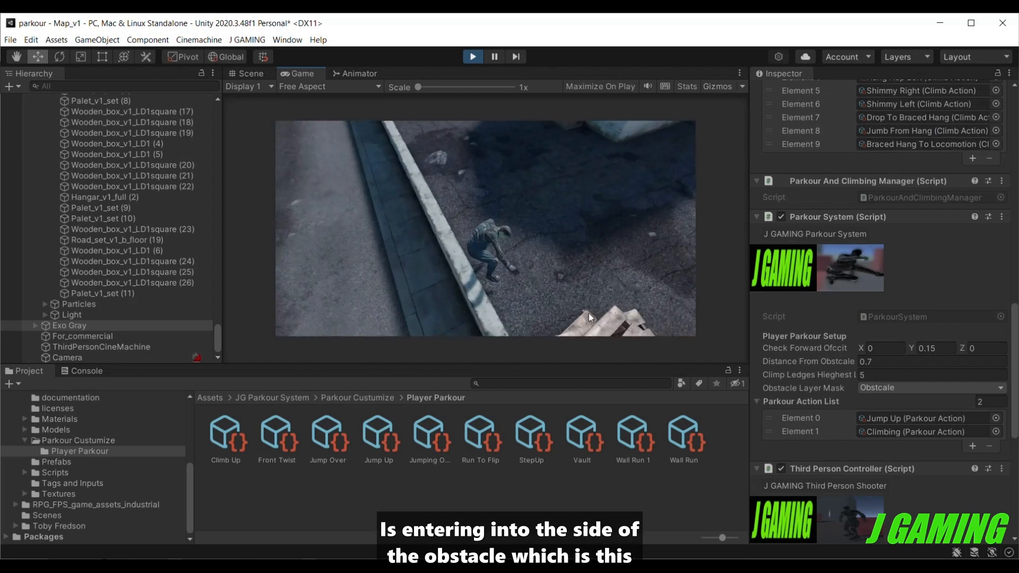
{"action": "key", "text": "a"}
{"action": "key", "text": "space"}
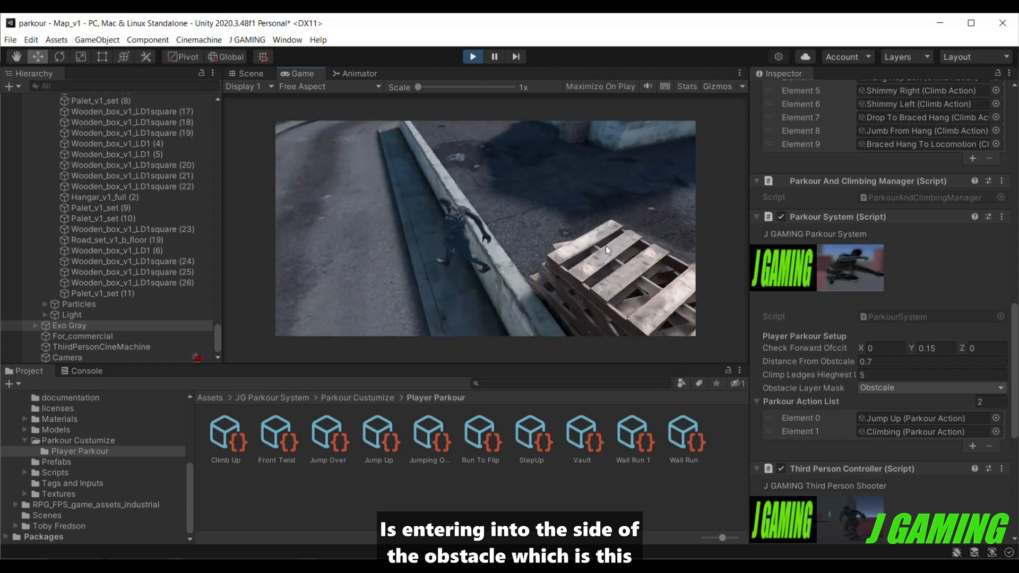
{"action": "key", "text": "a"}
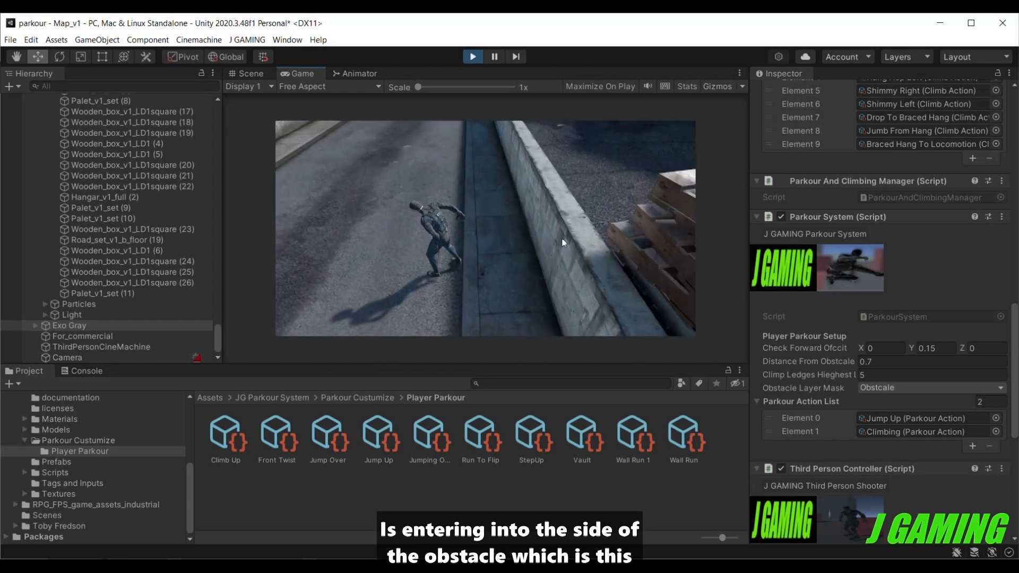
Search the project for "climb" and set the Match Position Weight Z to 1 on the custom Climbing action in the Assets root.
{"action": "left_click", "coordinate": [513, 386]}
{"action": "type", "text": "climb"}
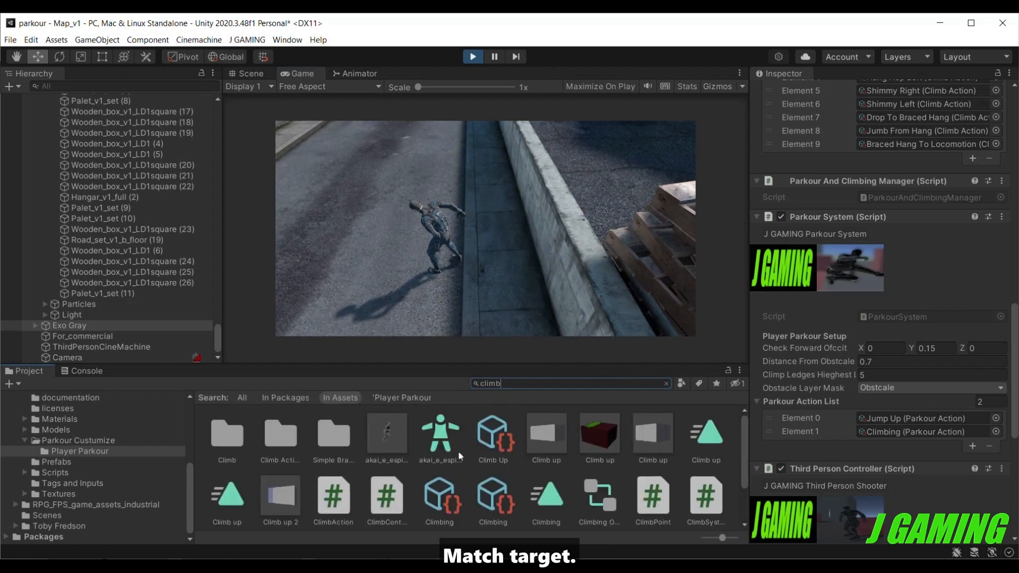
{"action": "left_click", "coordinate": [452, 491]}
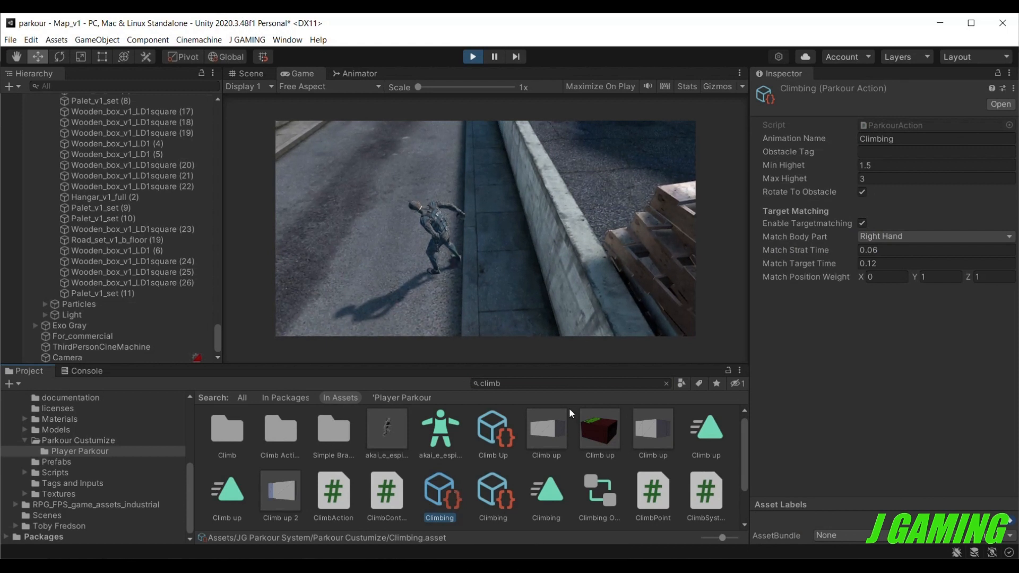
{"action": "left_click", "coordinate": [495, 496]}
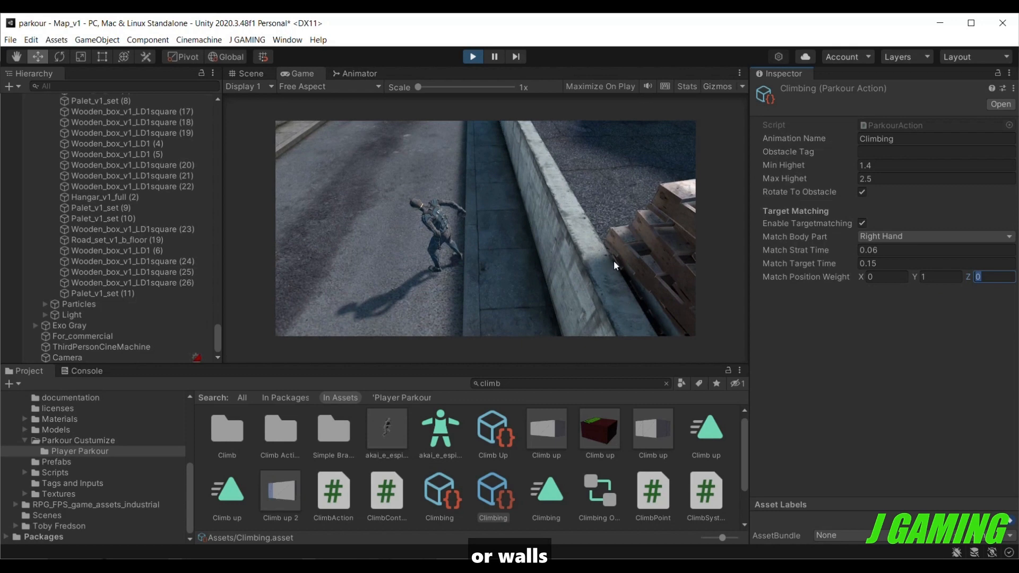
{"action": "type", "text": "1"}
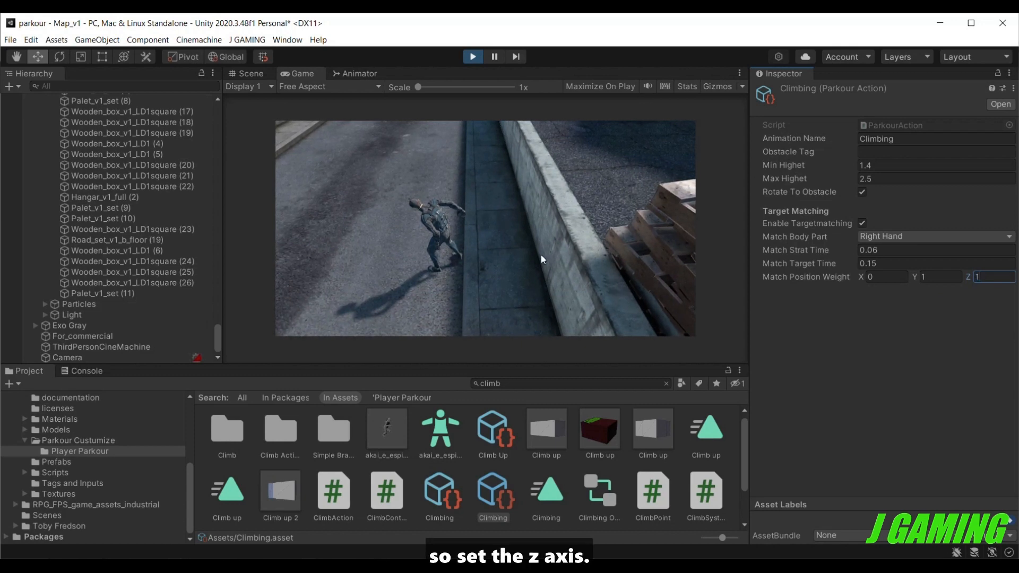
Restart play mode and jump Exo Gray onto the low concrete wall from both sides to check the leg placement.
{"action": "left_click", "coordinate": [472, 59]}
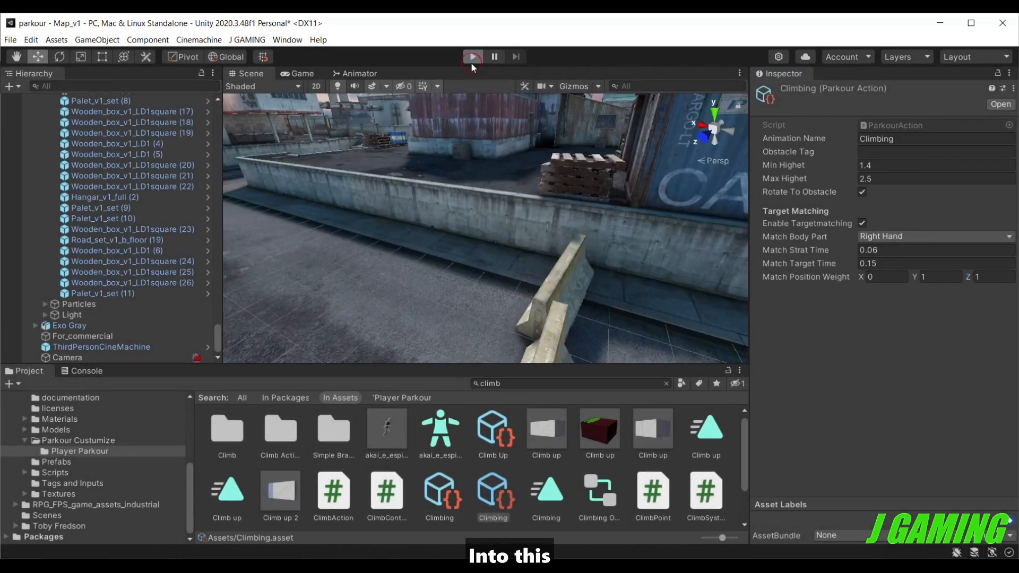
{"action": "key", "text": "ctrl+p"}
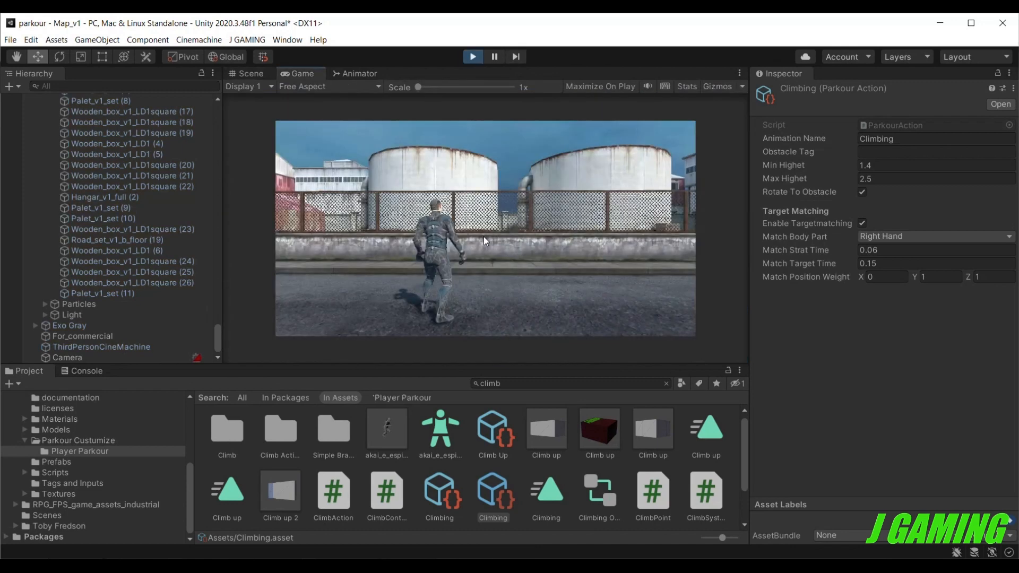
{"action": "key", "text": "w"}
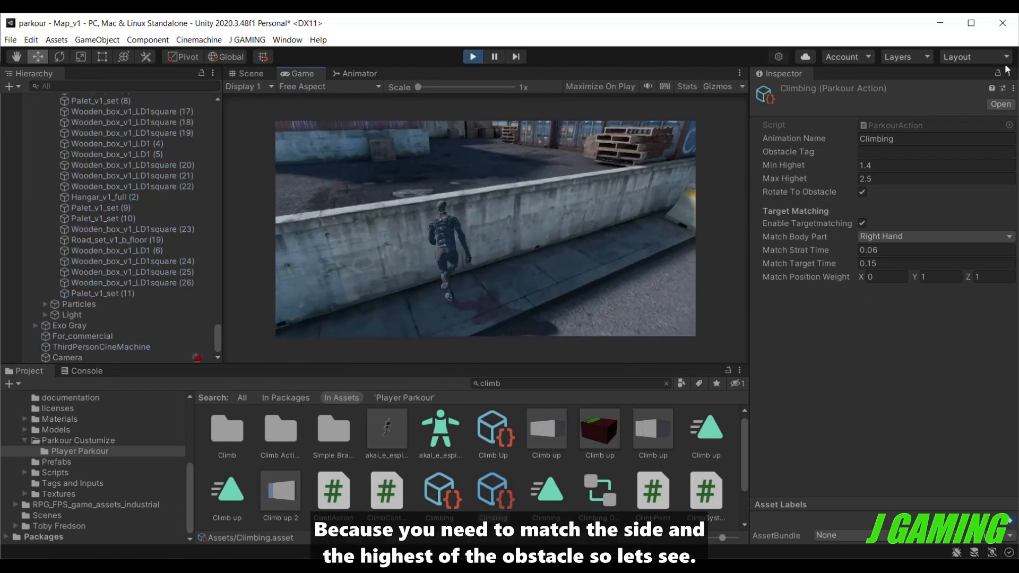
{"action": "key", "text": "space"}
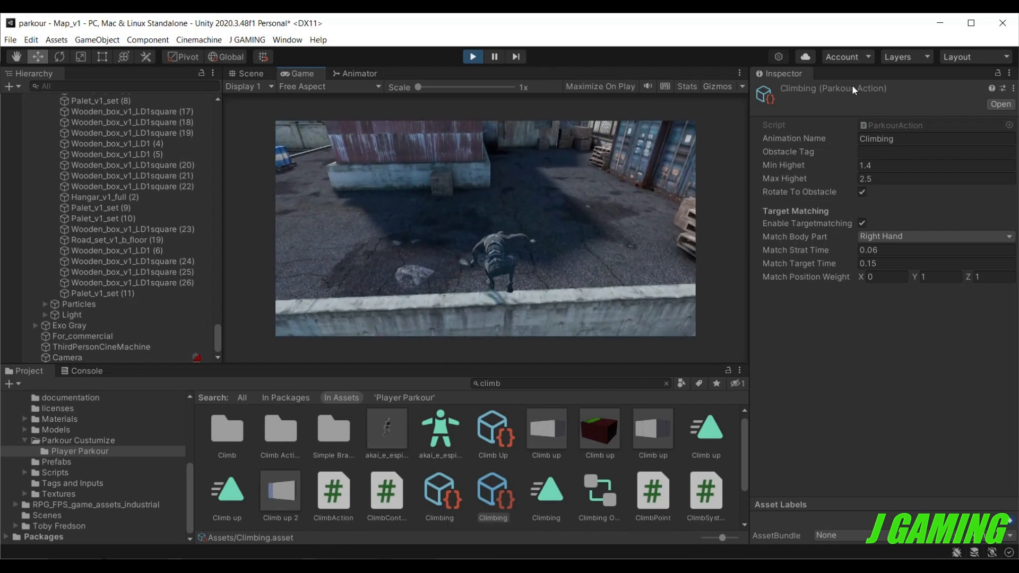
{"action": "key", "text": "space"}
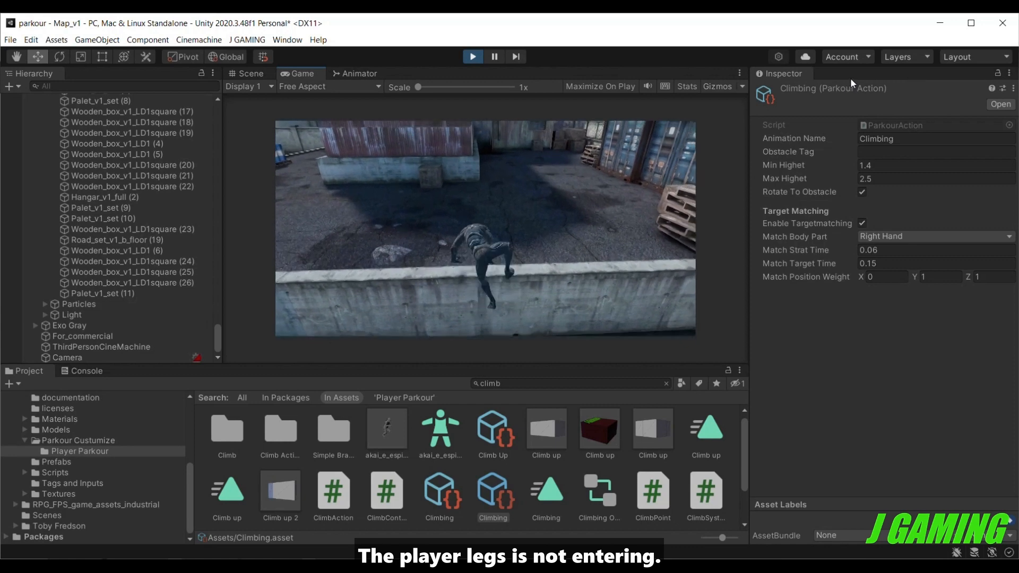
Test jumping onto the pallet stack, climbing the lower cargo container, and trying to climb the container above it.
{"action": "key", "text": "w"}
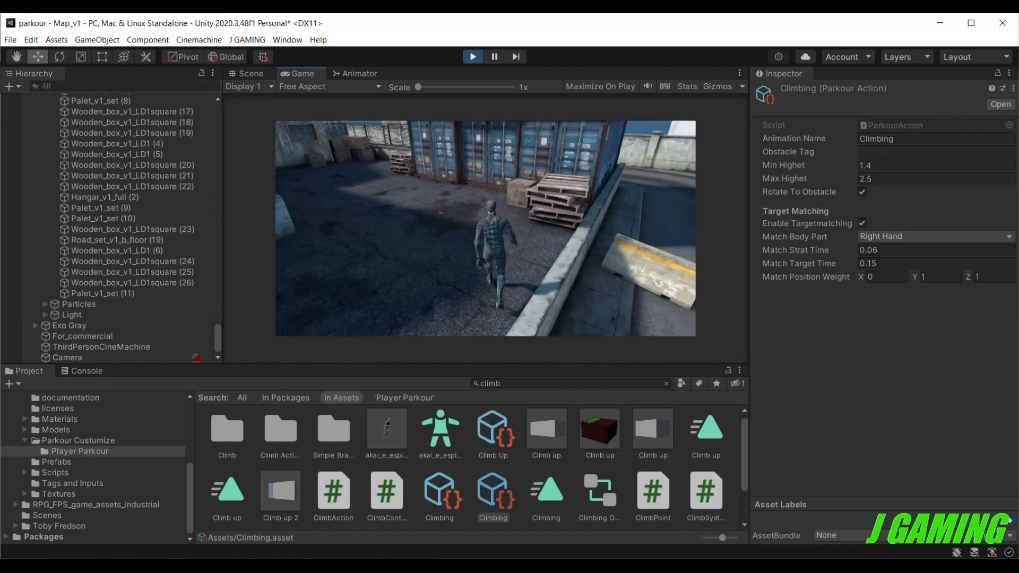
{"action": "key", "text": "space"}
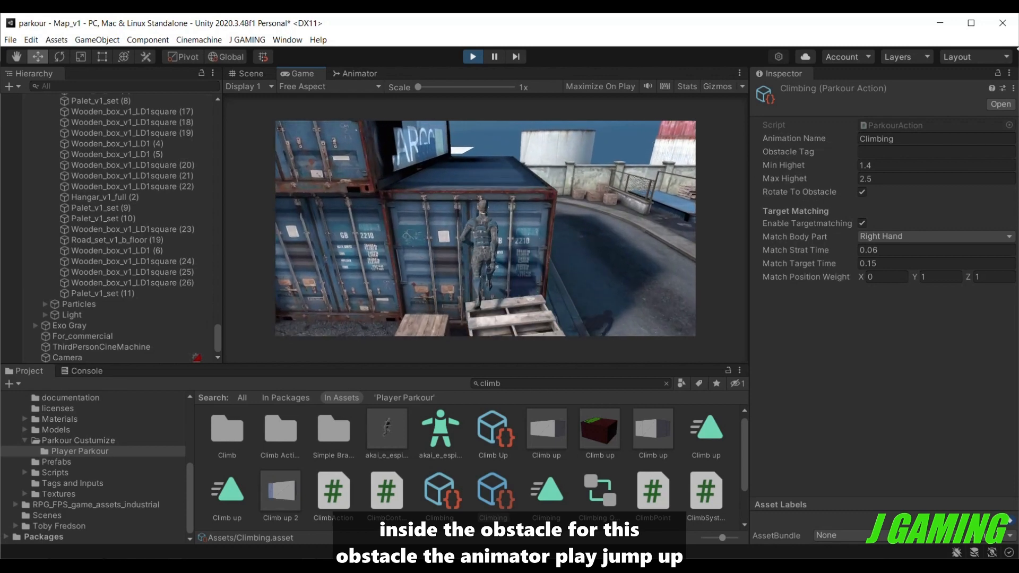
{"action": "key", "text": "space"}
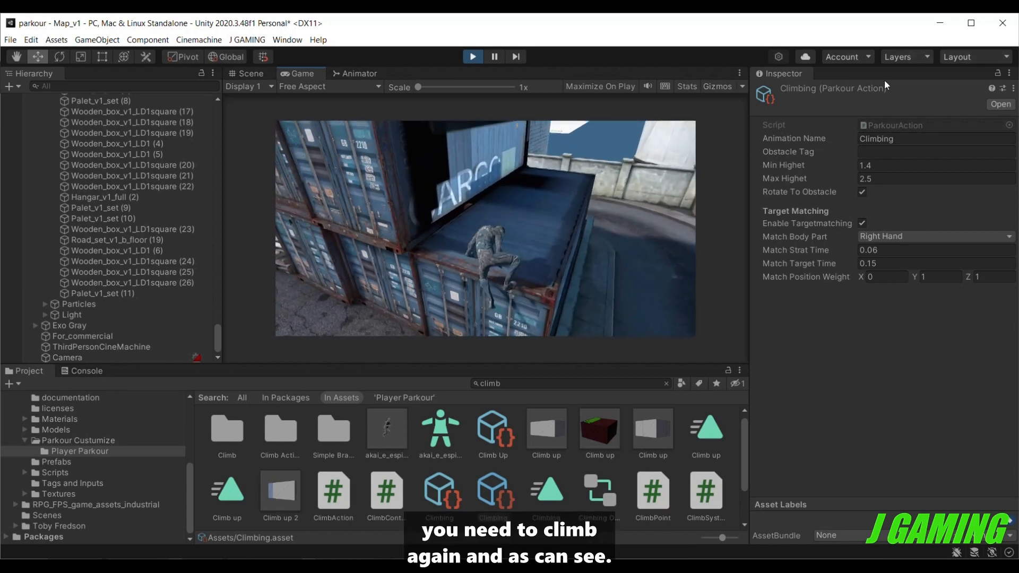
{"action": "key", "text": "w"}
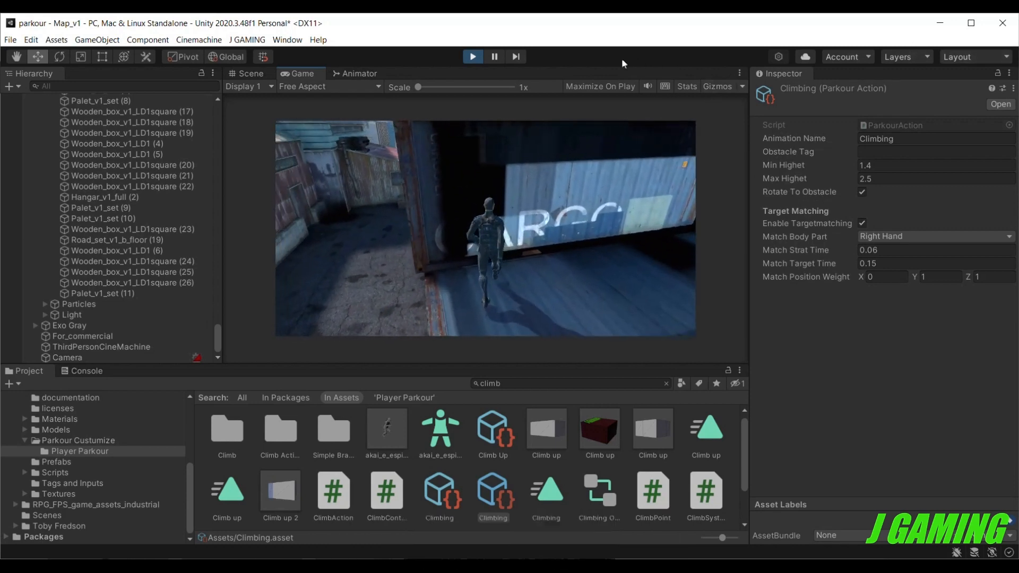
{"action": "key", "text": "space"}
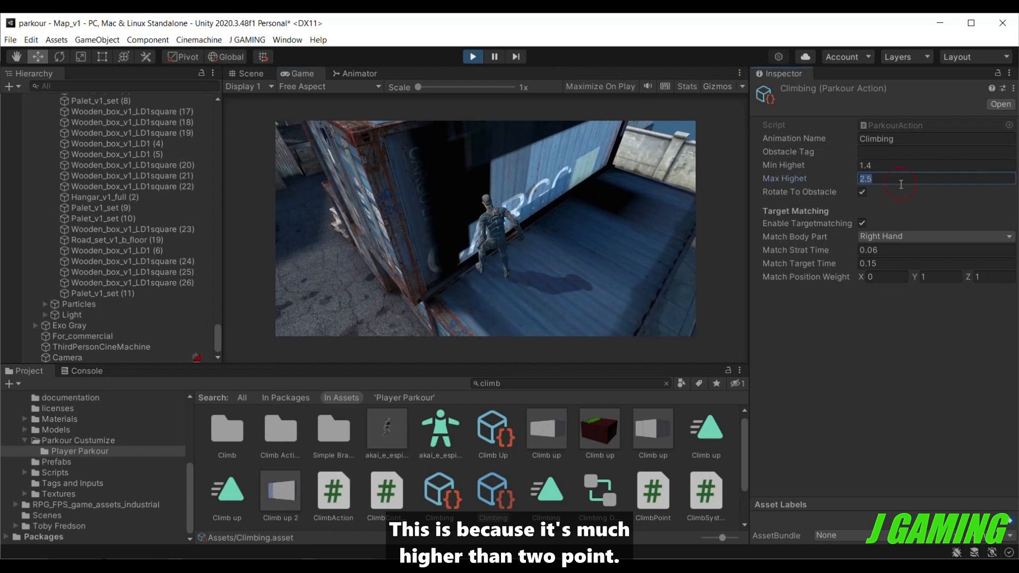
Set the Climbing action's Max Highet to 2.9 and test it by climbing onto the upper cargo container.
{"action": "type", "text": "."}
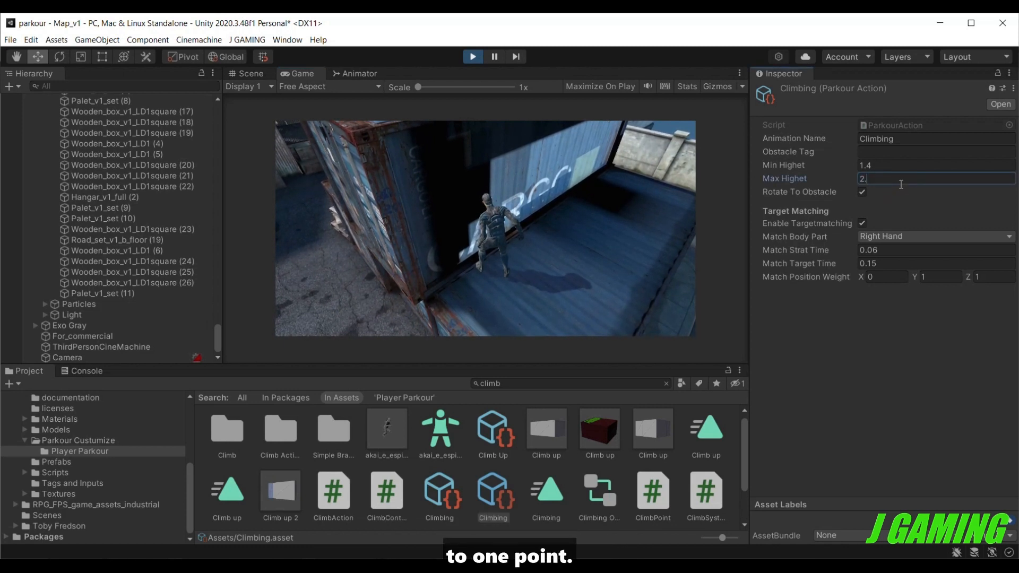
{"action": "left_click", "coordinate": [634, 228]}
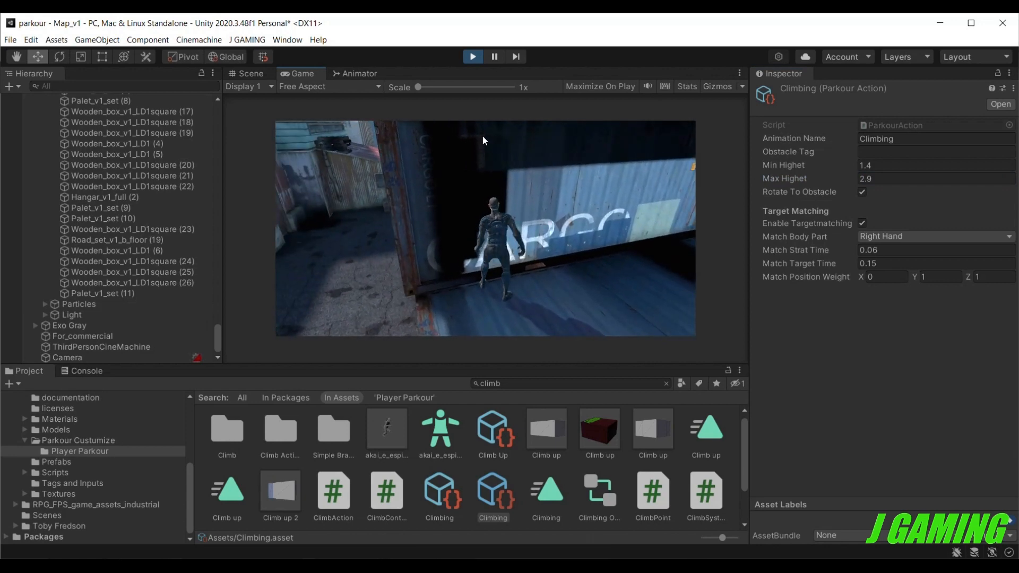
{"action": "key", "text": "space"}
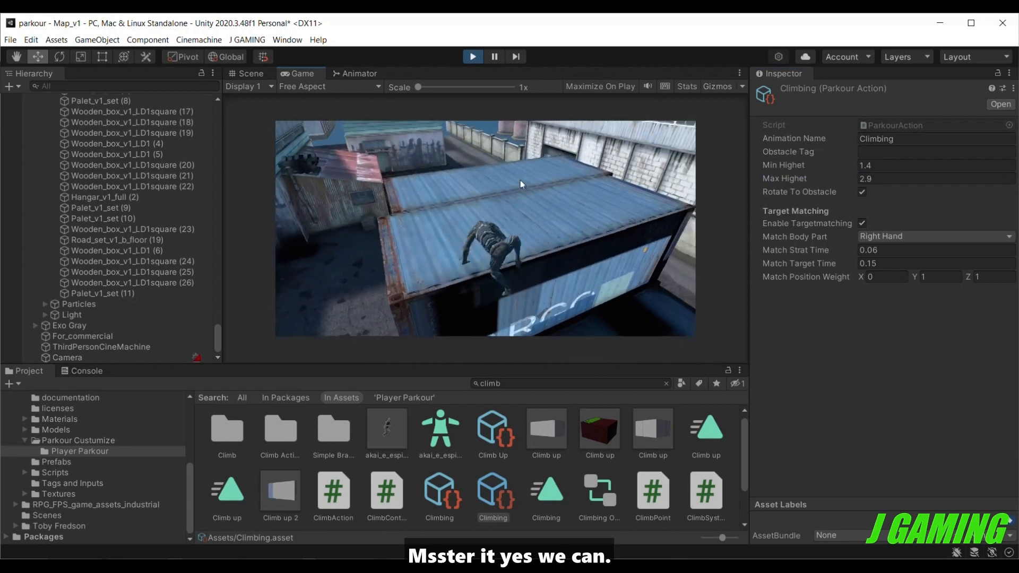
Test the parkour actions on the wooden crate by the metal shed, the shed roof, and the pallet stack on the roof.
{"action": "key", "text": "w"}
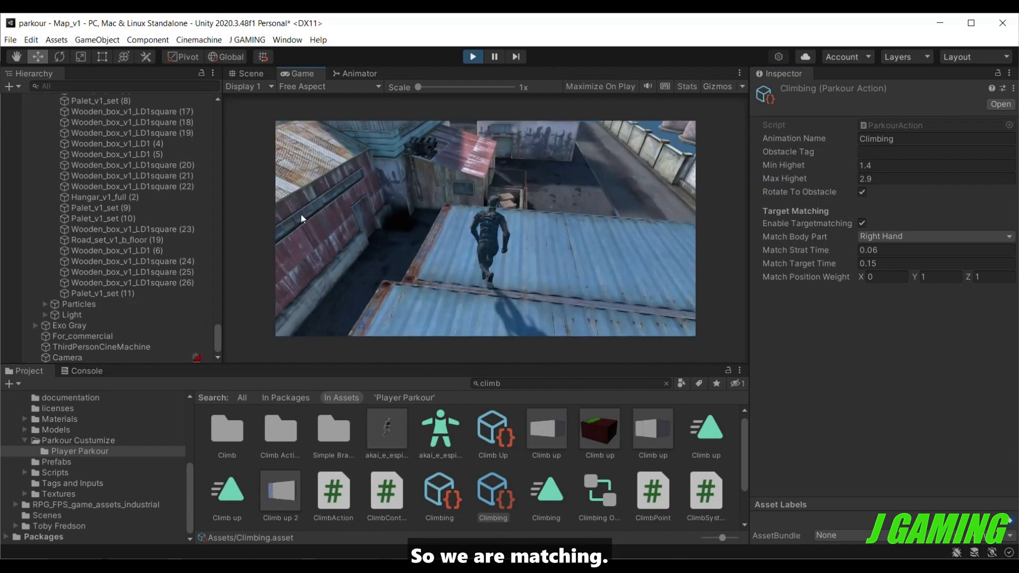
{"action": "key", "text": "w"}
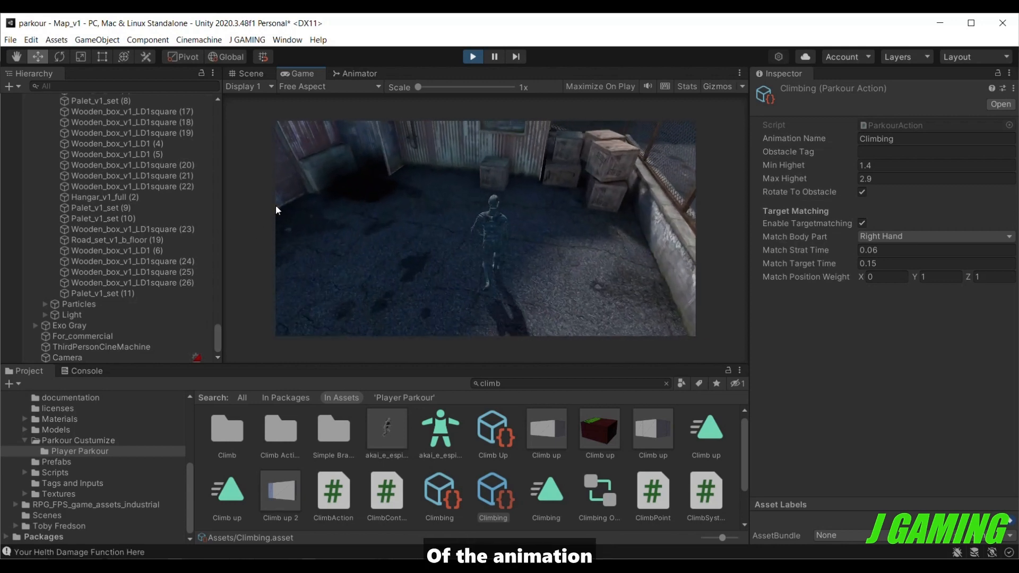
{"action": "key", "text": "w"}
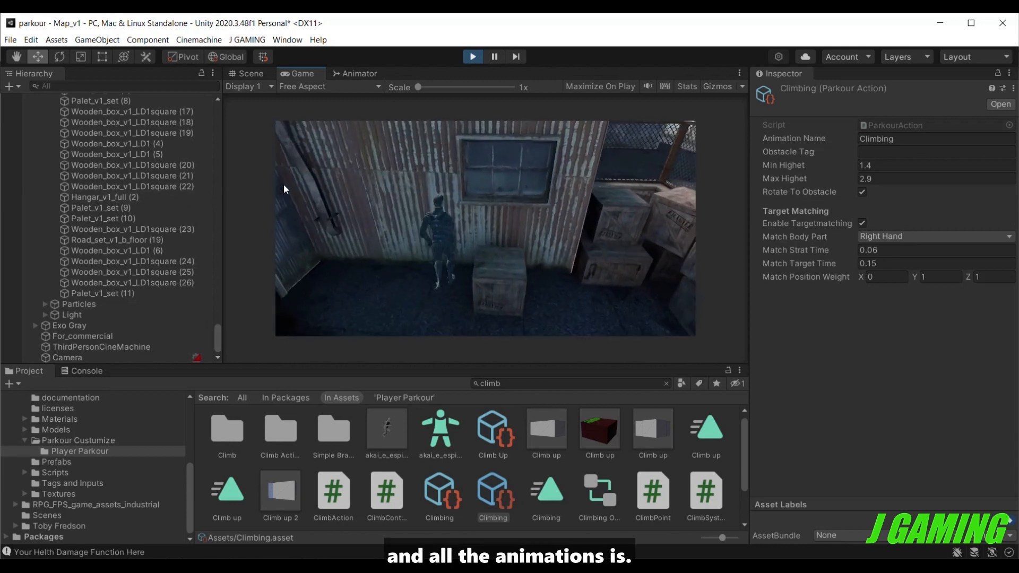
{"action": "key", "text": "w"}
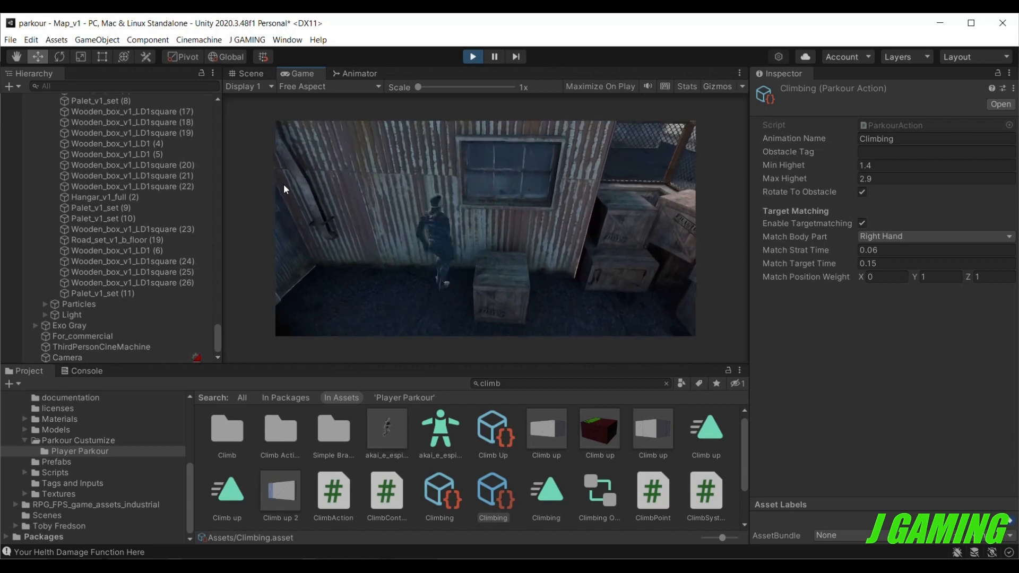
{"action": "key", "text": "space"}
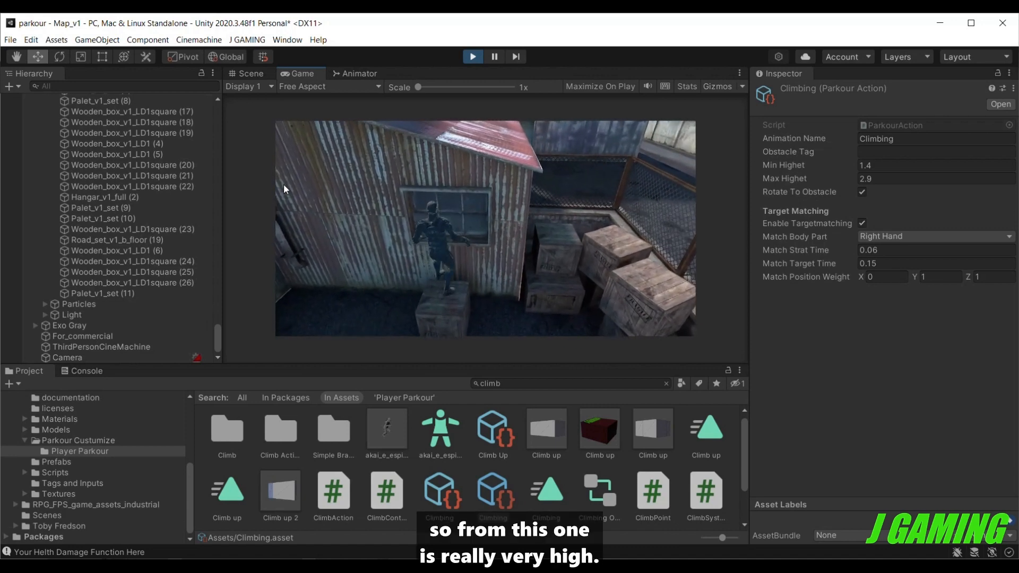
{"action": "key", "text": "space"}
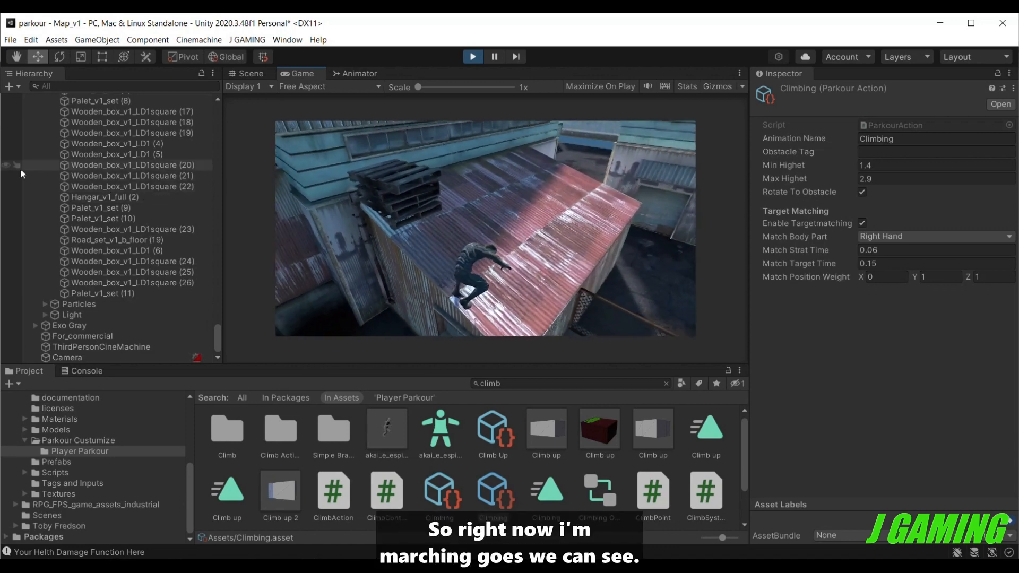
{"action": "key", "text": "w"}
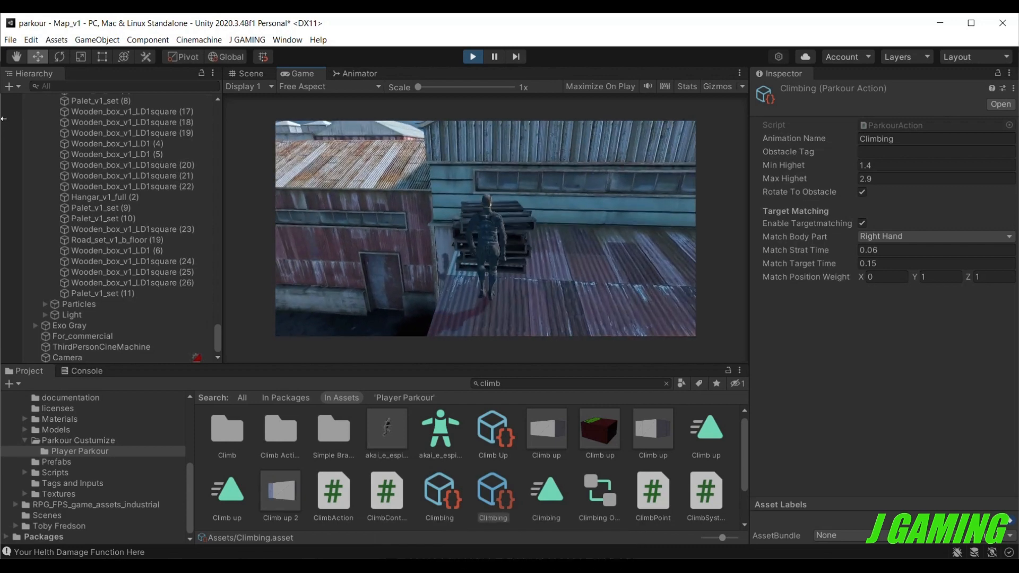
{"action": "key", "text": "space"}
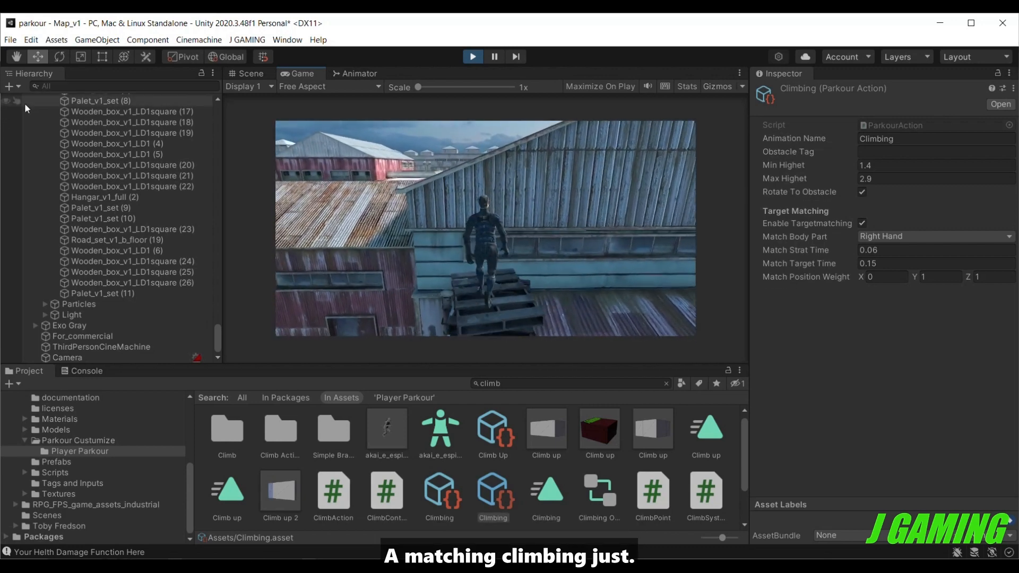
Climb Exo Gray from the rooftop pallet stack onto the higher roof, walk around there, and end play mode.
{"action": "key", "text": "space"}
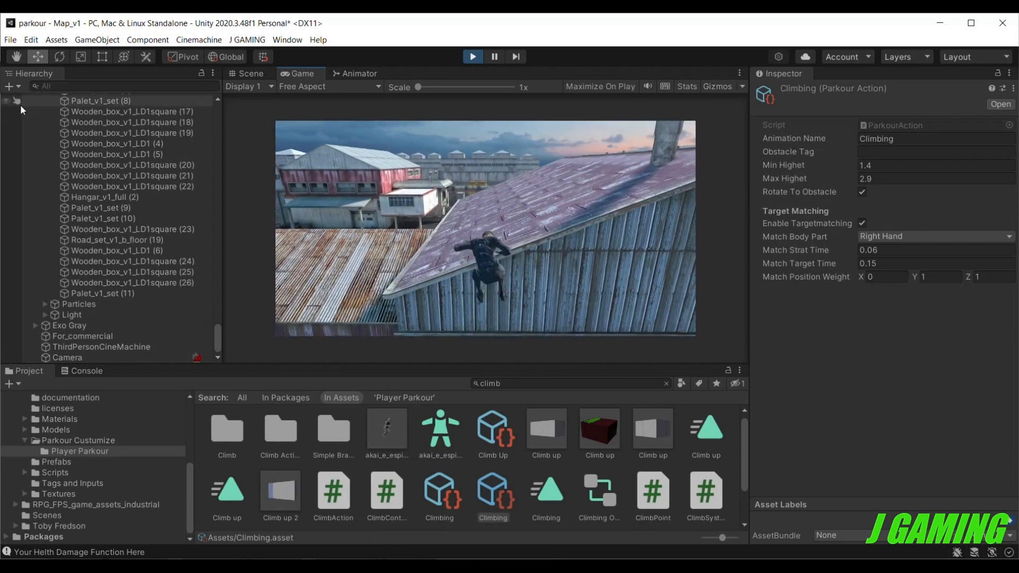
{"action": "key", "text": "w"}
{"action": "key", "text": "w"}
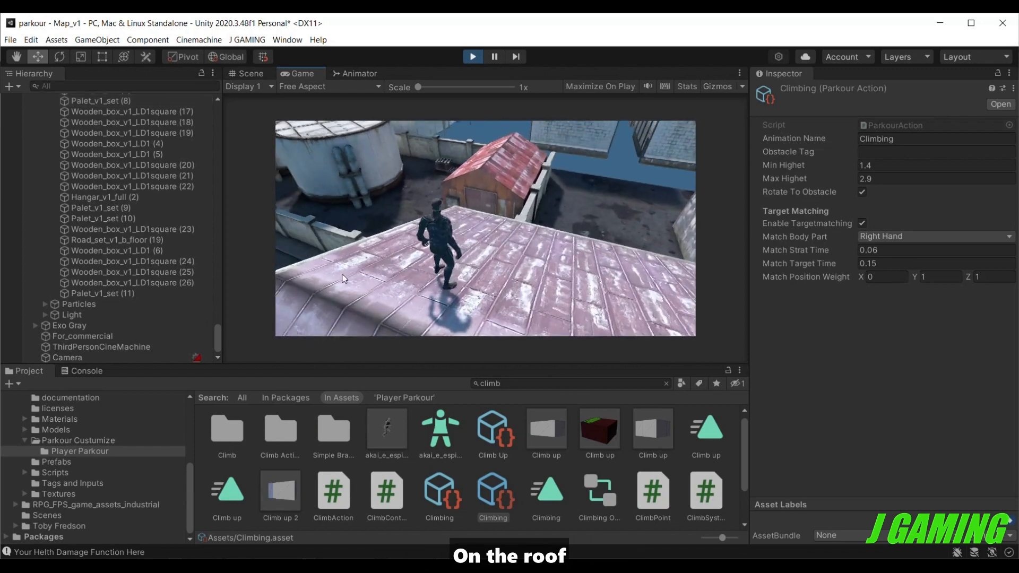
{"action": "key", "text": "s"}
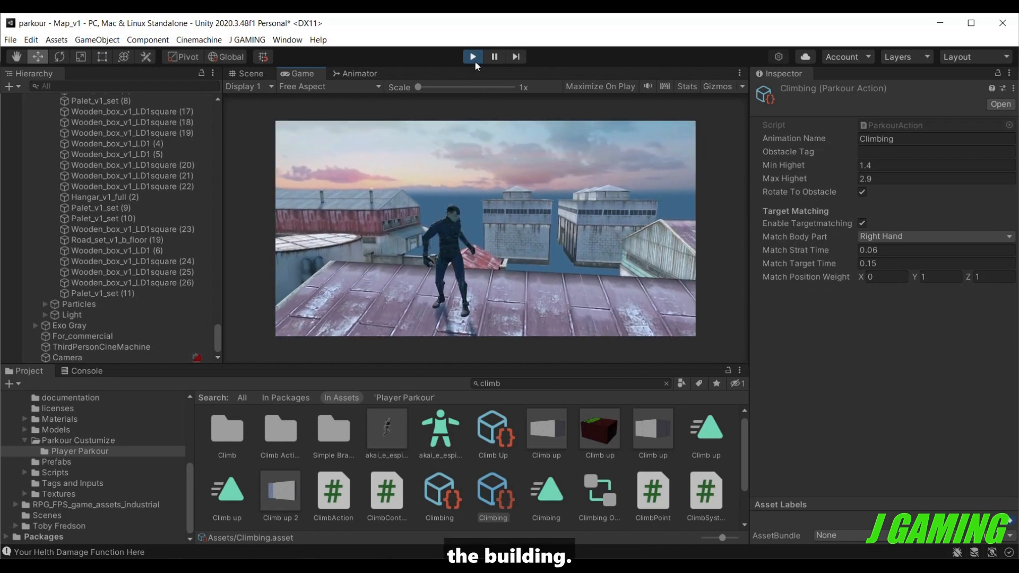
{"action": "left_click", "coordinate": [474, 60]}
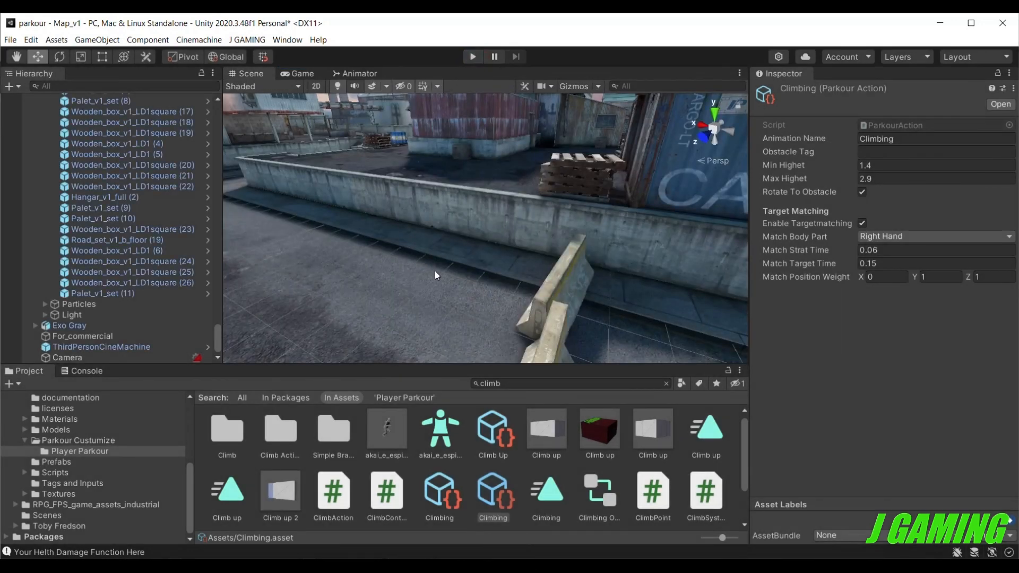
Select the middle concrete road block across the road and examine its tag and layer settings.
{"action": "scroll", "coordinate": [435, 271], "scroll_direction": "down", "scroll_amount": 3}
{"action": "left_click", "coordinate": [514, 279]}
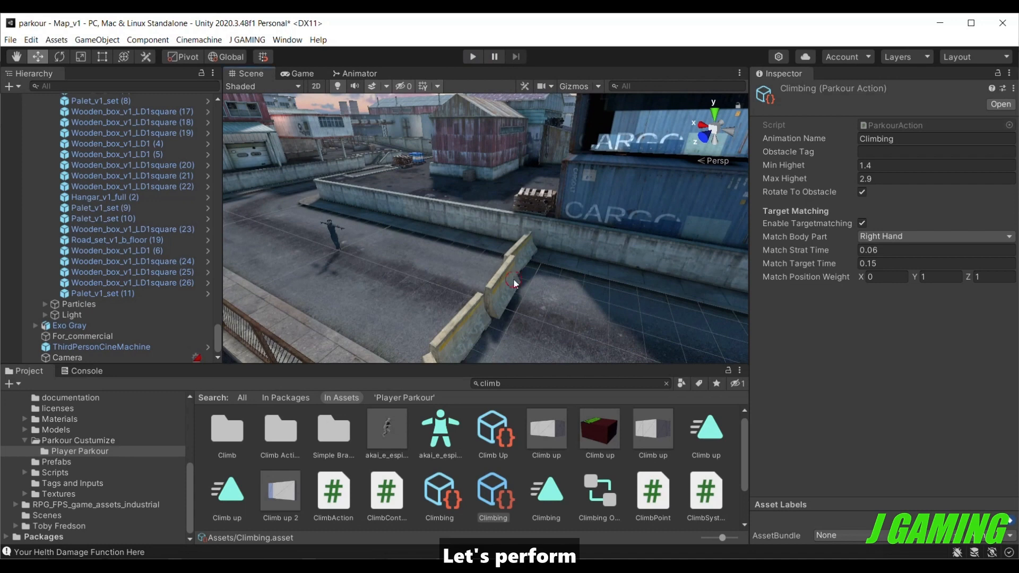
{"action": "right_click_drag", "start_coordinate": [540, 296], "coordinate": [619, 317]}
{"action": "middle_click_drag", "start_coordinate": [610, 317], "coordinate": [622, 303]}
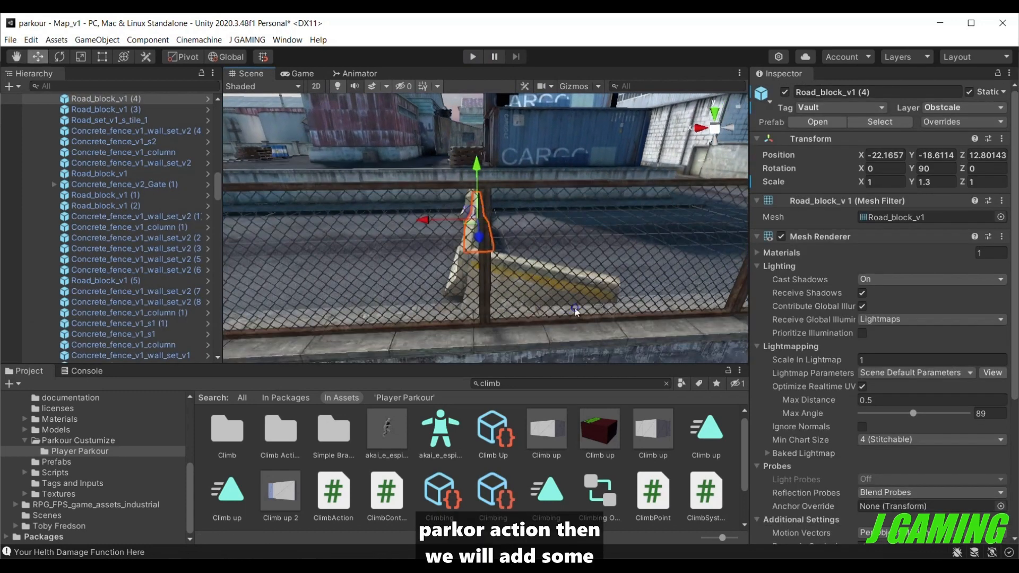
{"action": "right_click_drag", "start_coordinate": [577, 312], "coordinate": [626, 331]}
{"action": "right_click_drag", "start_coordinate": [509, 291], "coordinate": [576, 288]}
{"action": "middle_click_drag", "start_coordinate": [531, 322], "coordinate": [566, 290]}
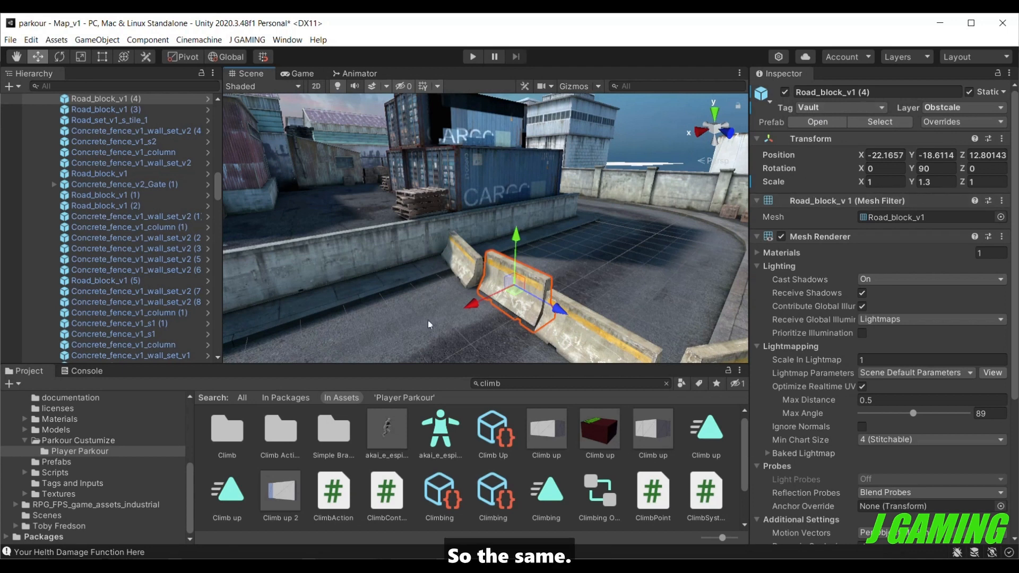
Search the project assets for "vault" and show the settings of the Vault1 parkour action.
{"action": "left_click", "coordinate": [522, 383]}
{"action": "type", "text": "vault"}
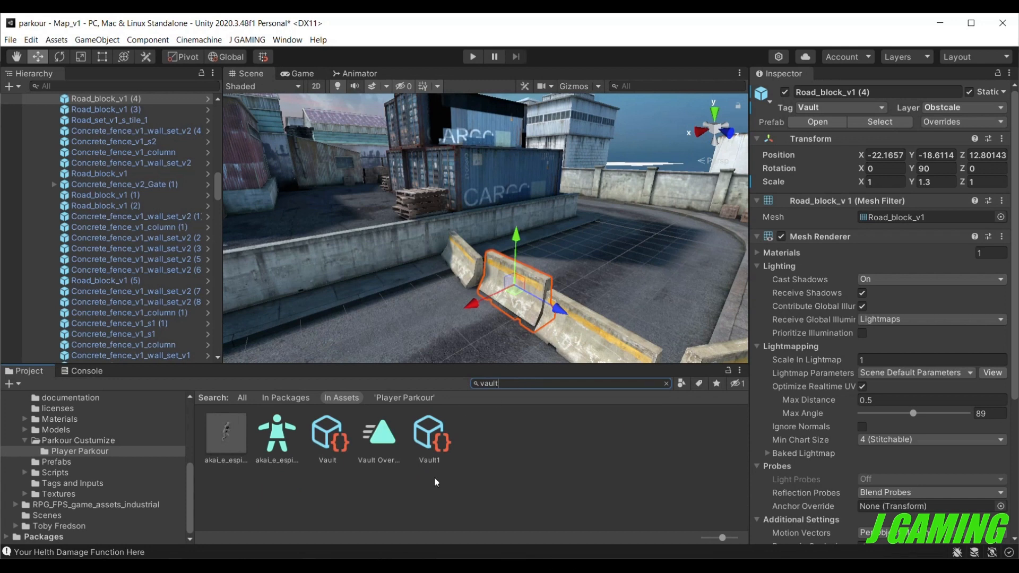
{"action": "left_click", "coordinate": [430, 440]}
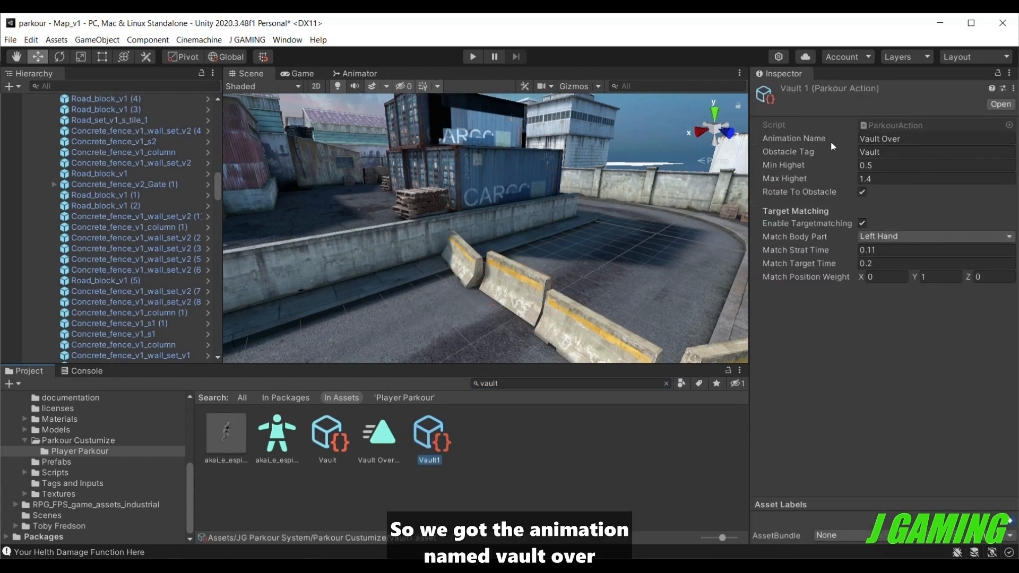
Compare Vault1's animation name and obstacle tag with the Vault Over animator state and the middle road block's tag.
{"action": "left_click", "coordinate": [366, 73]}
{"action": "middle_click_drag", "start_coordinate": [461, 238], "coordinate": [428, 162]}
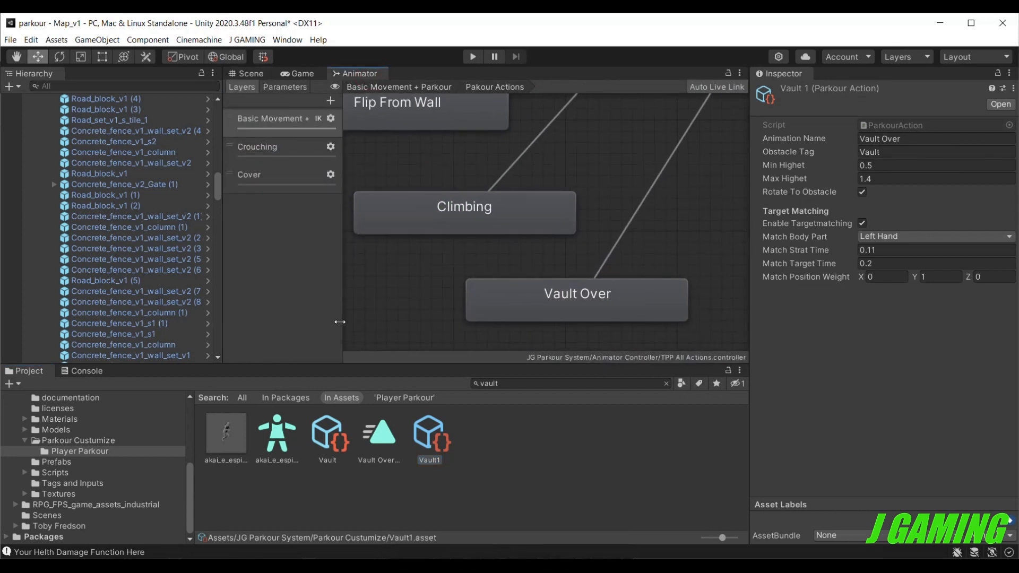
{"action": "scroll", "coordinate": [187, 319], "scroll_direction": "down", "scroll_amount": 10}
{"action": "scroll", "coordinate": [190, 329], "scroll_direction": "down", "scroll_amount": 6}
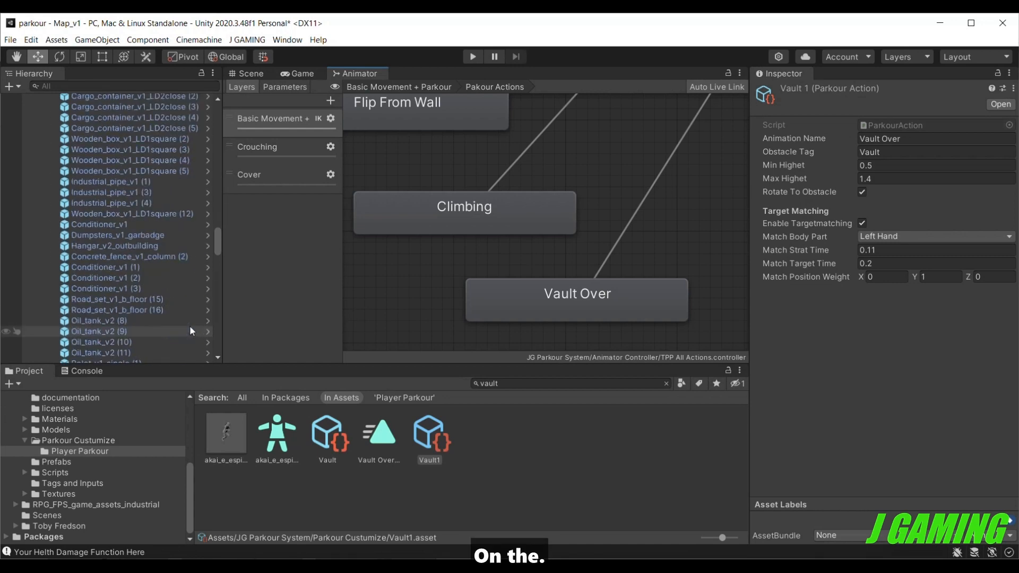
{"action": "left_click", "coordinate": [242, 73]}
{"action": "left_click", "coordinate": [507, 285]}
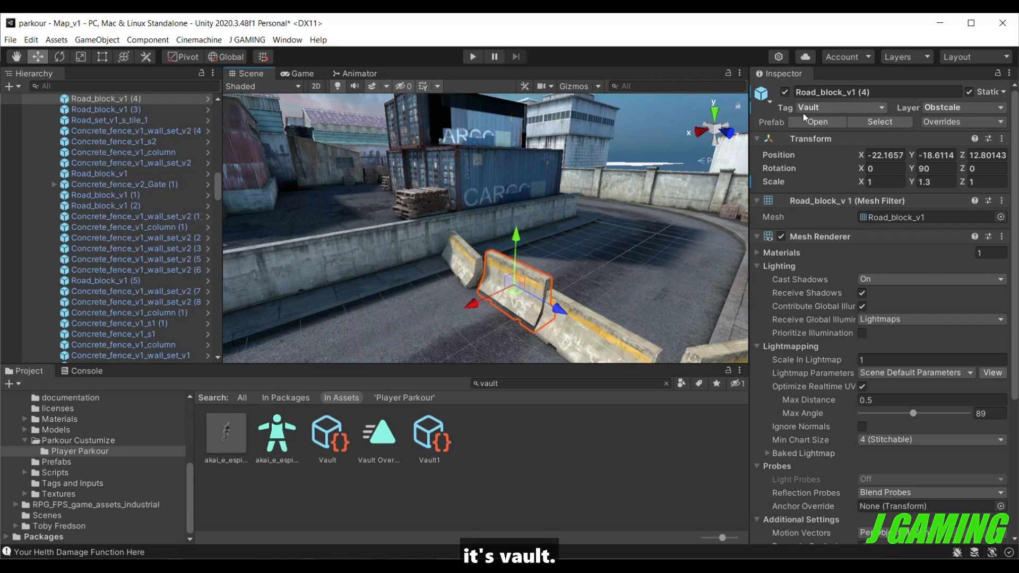
{"action": "left_click", "coordinate": [429, 438]}
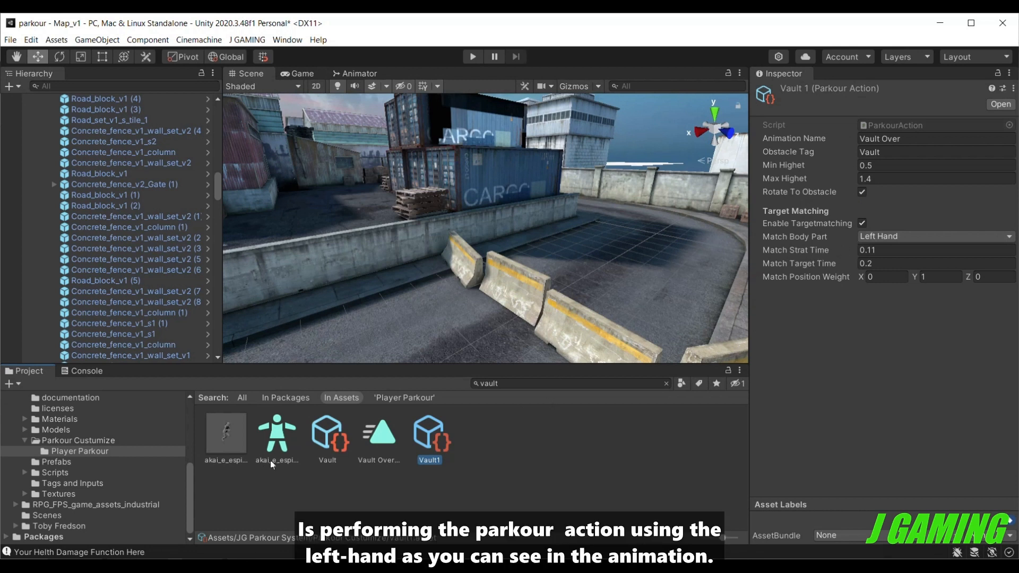
Play the Vault Over Box animation preview and scrub and orbit it to examine the hand contact and matching start time.
{"action": "left_click", "coordinate": [226, 433]}
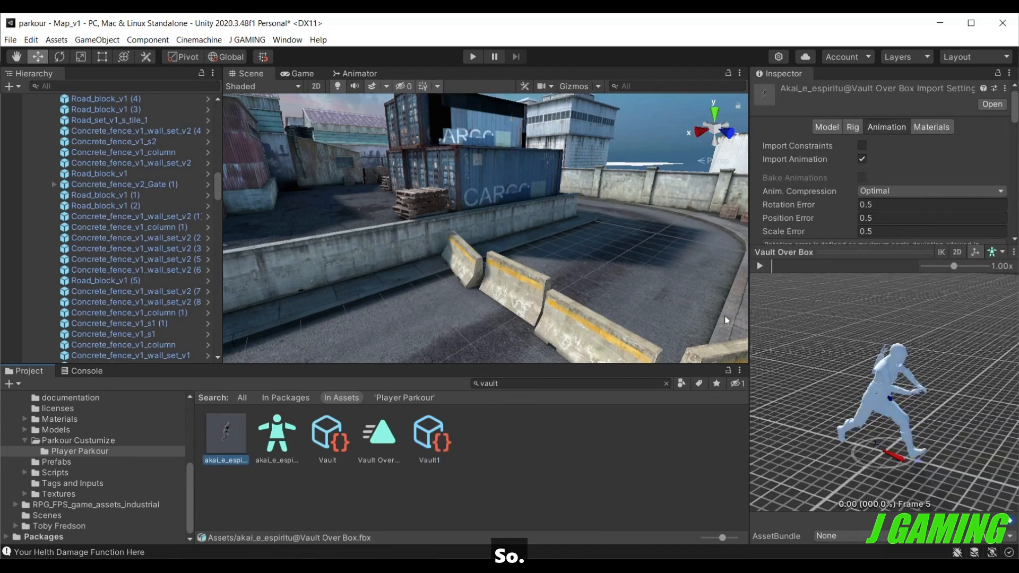
{"action": "left_click", "coordinate": [759, 266]}
{"action": "left_click", "coordinate": [756, 265]}
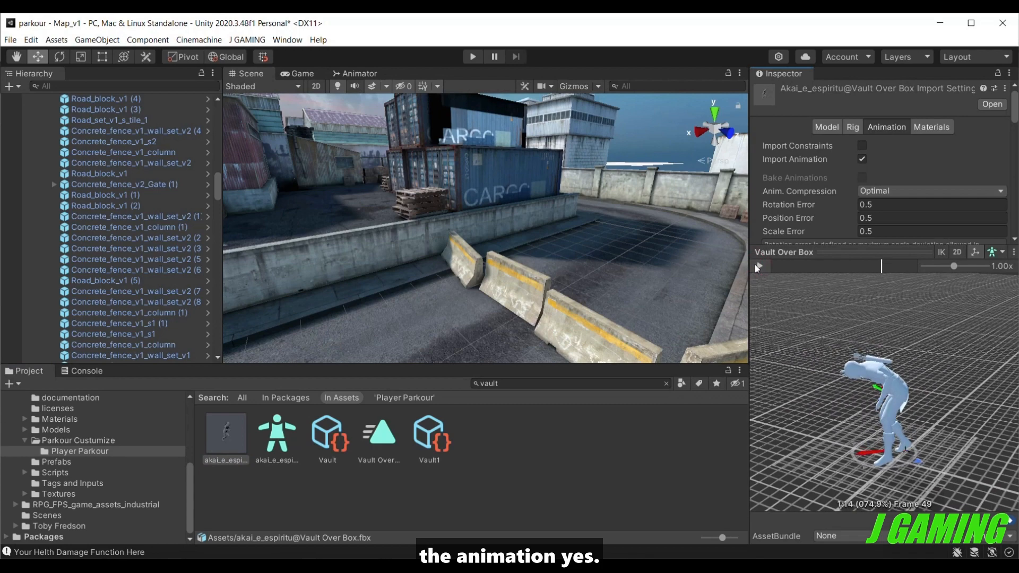
{"action": "left_click_drag", "start_coordinate": [886, 266], "coordinate": [788, 240]}
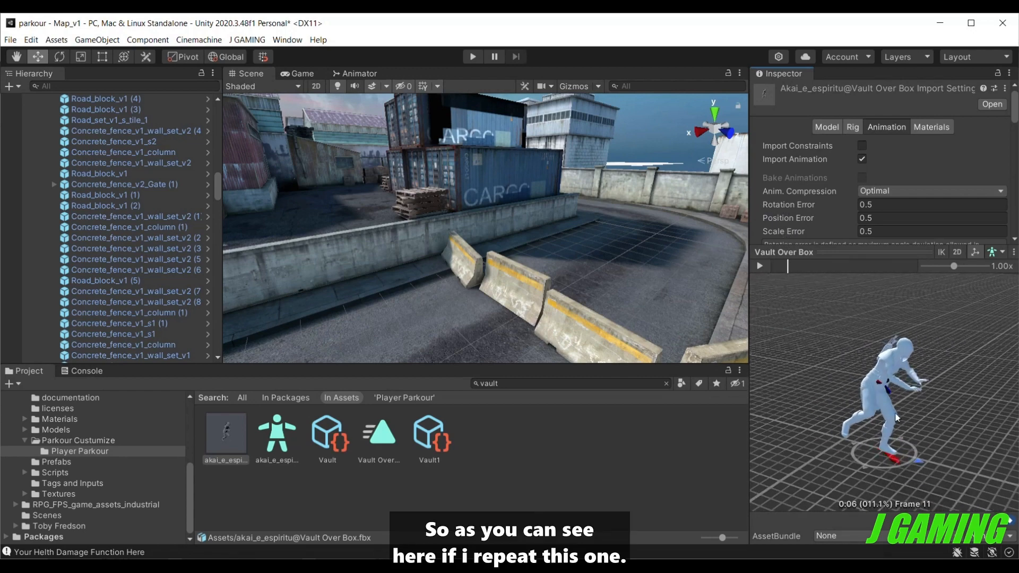
{"action": "left_click_drag", "start_coordinate": [906, 441], "coordinate": [85, 444]}
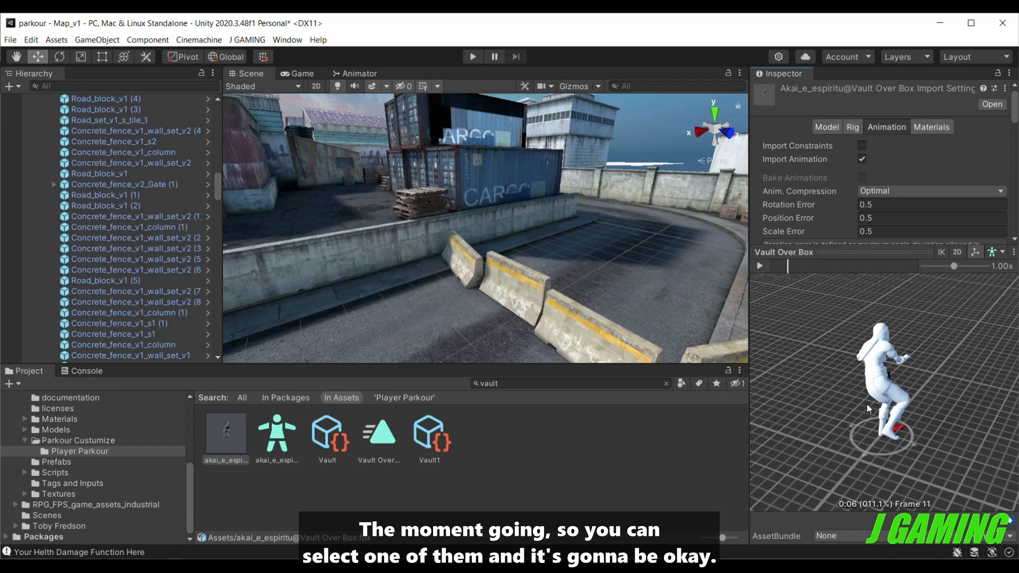
{"action": "left_click_drag", "start_coordinate": [868, 396], "coordinate": [706, 387]}
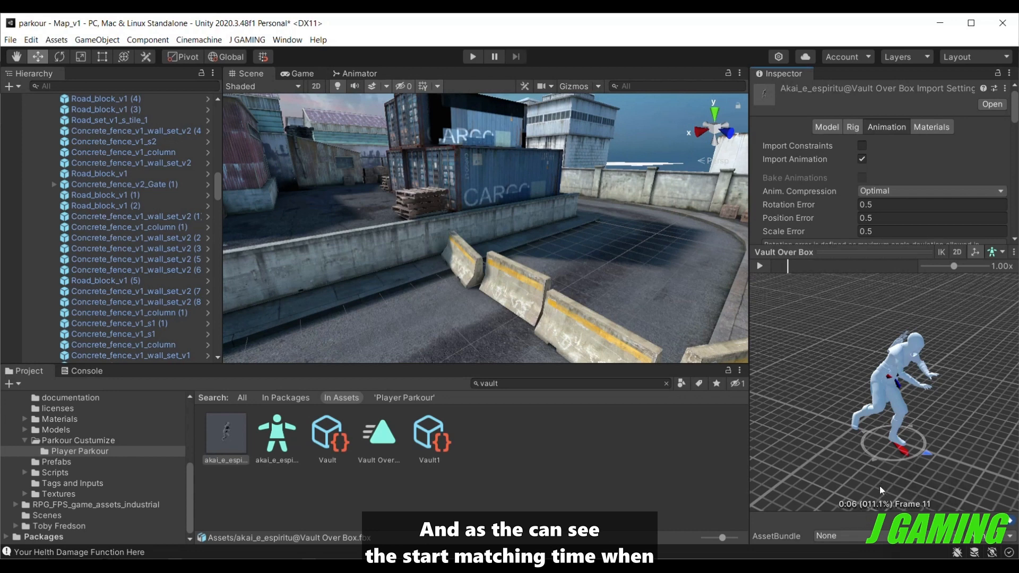
{"action": "left_click_drag", "start_coordinate": [788, 269], "coordinate": [796, 268]}
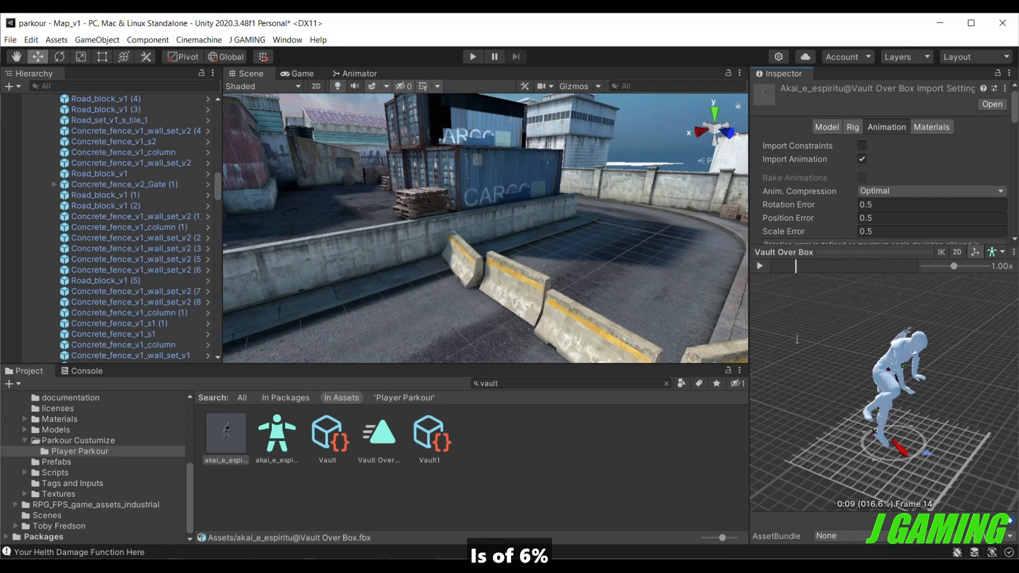
{"action": "left_click_drag", "start_coordinate": [795, 265], "coordinate": [829, 306]}
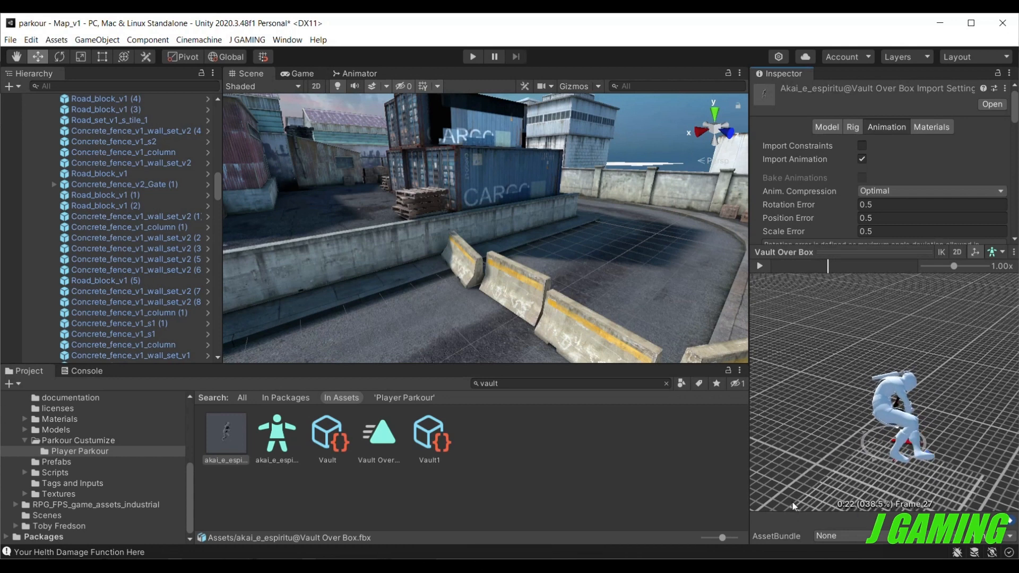
Check Vault1's match target time against the Vault Over Box preview by scrubbing from the start to about 17%.
{"action": "left_click", "coordinate": [421, 438]}
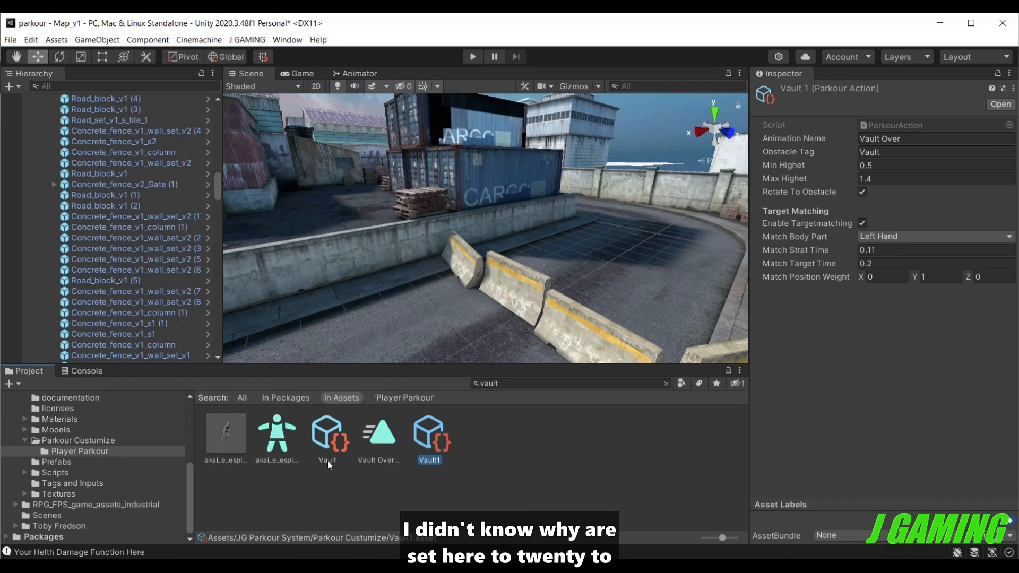
{"action": "left_click", "coordinate": [245, 437]}
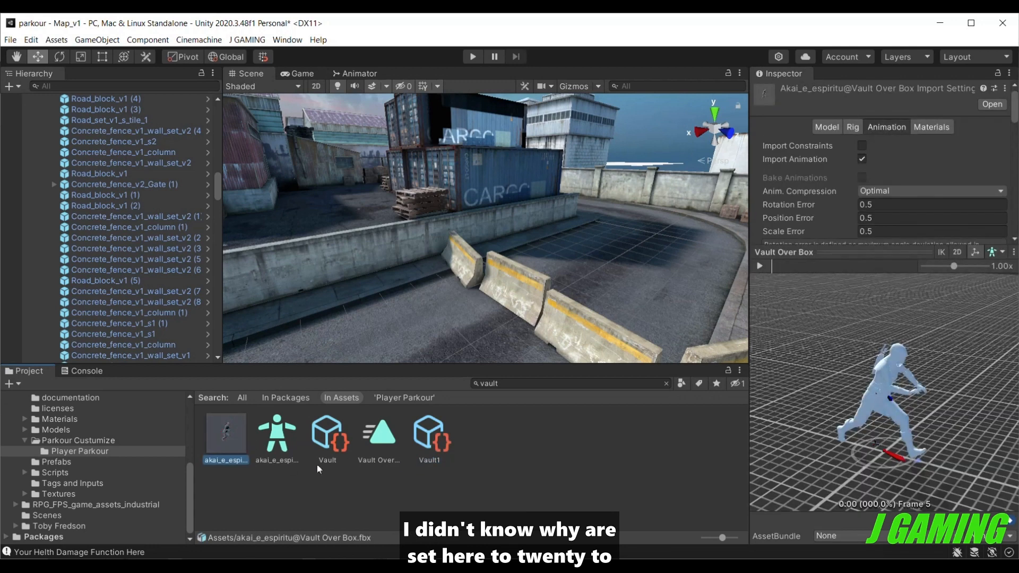
{"action": "left_click", "coordinate": [770, 269]}
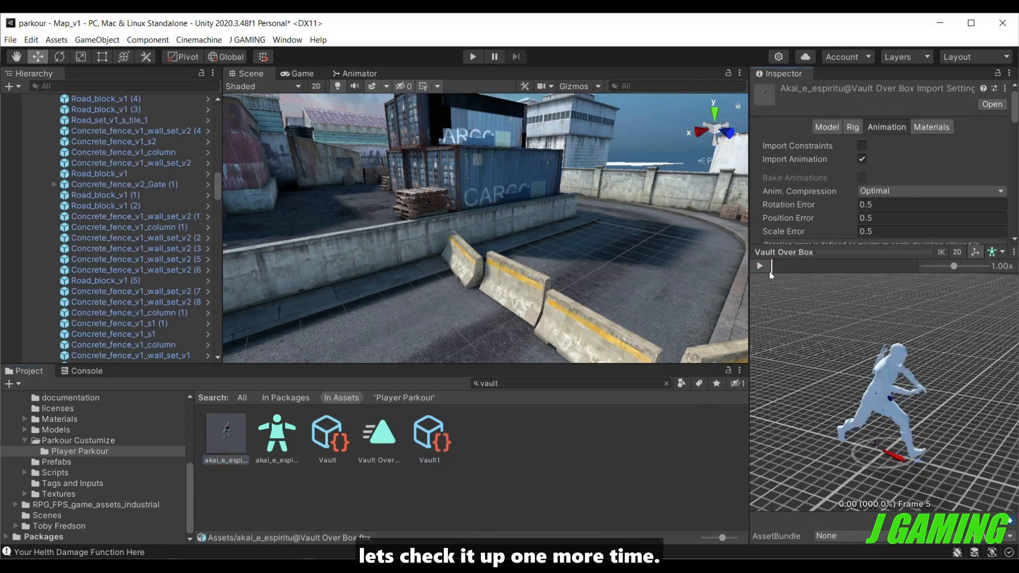
{"action": "left_click", "coordinate": [775, 268]}
{"action": "left_click_drag", "start_coordinate": [775, 269], "coordinate": [797, 333]}
{"action": "mouse_move", "coordinate": [797, 334]}
{"action": "middle_mouse_down"}
{"action": "mouse_move", "coordinate": [771, 322]}
{"action": "mouse_move", "coordinate": [795, 350]}
{"action": "middle_mouse_up"}
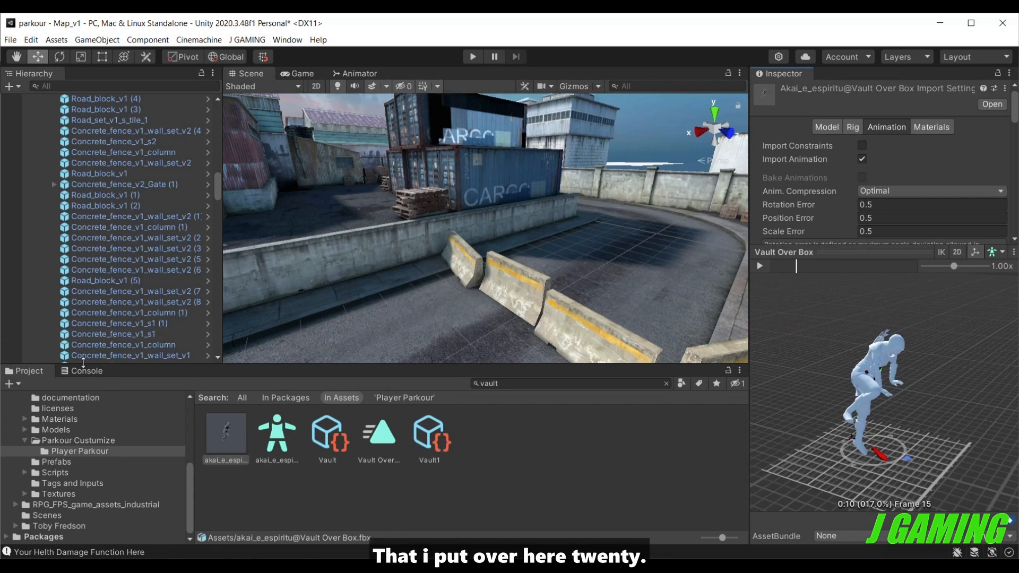
Add the Vault1 action to Exo Gray's Parkour Action List and move it to the first position, above Jump Up.
{"action": "scroll", "coordinate": [80, 295], "scroll_direction": "down", "scroll_amount": 4}
{"action": "scroll", "coordinate": [76, 317], "scroll_direction": "down", "scroll_amount": 10}
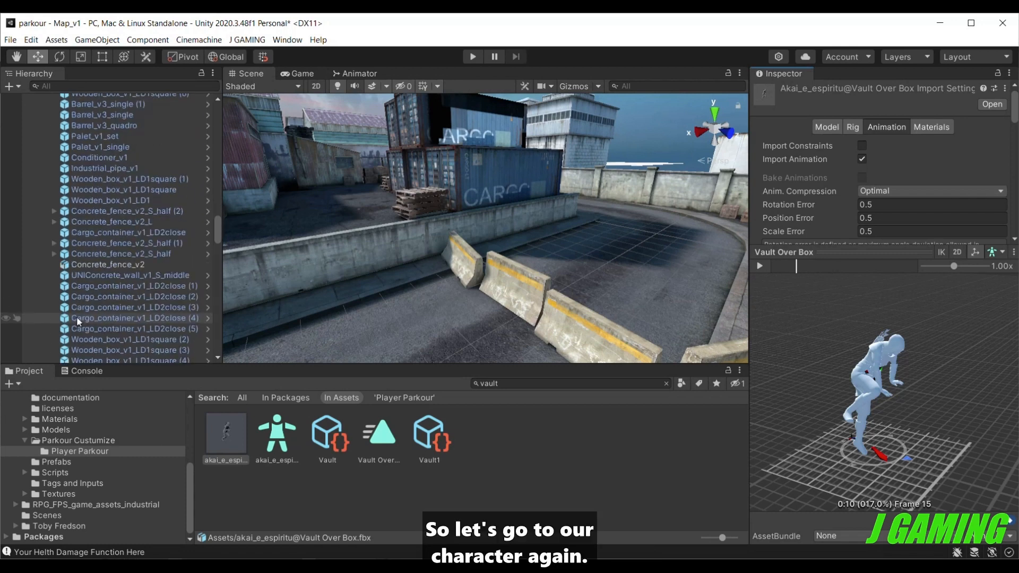
{"action": "left_click_drag", "start_coordinate": [219, 231], "coordinate": [218, 345]}
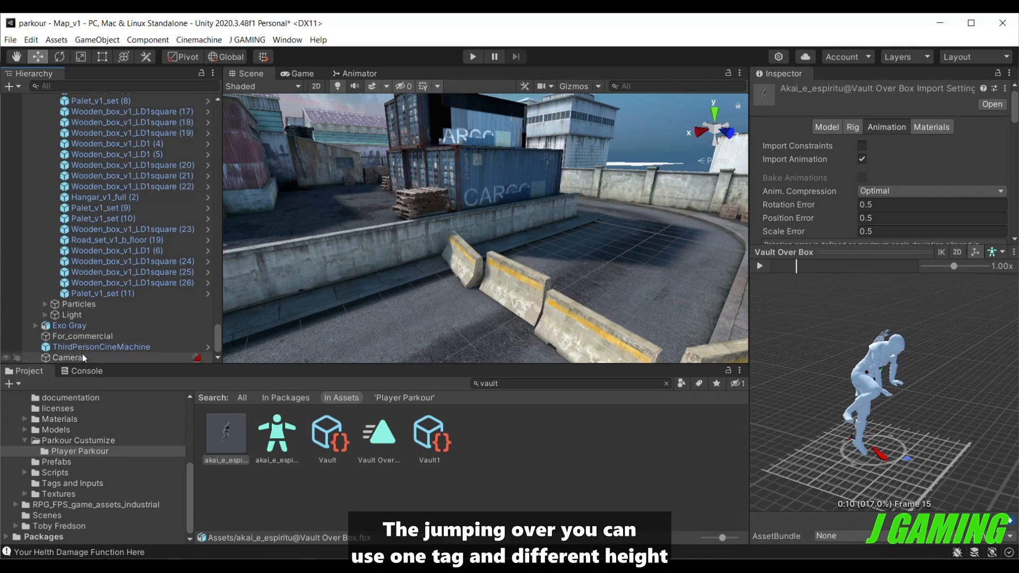
{"action": "left_click", "coordinate": [70, 325]}
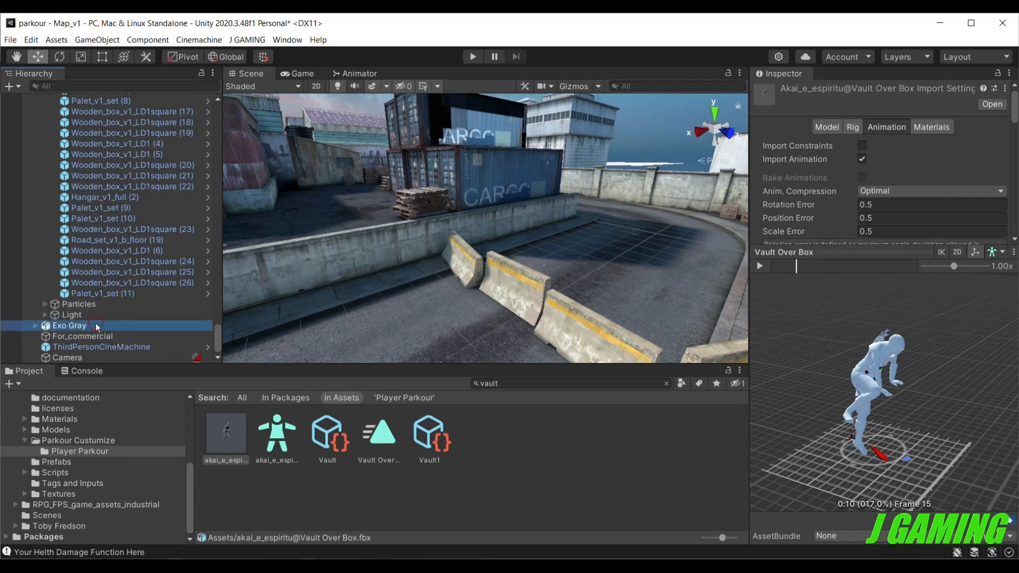
{"action": "scroll", "coordinate": [786, 367], "scroll_direction": "down", "scroll_amount": 20}
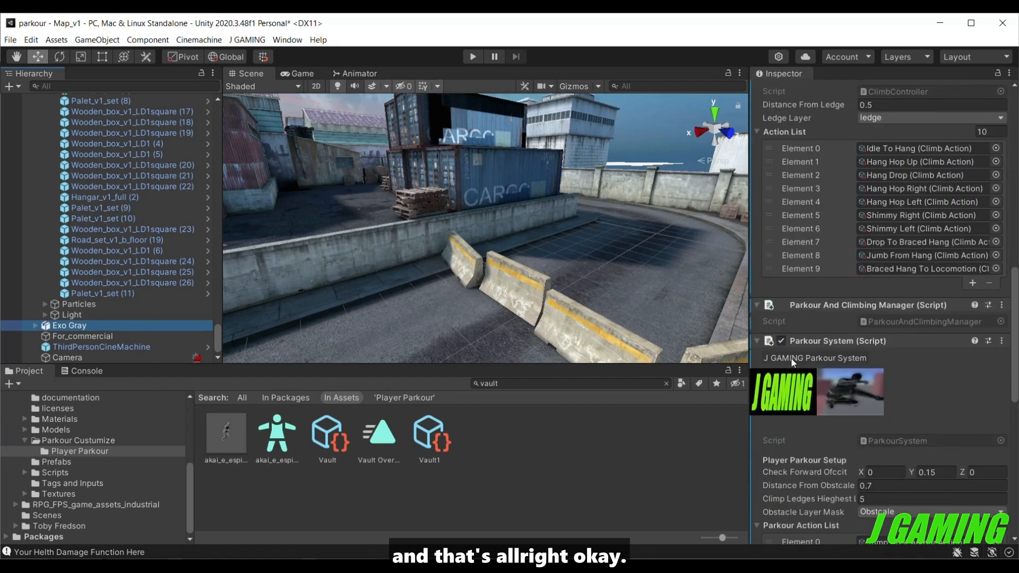
{"action": "scroll", "coordinate": [770, 386], "scroll_direction": "down", "scroll_amount": 2}
{"action": "scroll", "coordinate": [769, 387], "scroll_direction": "up", "scroll_amount": 10}
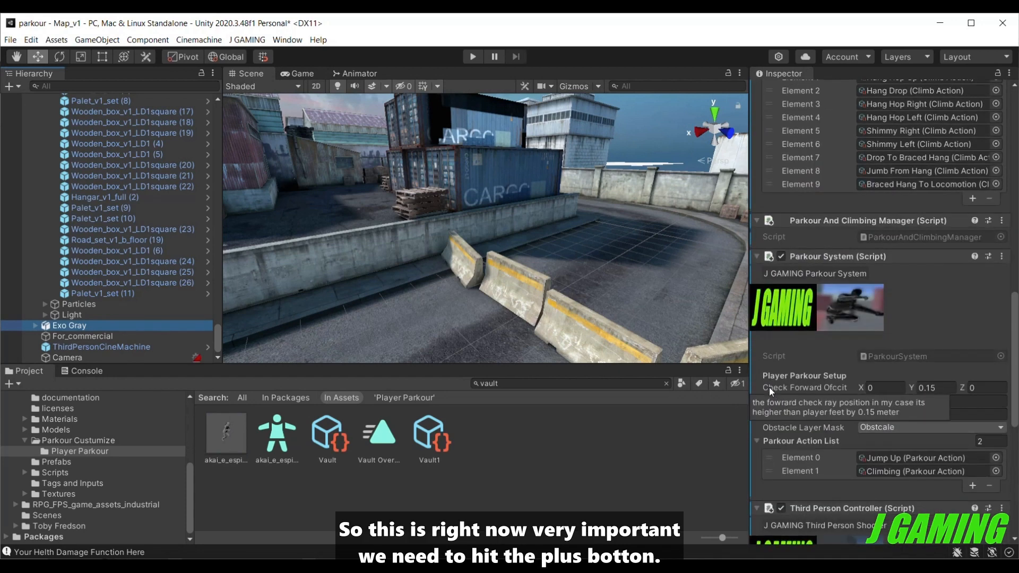
{"action": "left_click", "coordinate": [972, 486]}
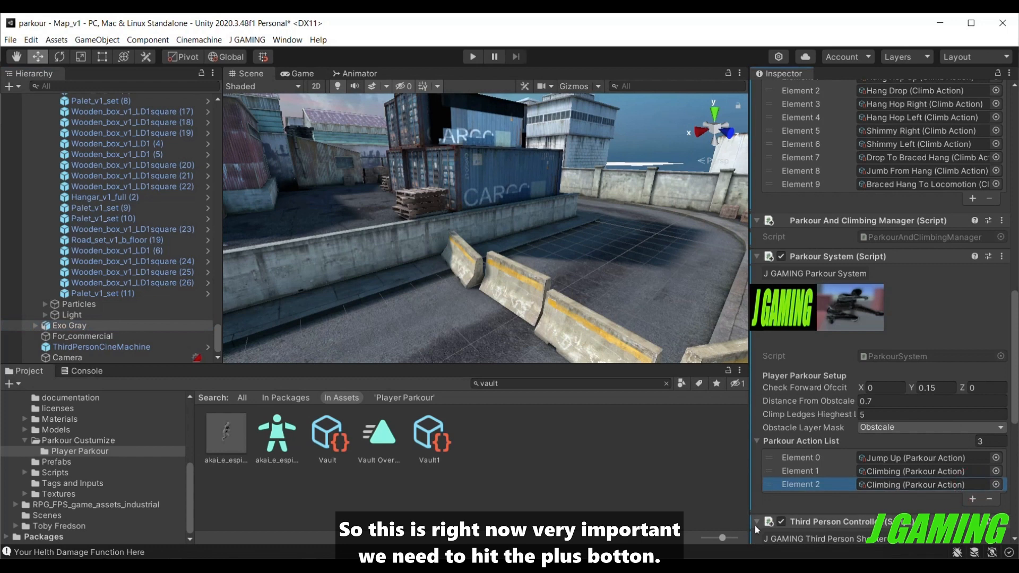
{"action": "left_click_drag", "start_coordinate": [435, 437], "coordinate": [874, 490]}
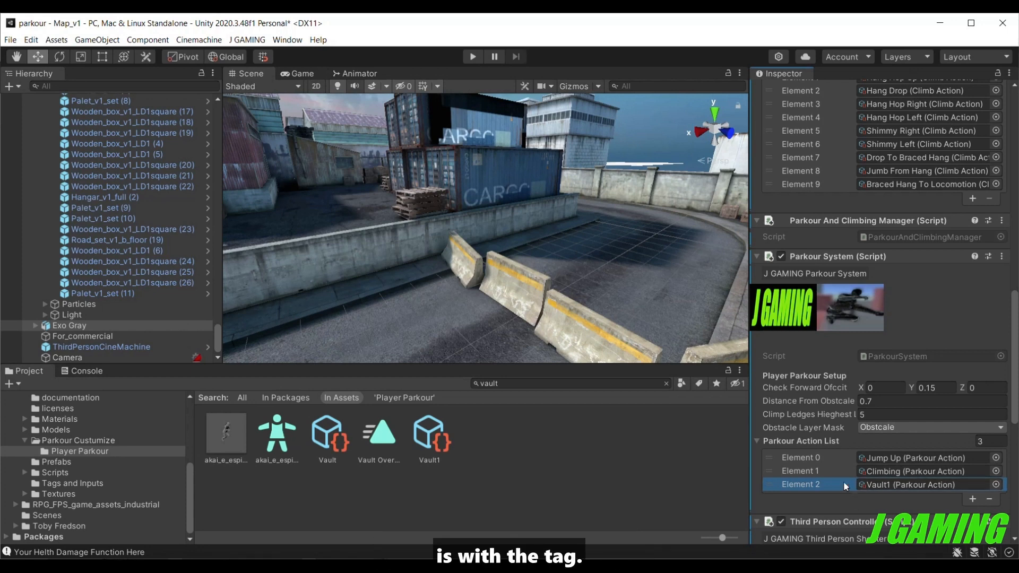
{"action": "left_click_drag", "start_coordinate": [842, 485], "coordinate": [839, 458]}
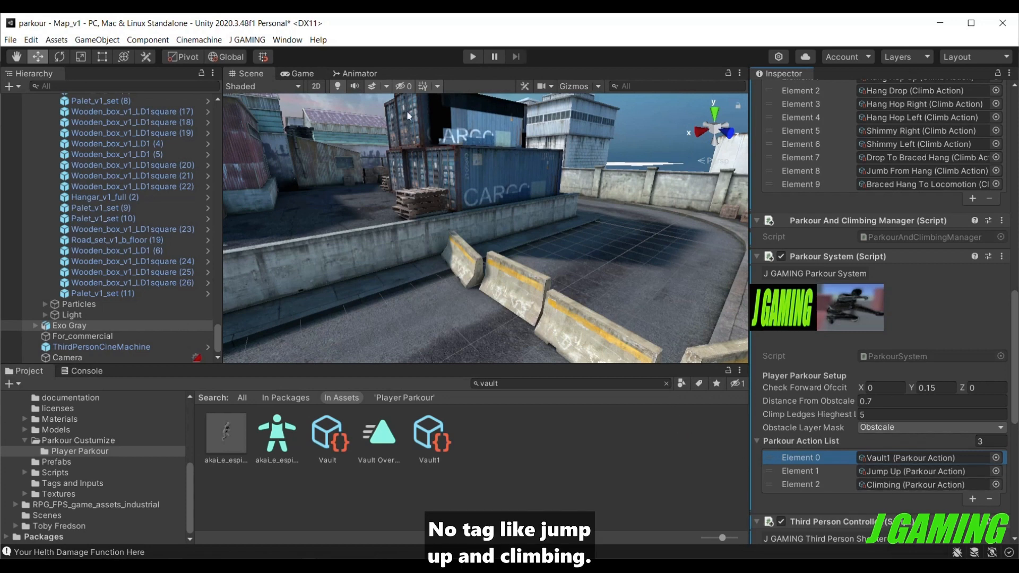
Start play mode and test the vault by running Exo Gray over the concrete road blocks.
{"action": "left_click", "coordinate": [473, 57]}
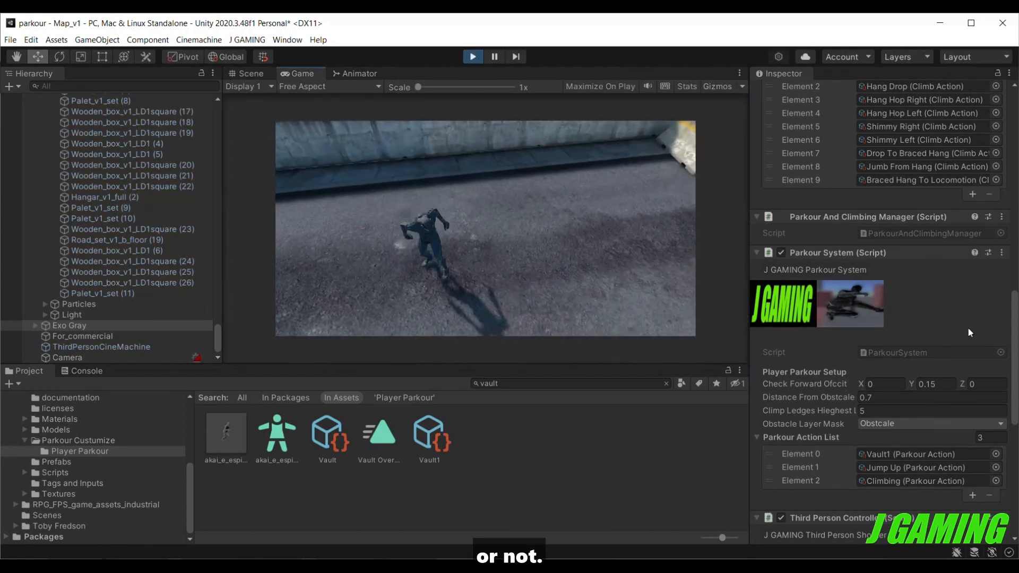
{"action": "key", "text": "w"}
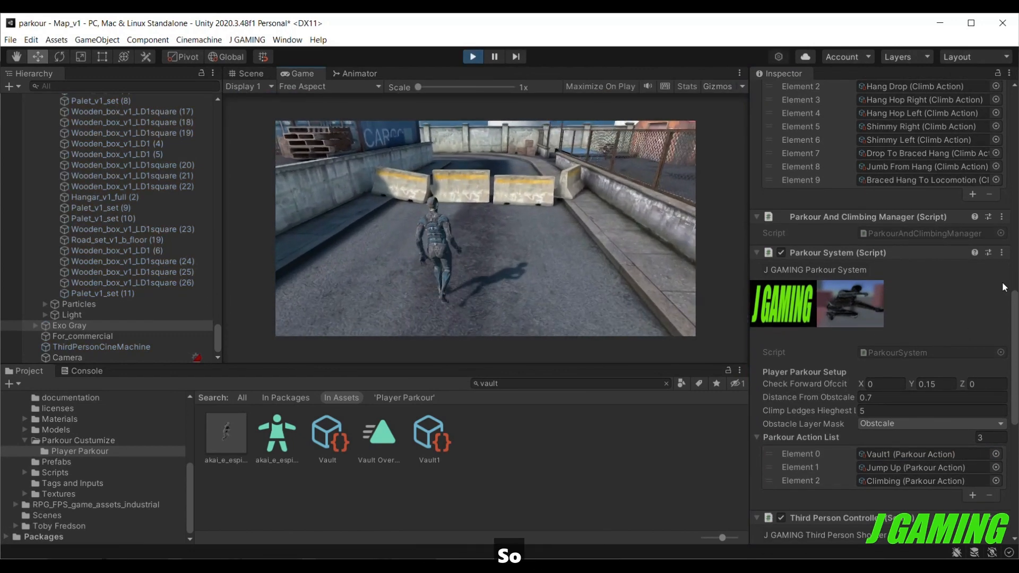
{"action": "key", "text": "w"}
{"action": "key", "text": "w"}
{"action": "key", "text": "space"}
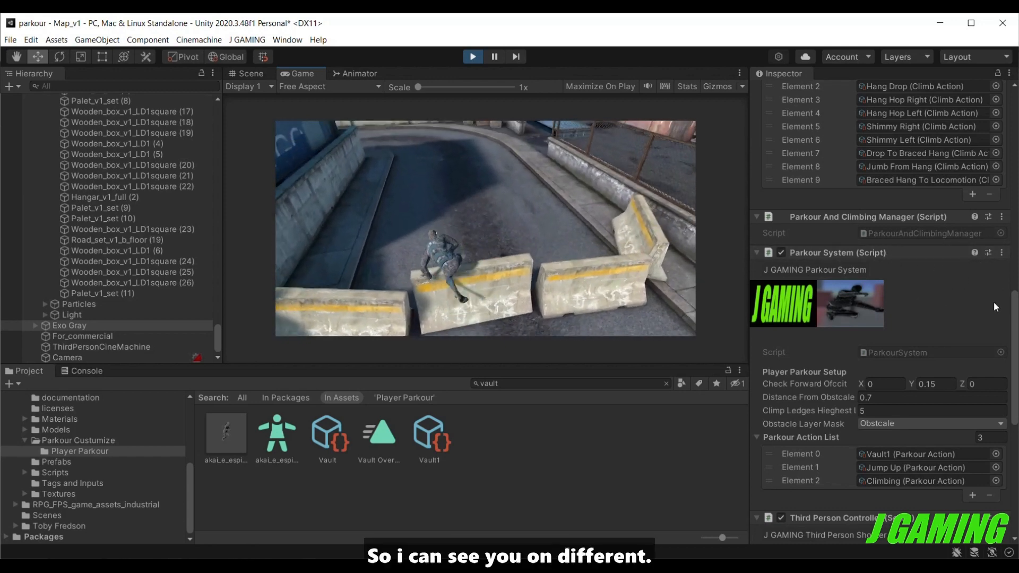
{"action": "key", "text": "a"}
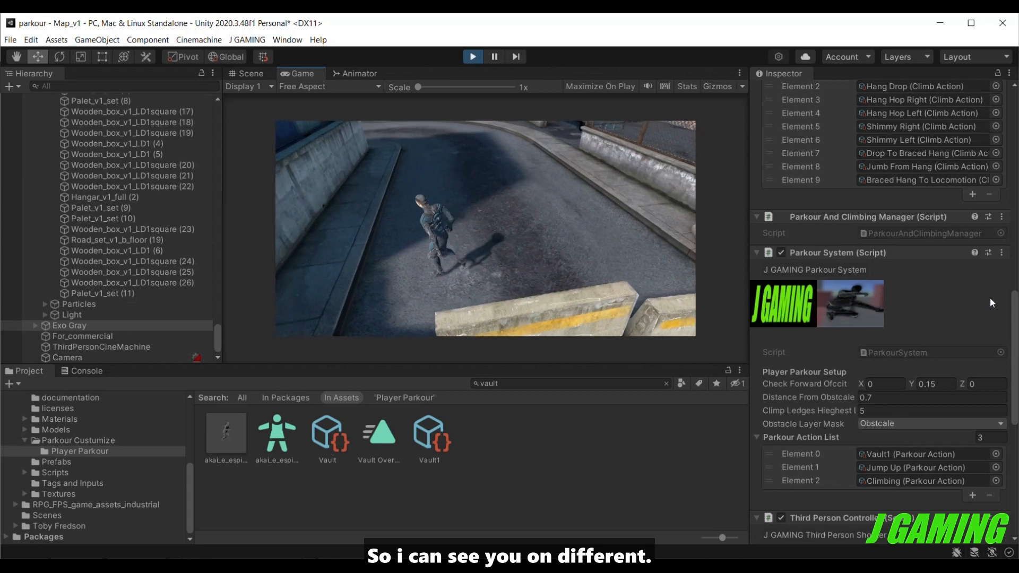
Run Exo Gray back and forth over the concrete road blocks, testing the vault from several directions and on differently placed blocks.
{"action": "key", "text": "s"}
{"action": "key", "text": "space"}
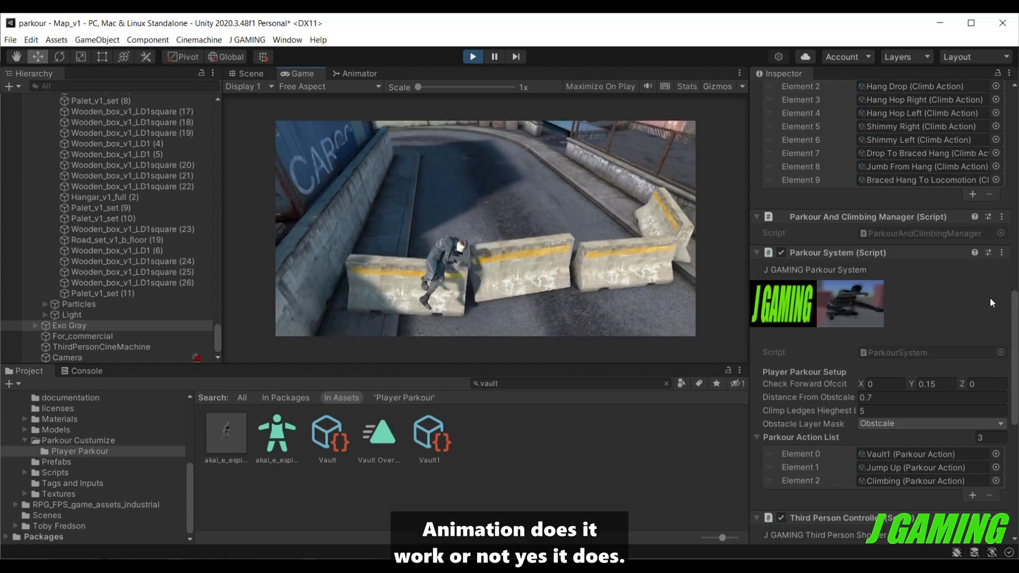
{"action": "key", "text": "d"}
{"action": "key", "text": "w"}
{"action": "key", "text": "space"}
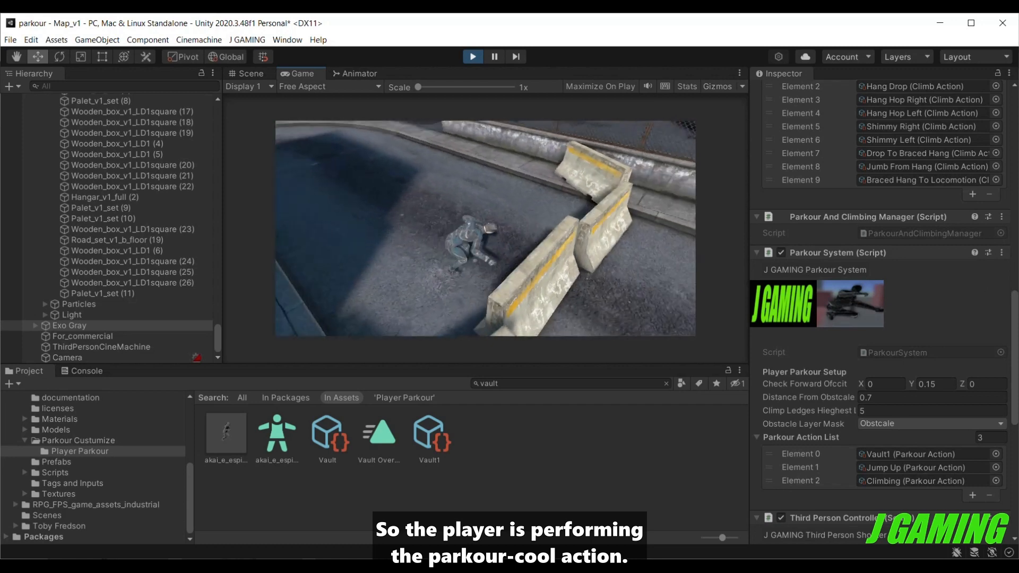
{"action": "key", "text": "w"}
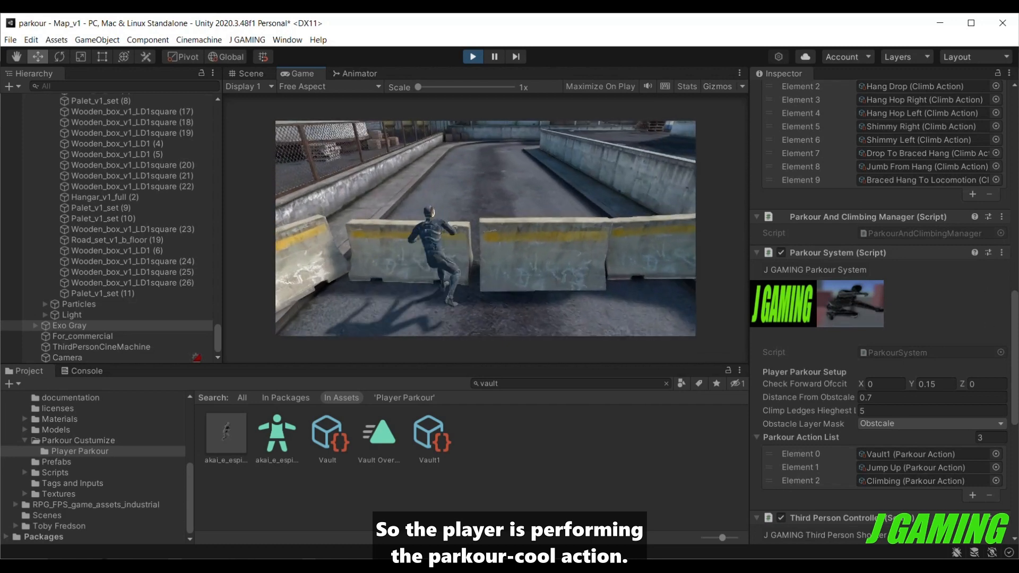
{"action": "key", "text": "space"}
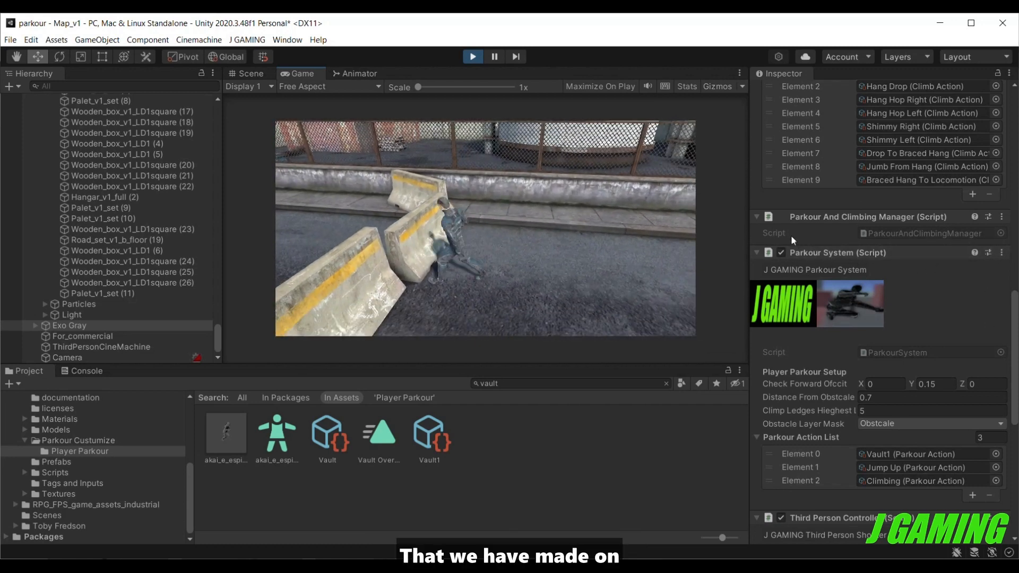
{"action": "key", "text": "space"}
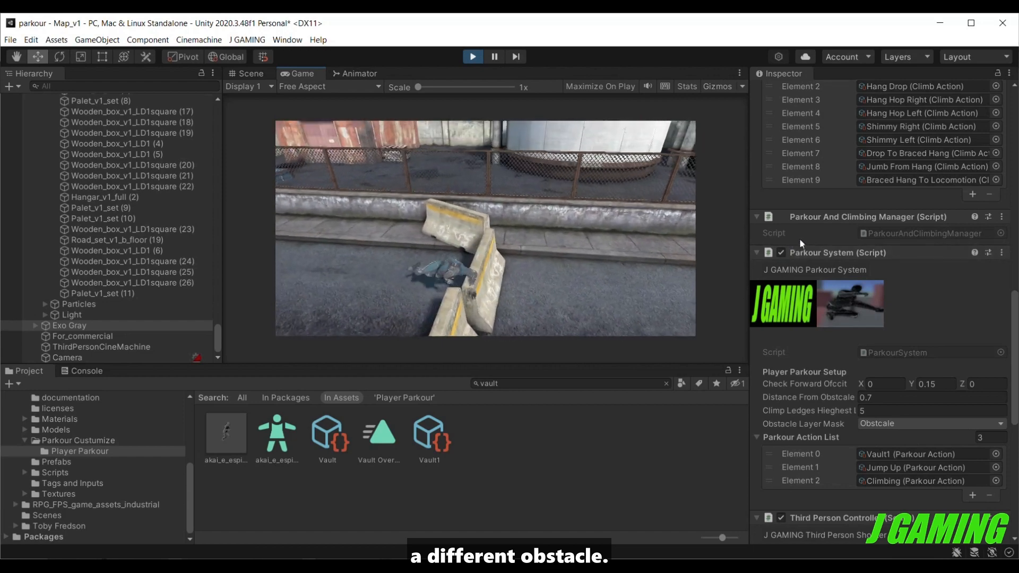
{"action": "key", "text": "w"}
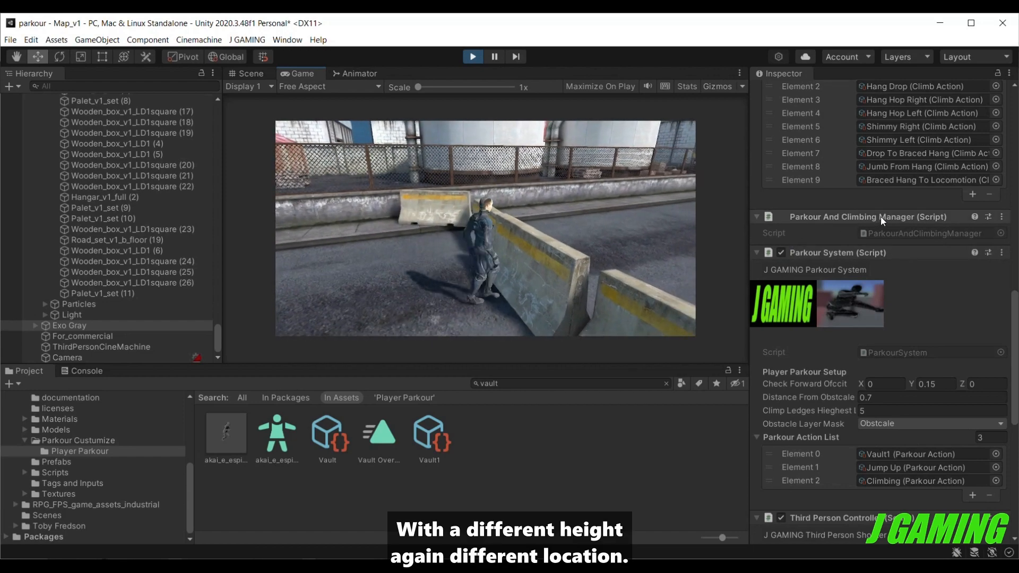
{"action": "key", "text": "space"}
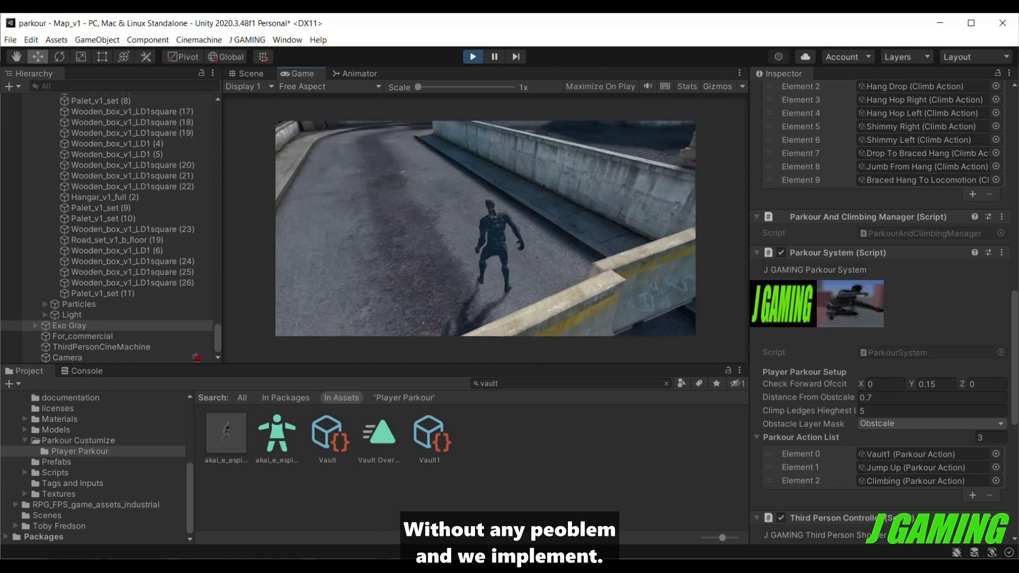
Test the parkour action on the long concrete wall beside the wooden pallets, and exit play mode.
{"action": "key", "text": "w"}
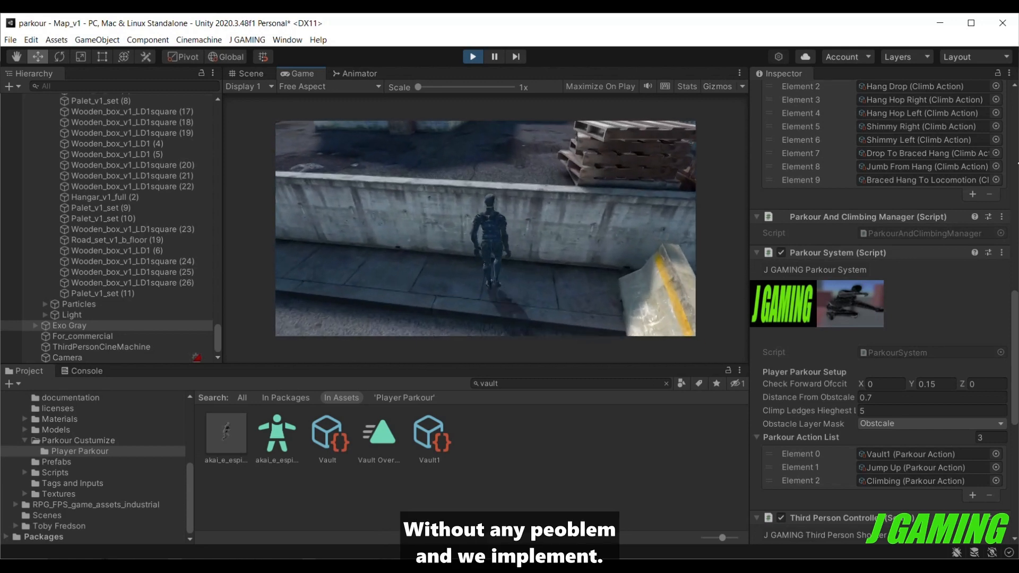
{"action": "key", "text": "space"}
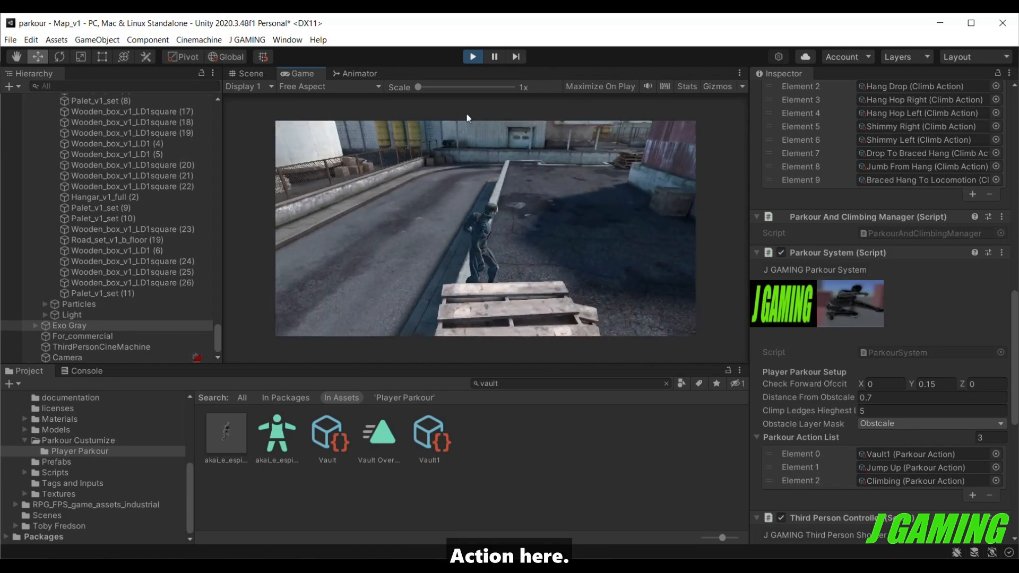
{"action": "left_click", "coordinate": [470, 56]}
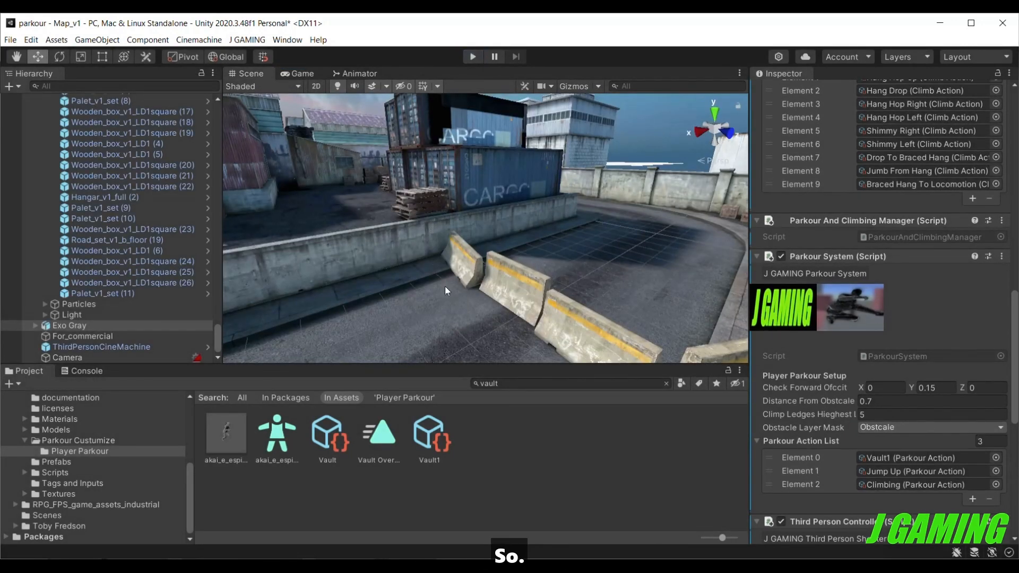
Add a fourth slot to Exo Gray's Parkour Action List.
{"action": "scroll", "coordinate": [445, 286], "scroll_direction": "down", "scroll_amount": 6}
{"action": "scroll", "coordinate": [445, 286], "scroll_direction": "up", "scroll_amount": 3}
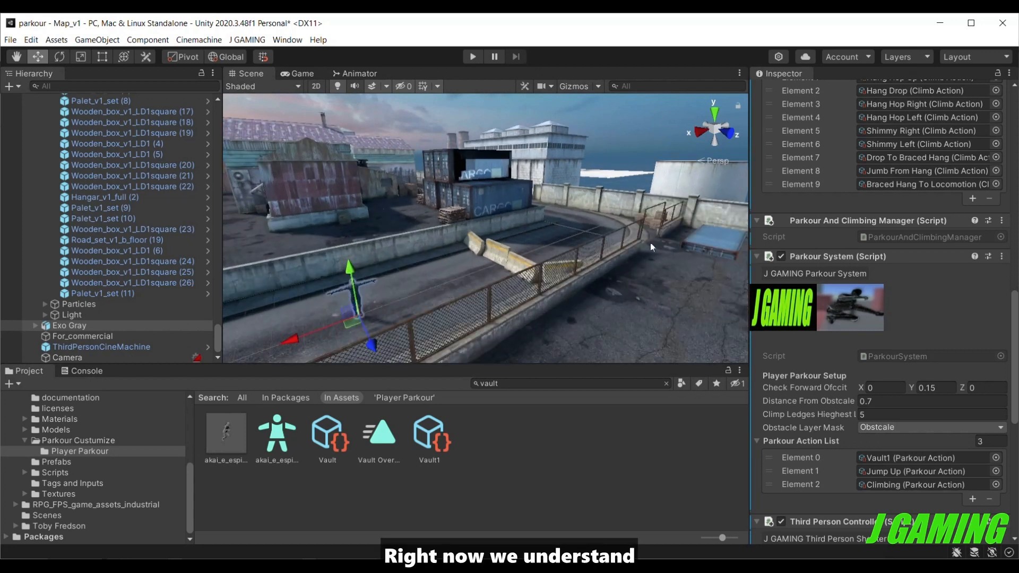
{"action": "left_click", "coordinate": [974, 499]}
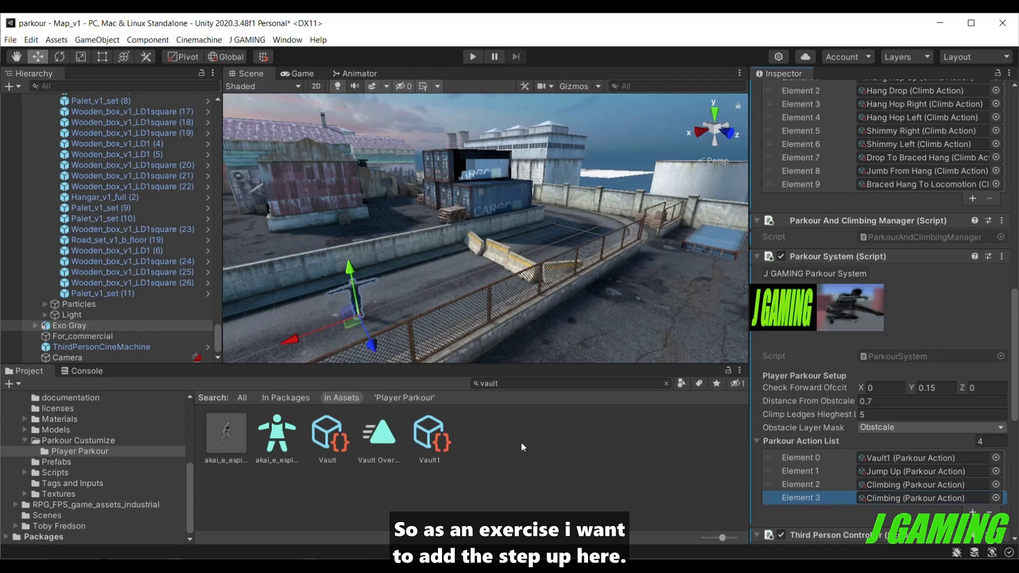
{"action": "left_click", "coordinate": [529, 383]}
{"action": "type", "text": "se"}
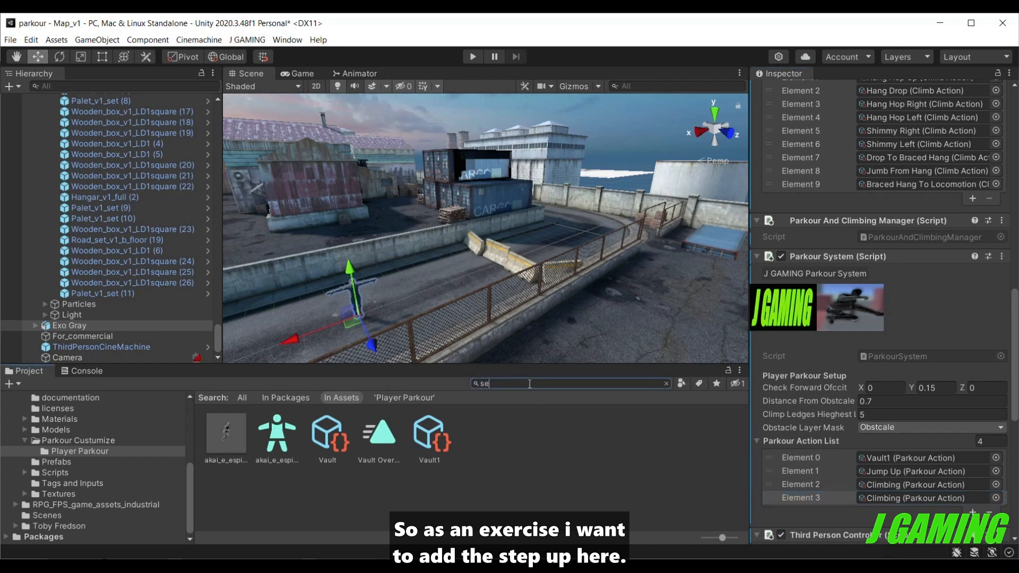
{"action": "type", "text": "tup"}
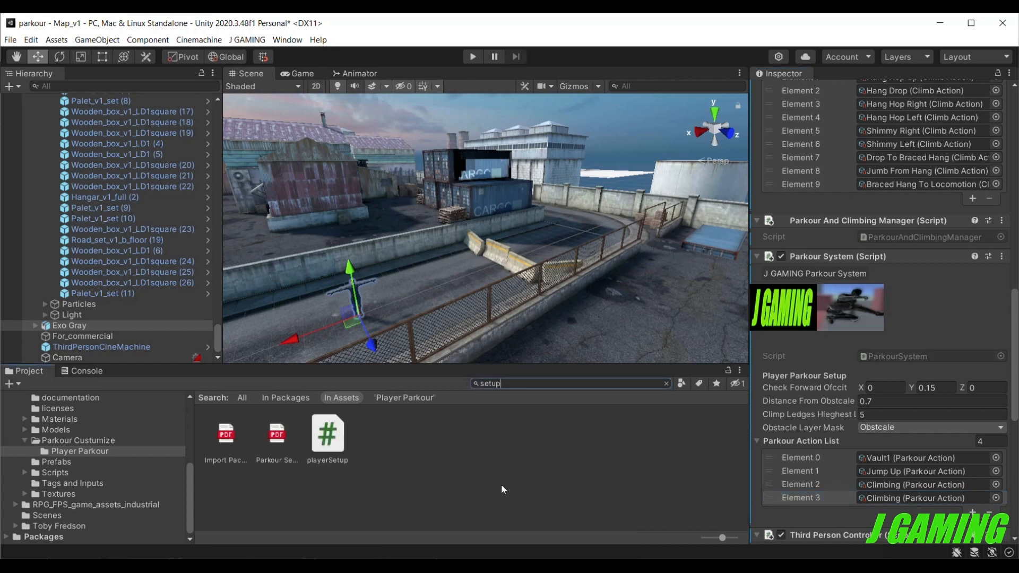
{"action": "key", "text": "BackSpace"}
{"action": "key", "text": "BackSpace"}
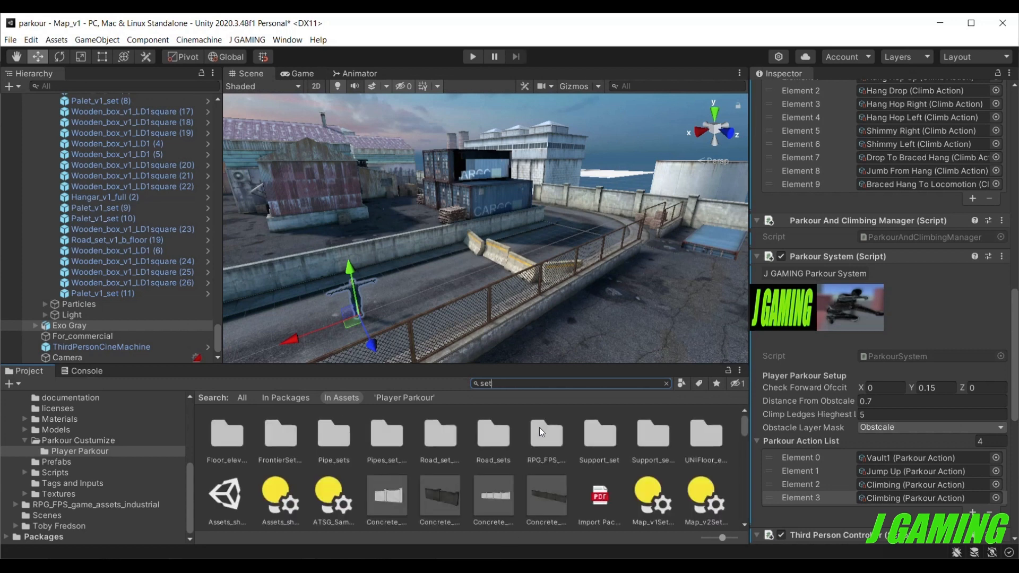
{"action": "type", "text": "up"}
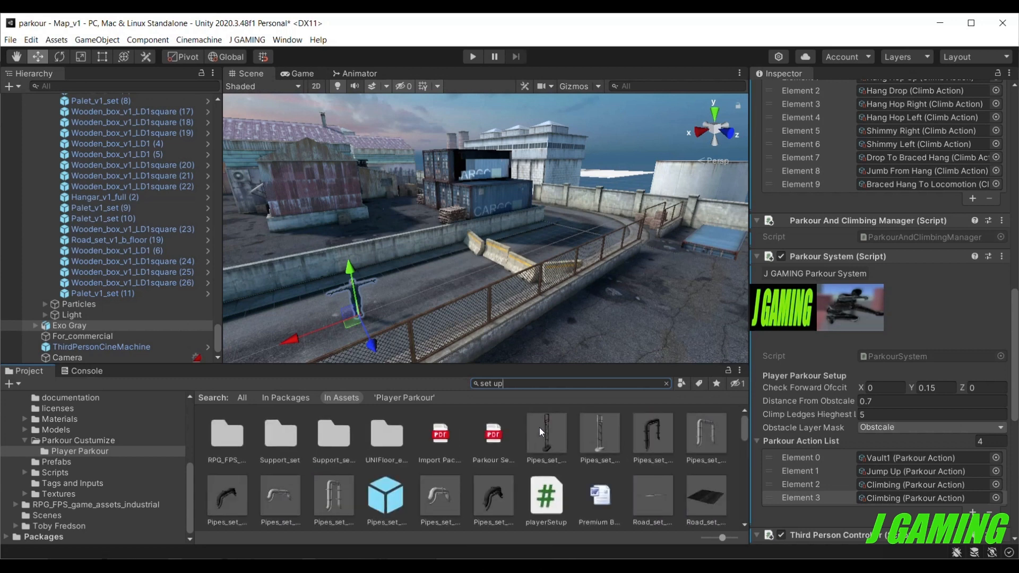
{"action": "key", "text": "BackSpace"}
{"action": "key", "text": "BackSpace"}
{"action": "key", "text": "BackSpace"}
{"action": "key", "text": "BackSpace"}
{"action": "key", "text": "BackSpace"}
{"action": "key", "text": "BackSpace"}
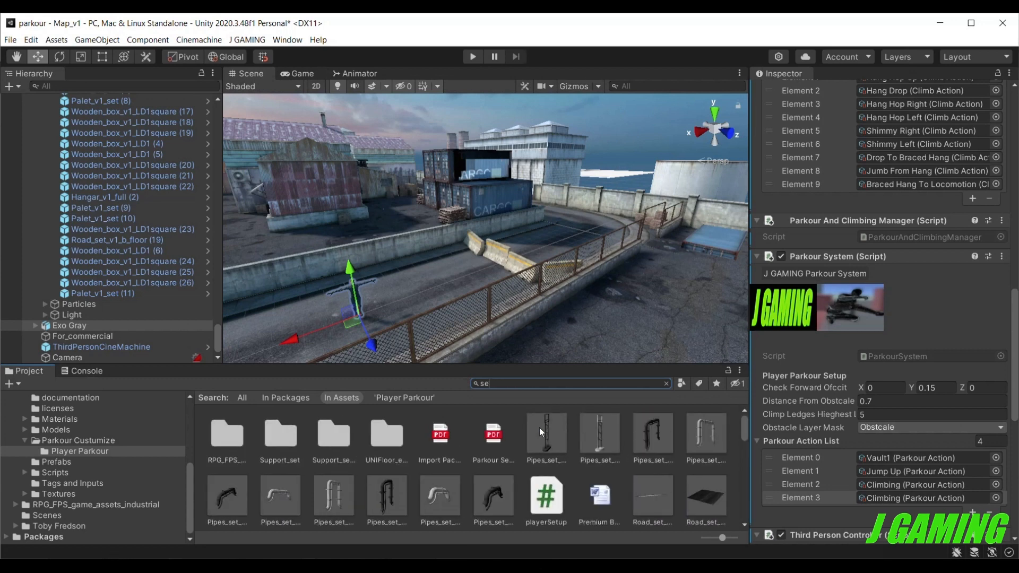
Search the project assets for "step" and assign the StepUp parkour action to the new fourth slot of the Parkour Action List.
{"action": "type", "text": "step"}
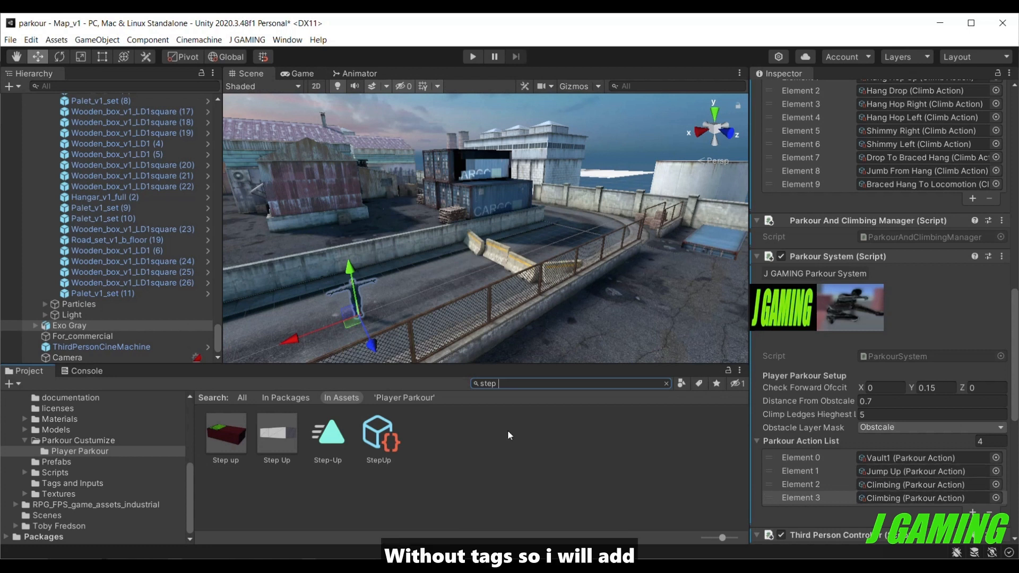
{"action": "left_click_drag", "start_coordinate": [379, 434], "coordinate": [771, 497]}
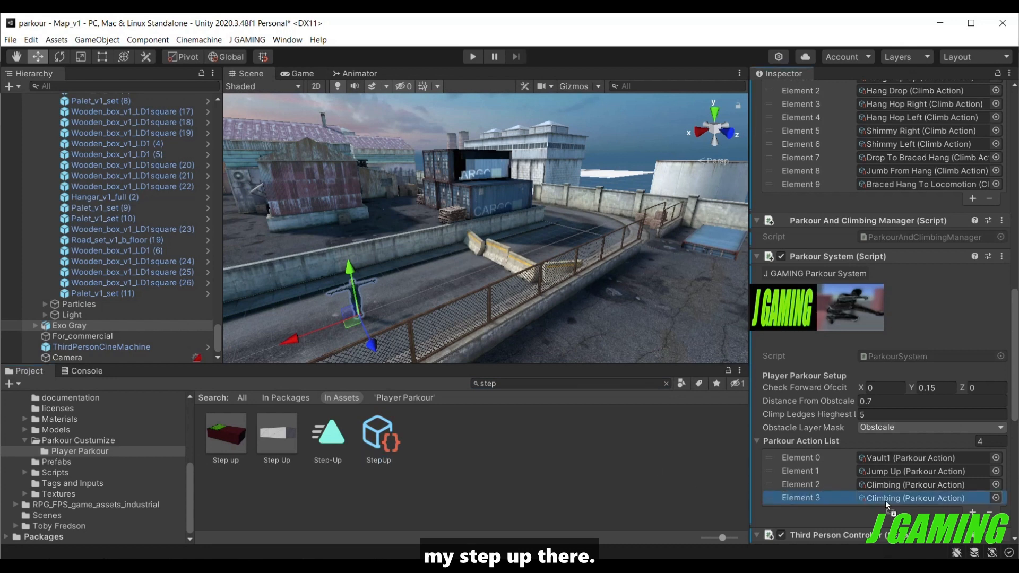
{"action": "left_click_drag", "start_coordinate": [886, 502], "coordinate": [885, 498]}
Check StepUp's height range and obstacle tag, and move it to second place in Exo Gray's Parkour Action List, above Jump Up.
{"action": "left_click", "coordinate": [376, 436]}
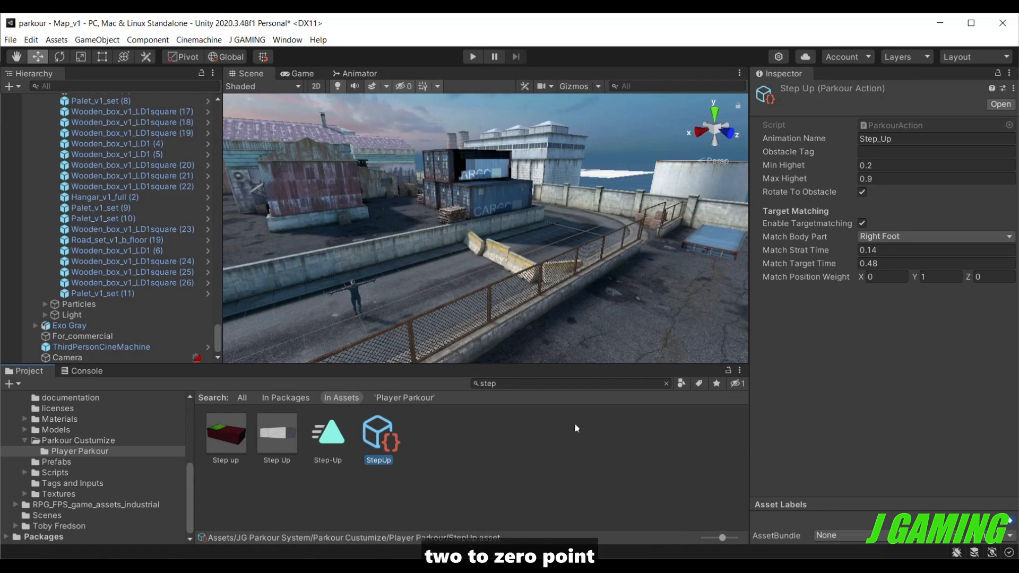
{"action": "left_click", "coordinate": [94, 327]}
{"action": "scroll", "coordinate": [796, 430], "scroll_direction": "down", "scroll_amount": 10}
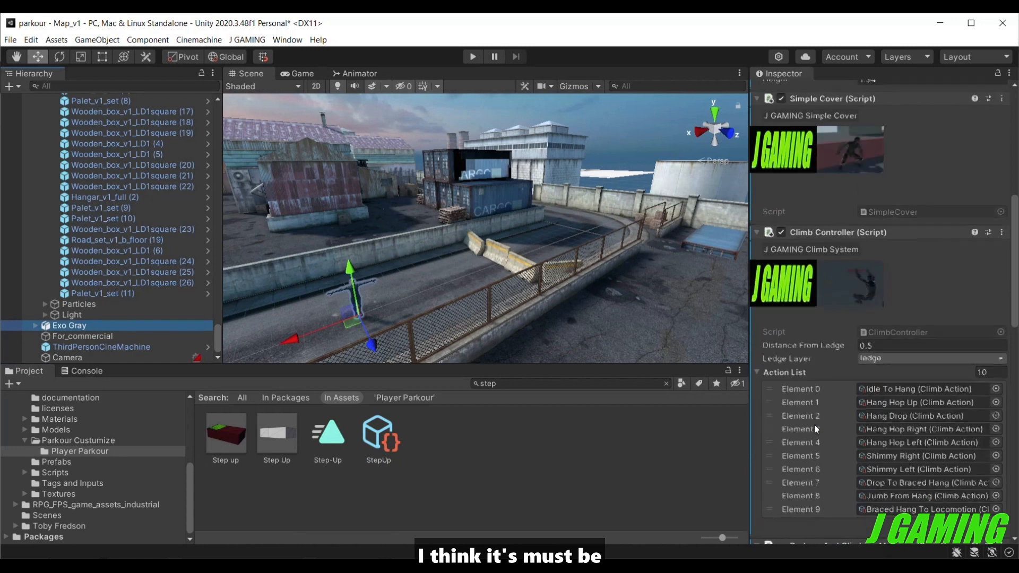
{"action": "scroll", "coordinate": [773, 439], "scroll_direction": "down", "scroll_amount": 10}
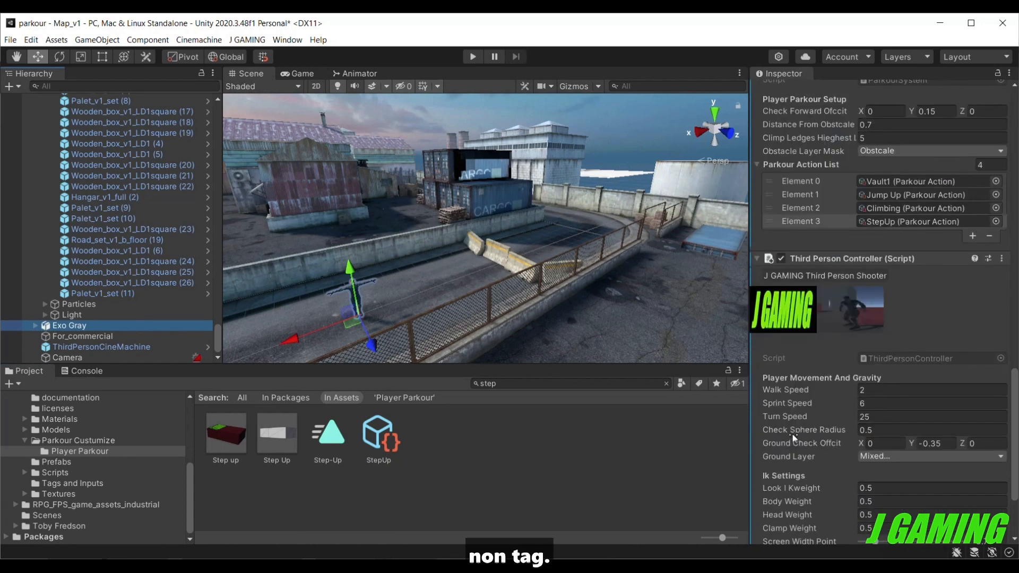
{"action": "left_click_drag", "start_coordinate": [843, 223], "coordinate": [848, 196]}
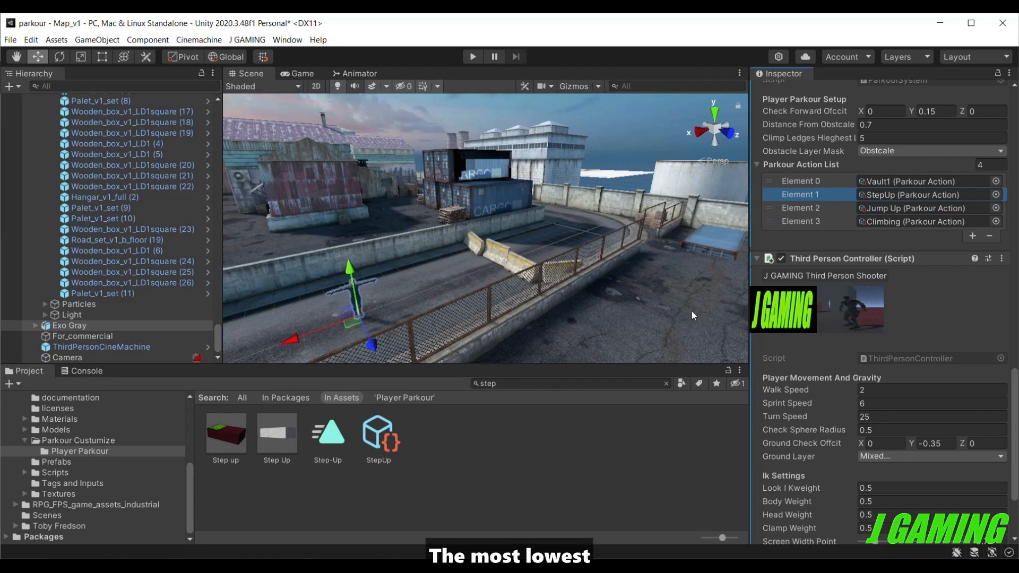
Start play mode and test Exo Gray's jump onto the long concrete wall and the stacked wooden pallets.
{"action": "left_click", "coordinate": [474, 58]}
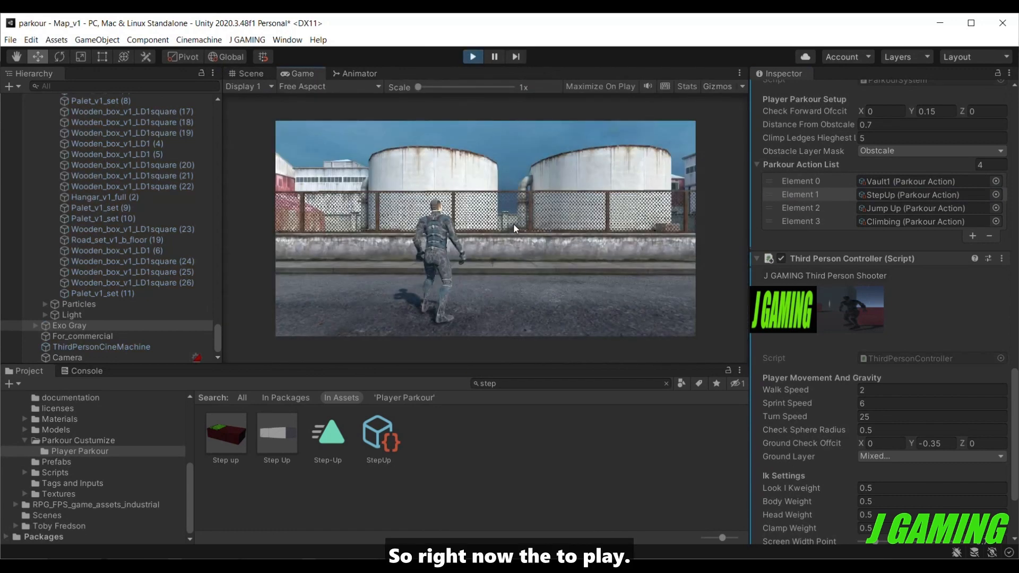
{"action": "key", "text": "w"}
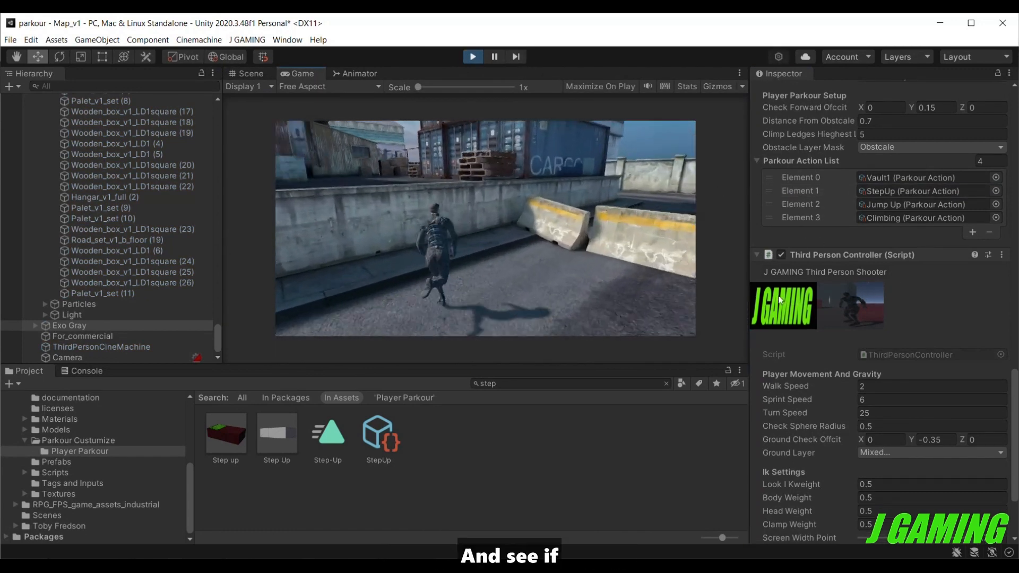
{"action": "key", "text": "space"}
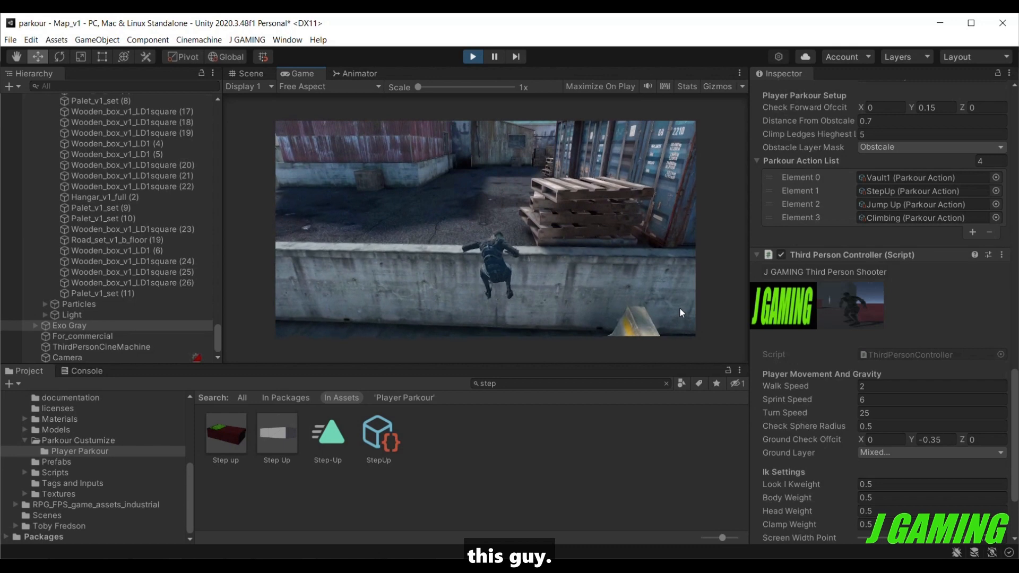
{"action": "key", "text": "w"}
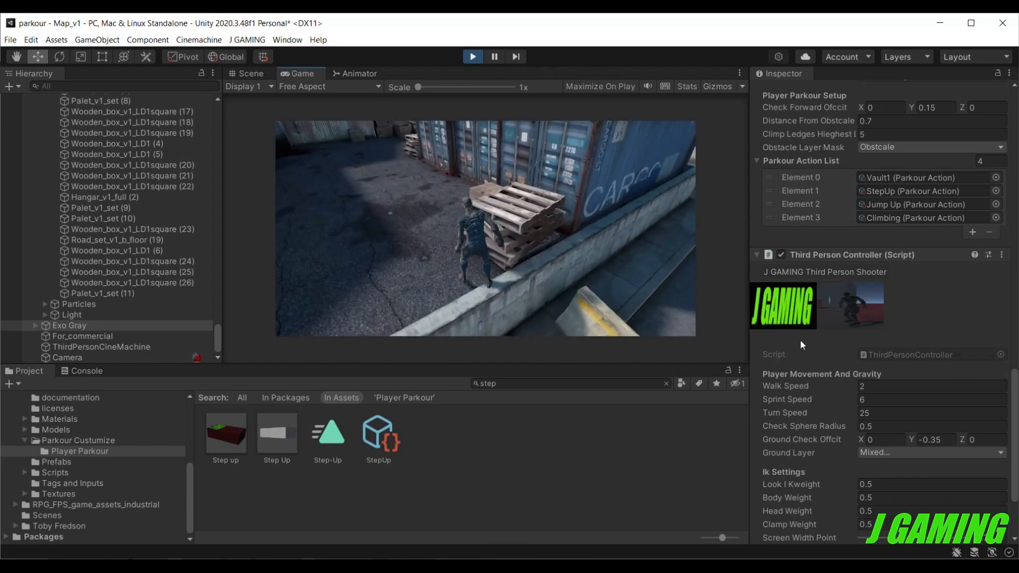
{"action": "key", "text": "space"}
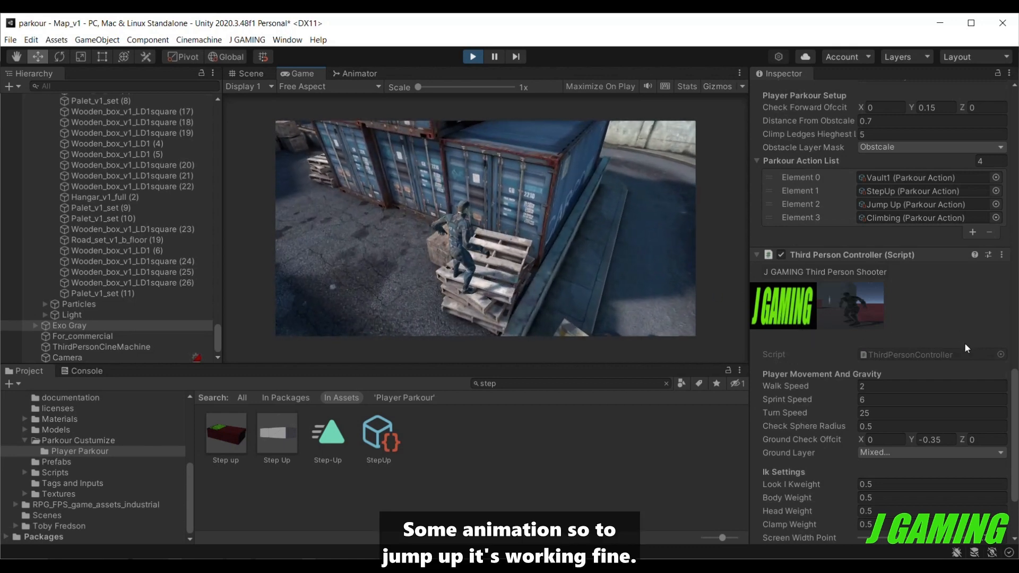
Test climbing from the pallets up the stacked cargo containers, and leap down on the far side.
{"action": "key", "text": "space"}
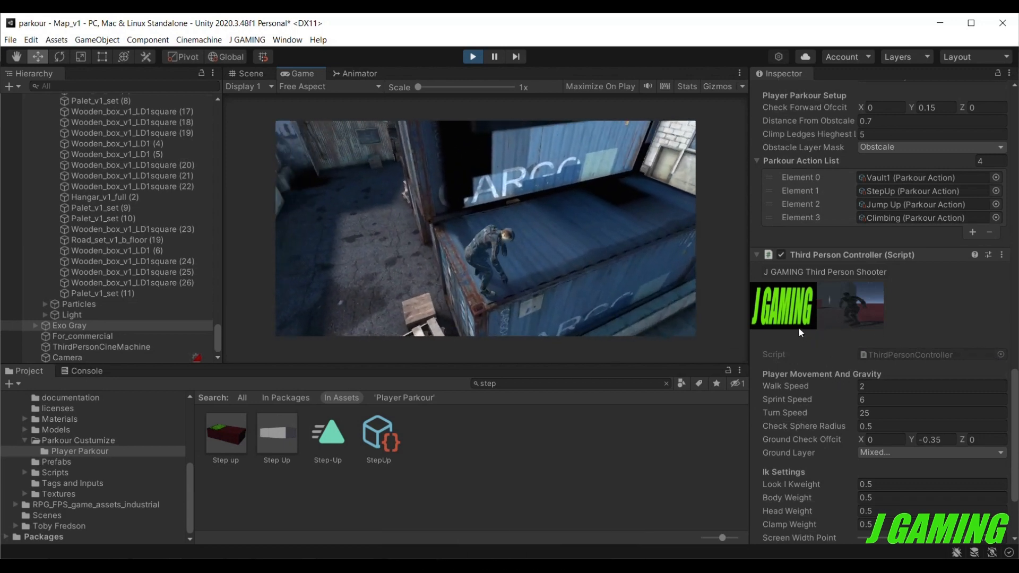
{"action": "key", "text": "w"}
{"action": "key", "text": "space"}
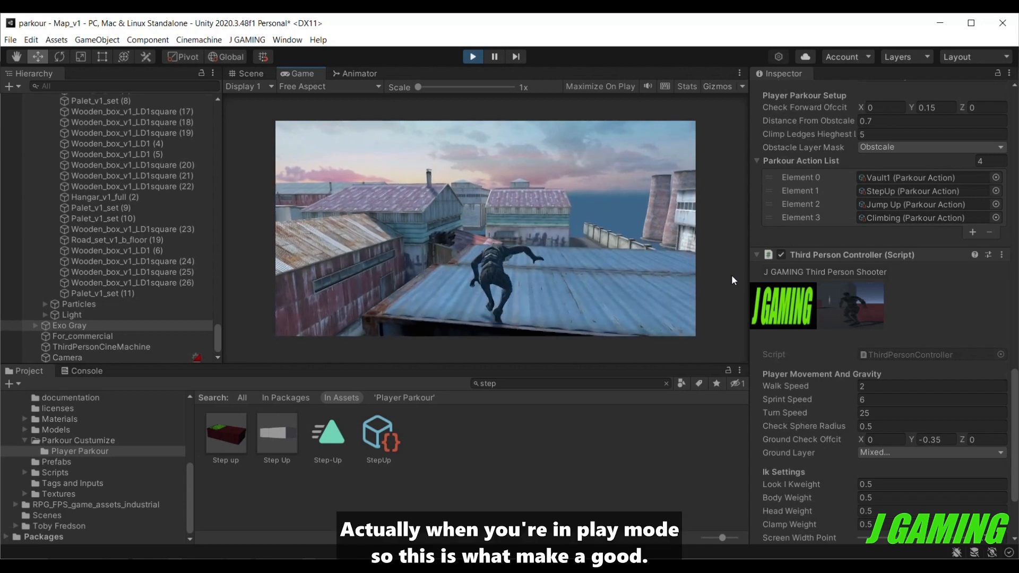
{"action": "key", "text": "w"}
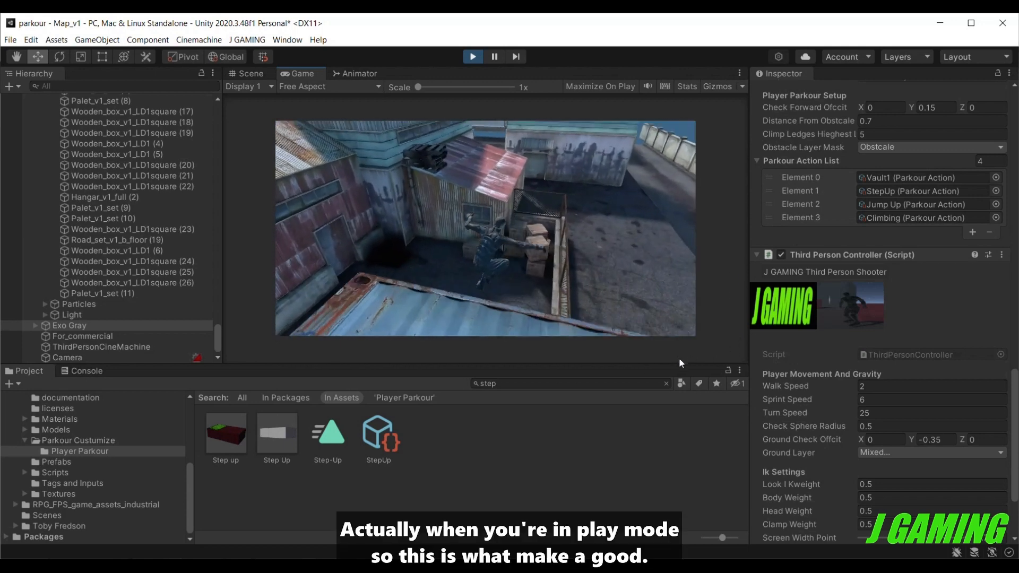
Test the step up onto the wooden box beneath the shed window, and climb from it onto the shed roof.
{"action": "key", "text": "w"}
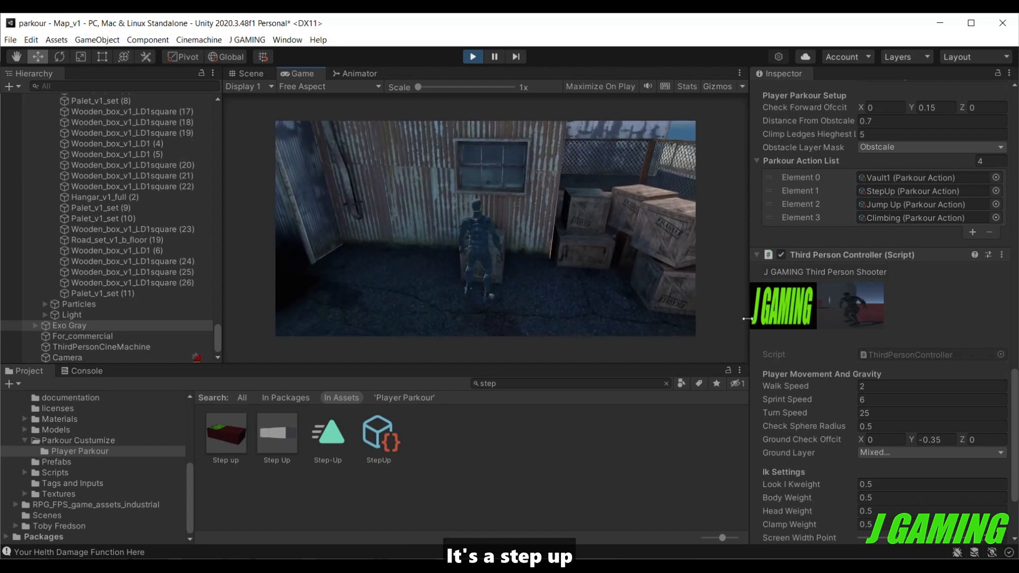
{"action": "key", "text": "space"}
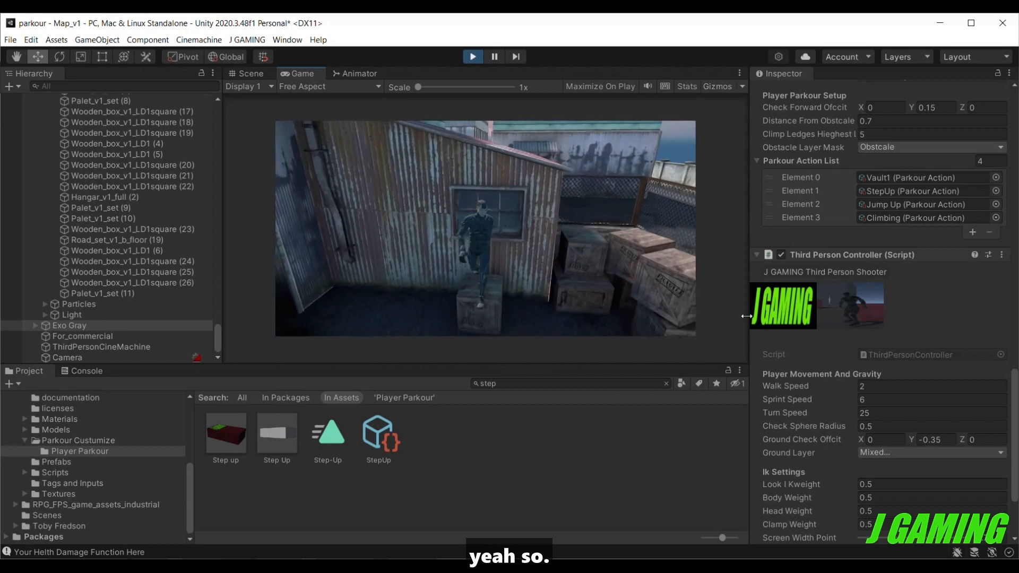
{"action": "key", "text": "s"}
{"action": "key", "text": "w"}
{"action": "key", "text": "space"}
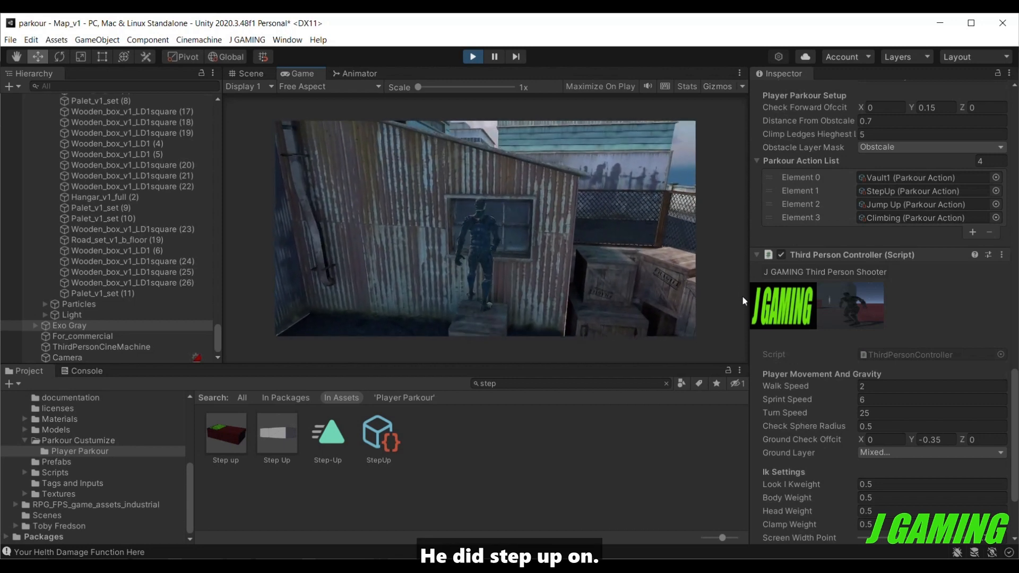
{"action": "key", "text": "space"}
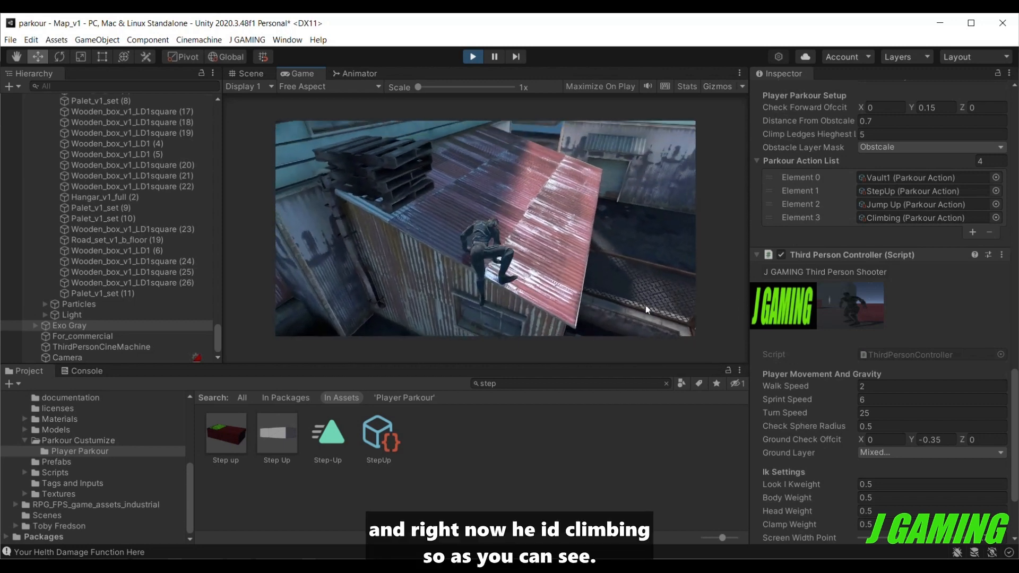
Test climbing from the shed roof over the stacked pallets onto the higher roof, and stop play mode.
{"action": "key", "text": "w"}
{"action": "key", "text": "space"}
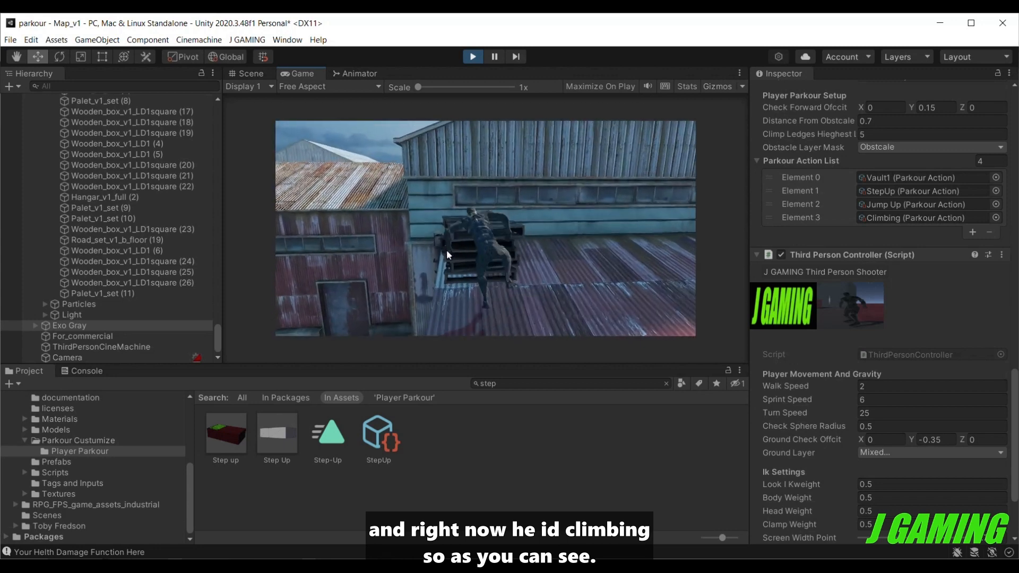
{"action": "key", "text": "w"}
{"action": "key", "text": "space"}
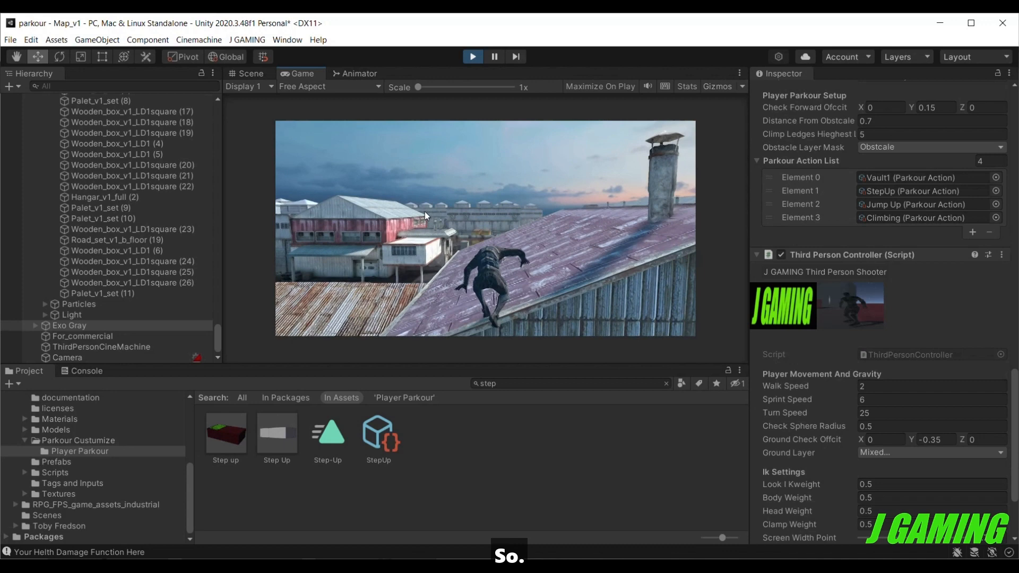
{"action": "left_click", "coordinate": [473, 56]}
Set the tag of the concrete road barrier Road_block_v1 (5) to Jumping over.
{"action": "scroll", "coordinate": [440, 315], "scroll_direction": "up", "scroll_amount": 7}
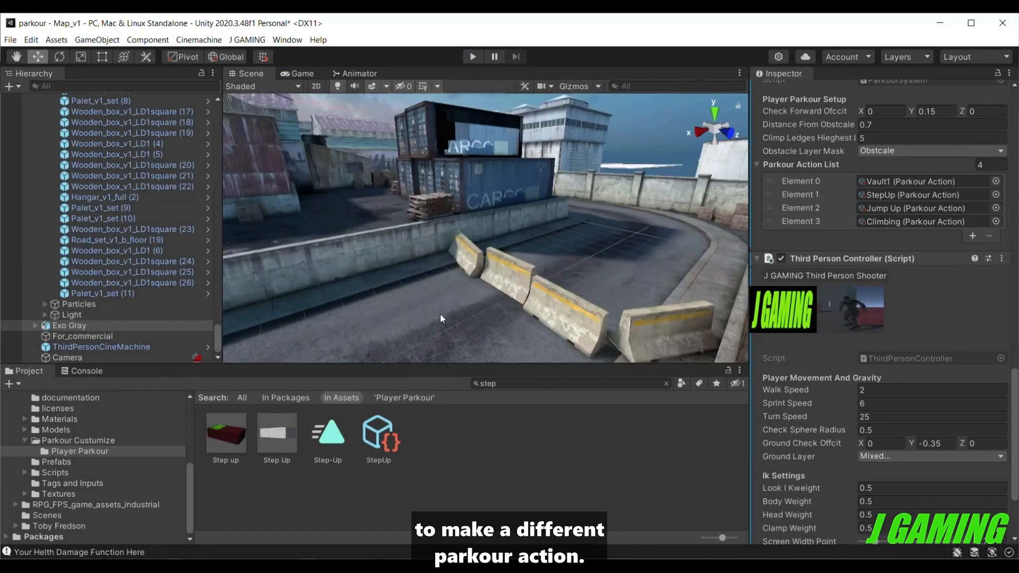
{"action": "left_click", "coordinate": [452, 306]}
{"action": "scroll", "coordinate": [453, 307], "scroll_direction": "down", "scroll_amount": 4}
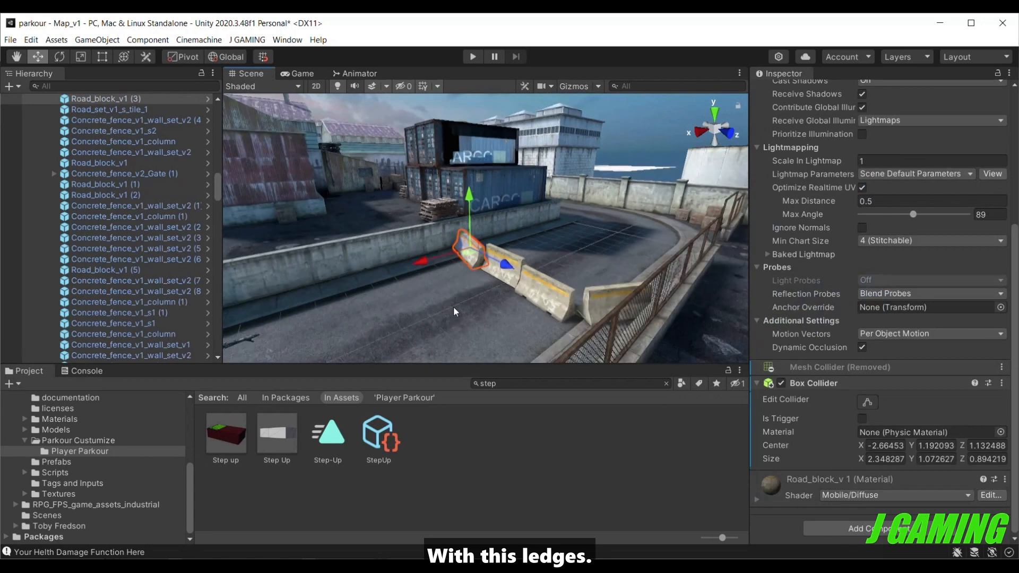
{"action": "left_click", "coordinate": [555, 285]}
{"action": "key", "text": "f"}
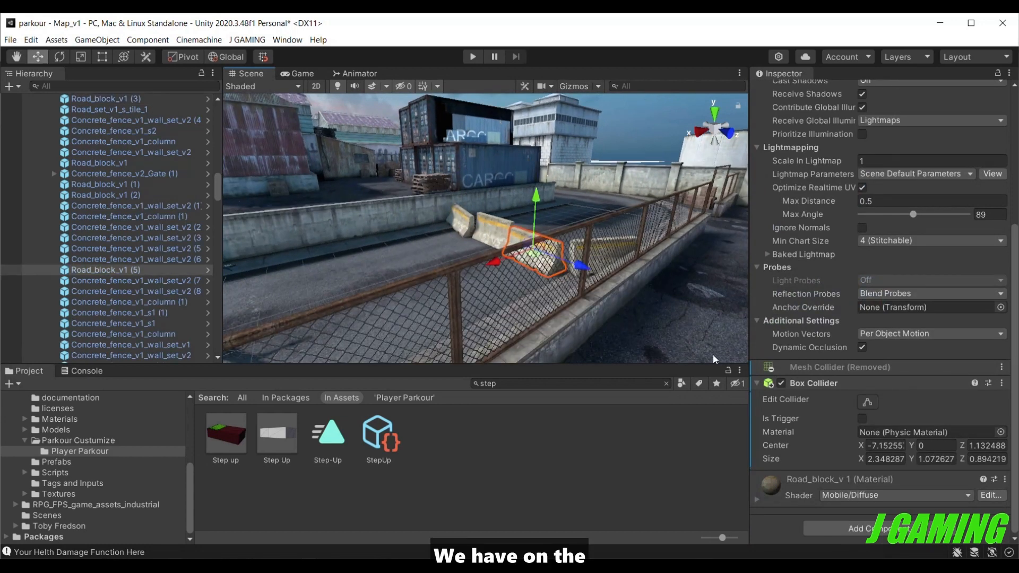
{"action": "scroll", "coordinate": [807, 341], "scroll_direction": "up", "scroll_amount": 5}
{"action": "left_click", "coordinate": [825, 106]}
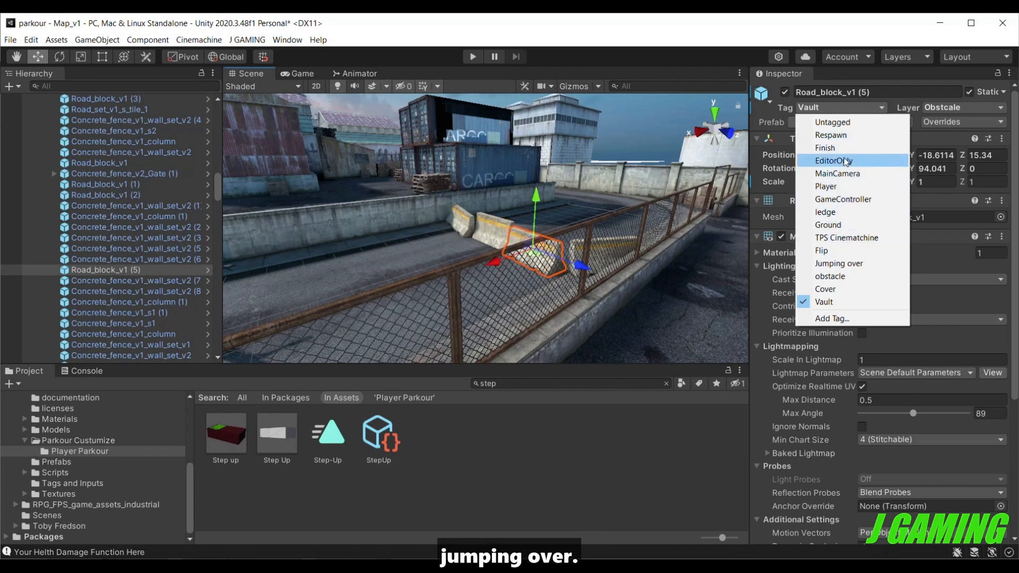
{"action": "left_click", "coordinate": [817, 265]}
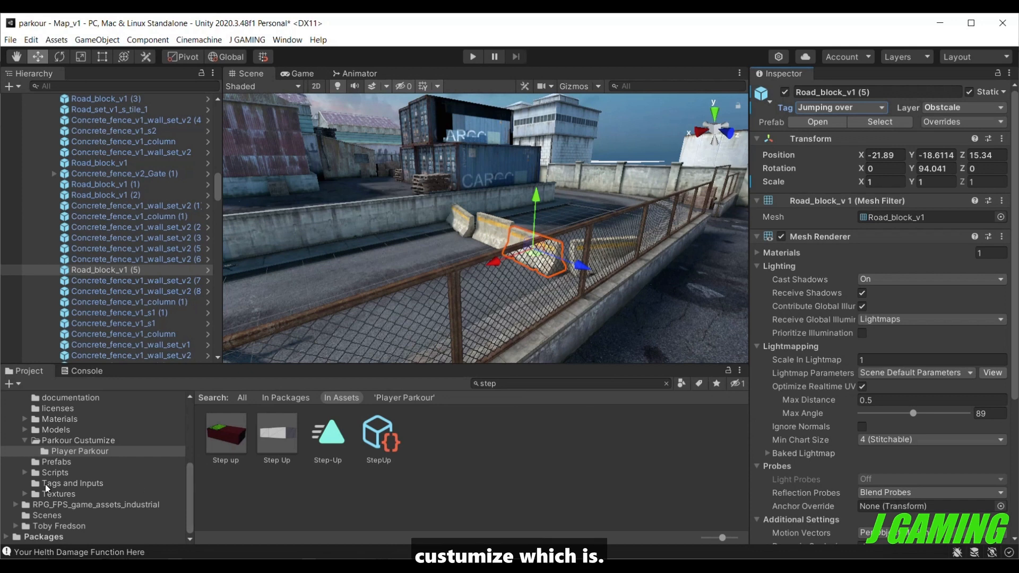
In the Player Parkour folder, change the Jumping Over action's obstacle tag to "Jumping over" with a lowercase o.
{"action": "scroll", "coordinate": [45, 484], "scroll_direction": "up", "scroll_amount": 3}
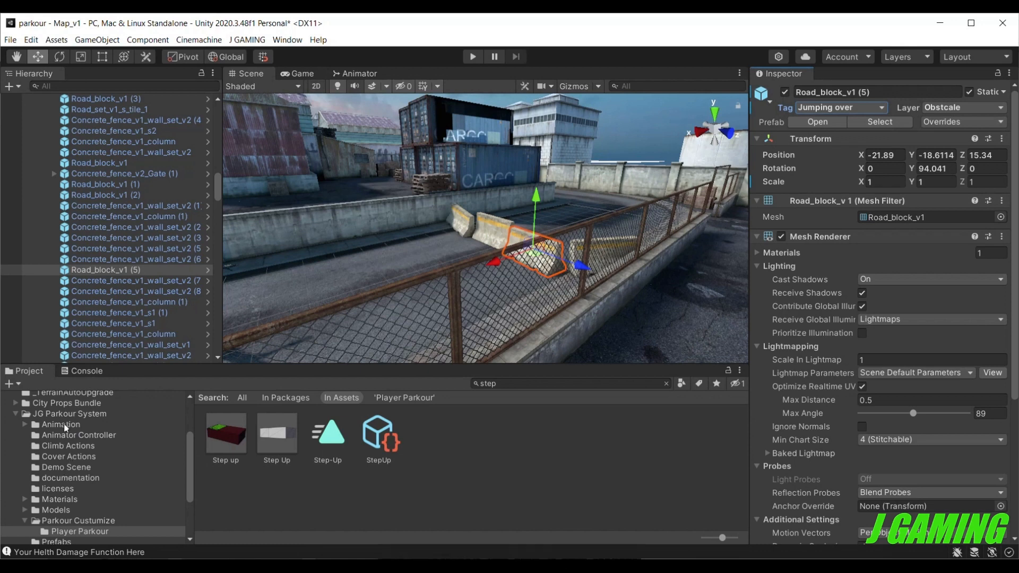
{"action": "left_click", "coordinate": [62, 411]}
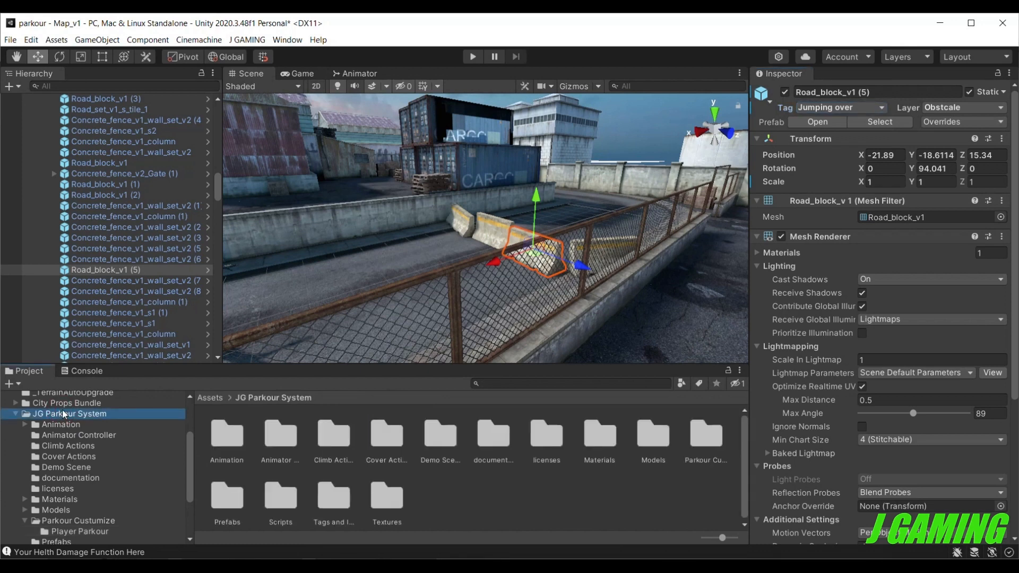
{"action": "scroll", "coordinate": [52, 420], "scroll_direction": "down", "scroll_amount": 3}
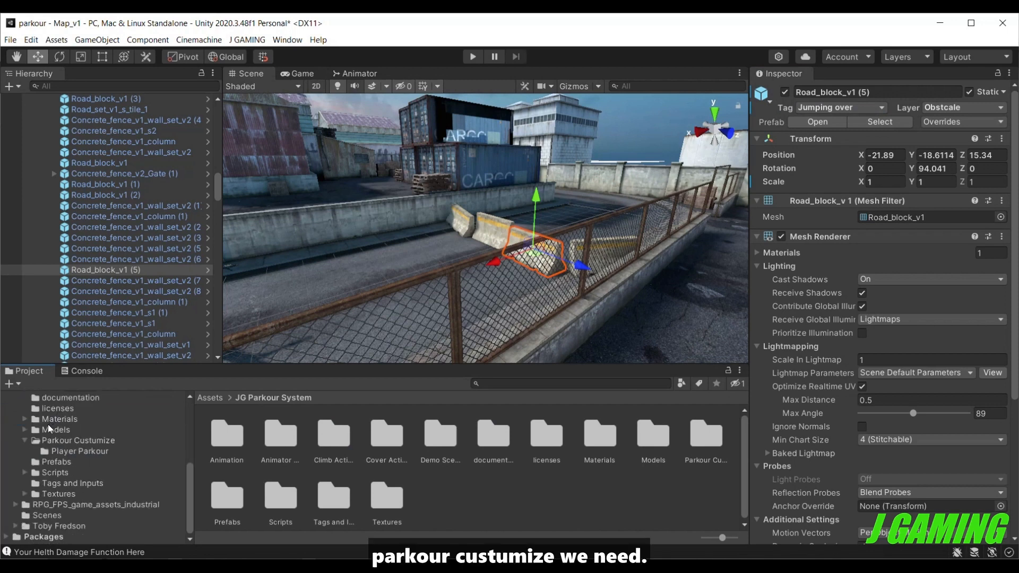
{"action": "left_click", "coordinate": [77, 452]}
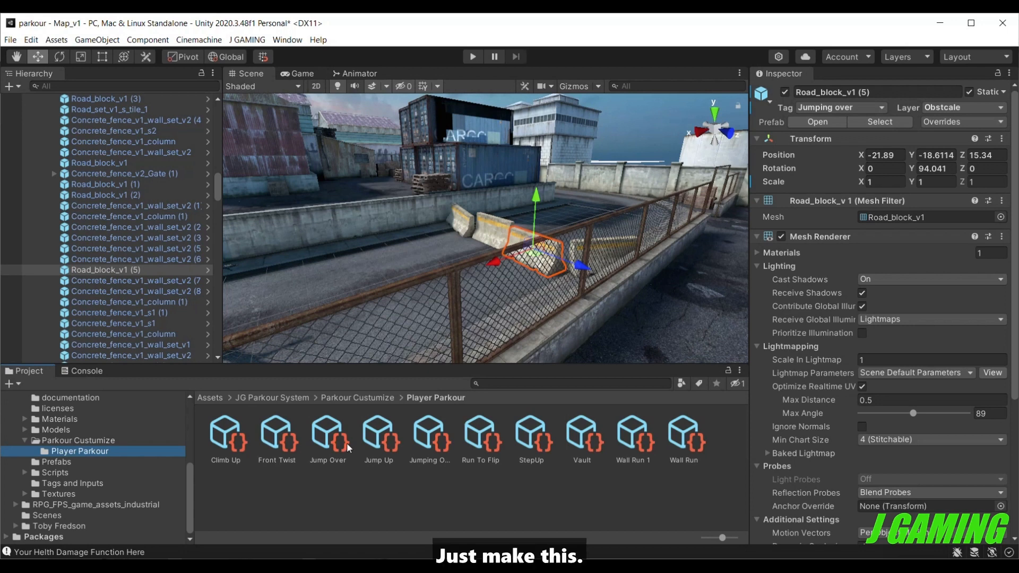
{"action": "scroll", "coordinate": [855, 373], "scroll_direction": "down", "scroll_amount": 5}
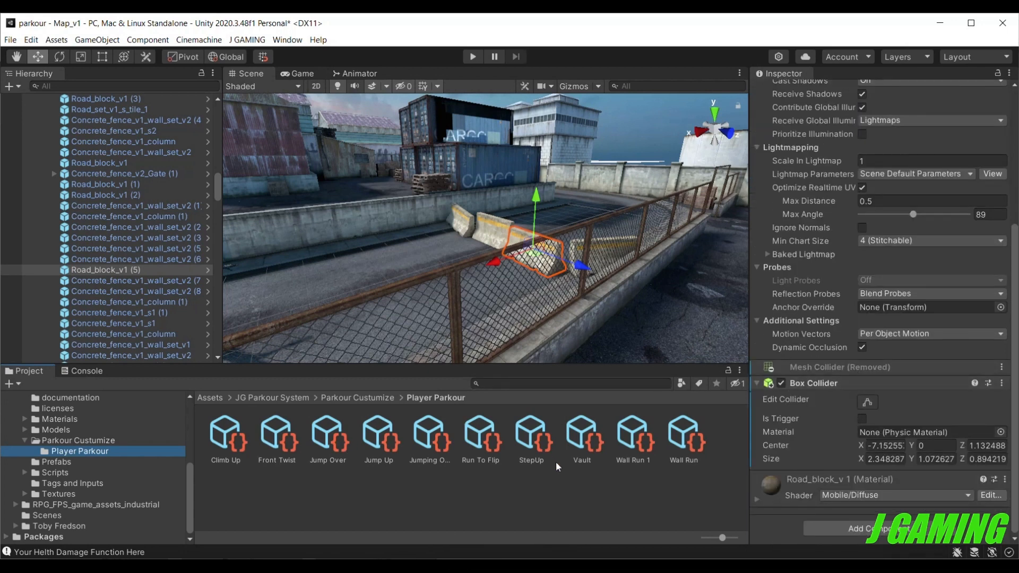
{"action": "left_click", "coordinate": [444, 433]}
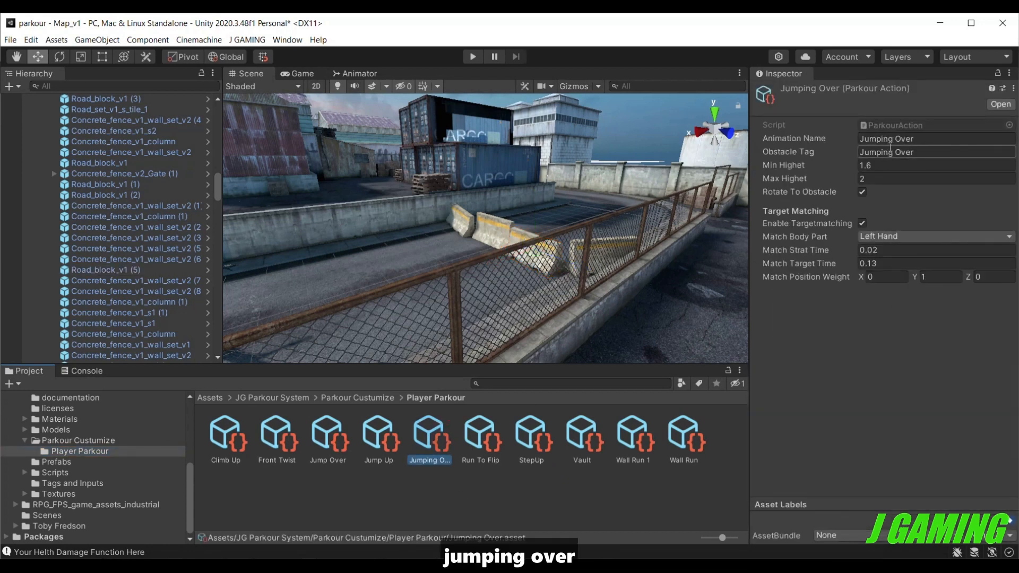
{"action": "left_click", "coordinate": [902, 155]}
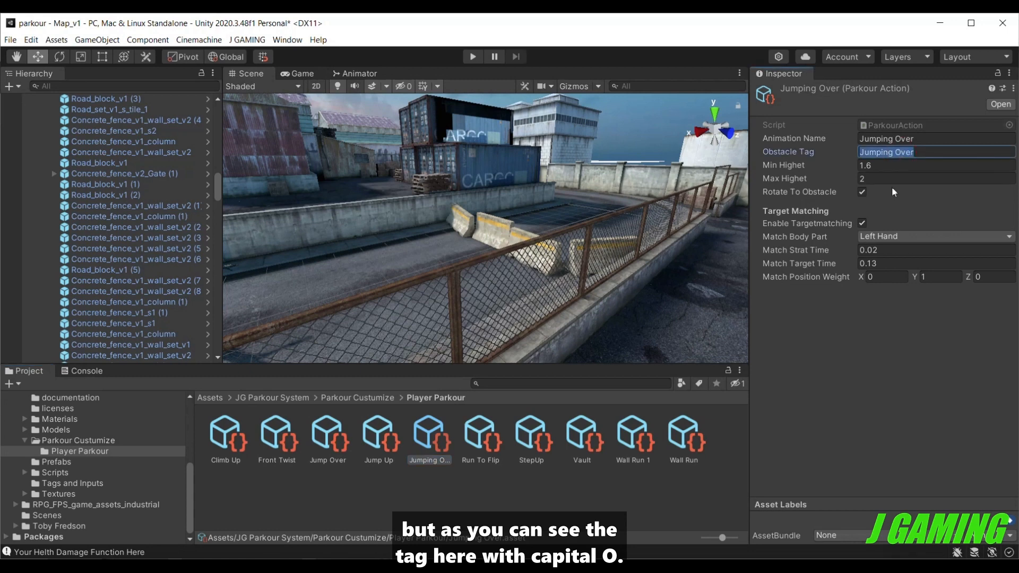
{"action": "left_click", "coordinate": [902, 154]}
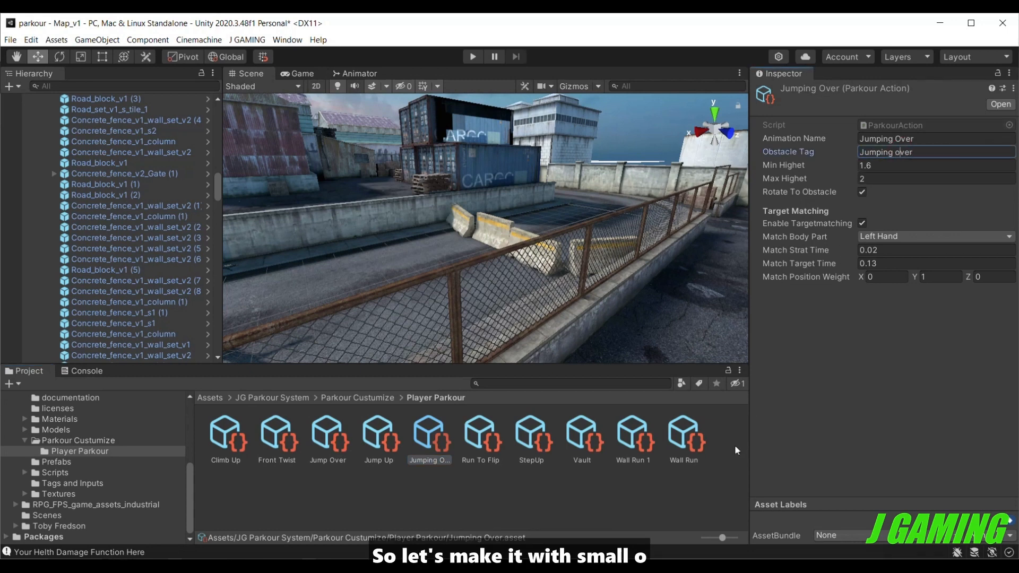
{"action": "left_click", "coordinate": [638, 486]}
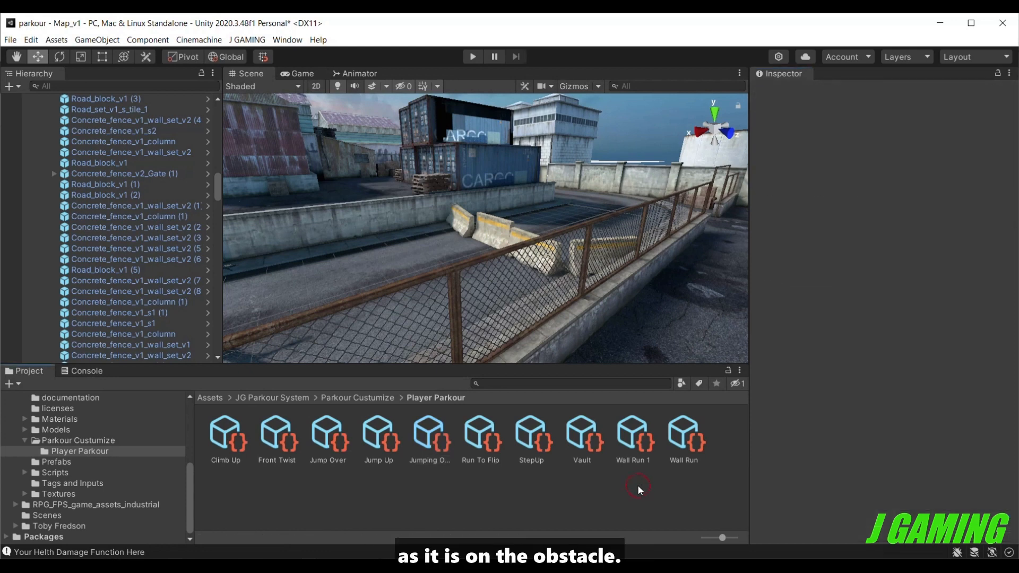
Add Jumping Over to Exo Gray's Parkour Action List and move it to second place, directly below Vault1.
{"action": "scroll", "coordinate": [161, 251], "scroll_direction": "down", "scroll_amount": 15}
{"action": "scroll", "coordinate": [171, 324], "scroll_direction": "down", "scroll_amount": 15}
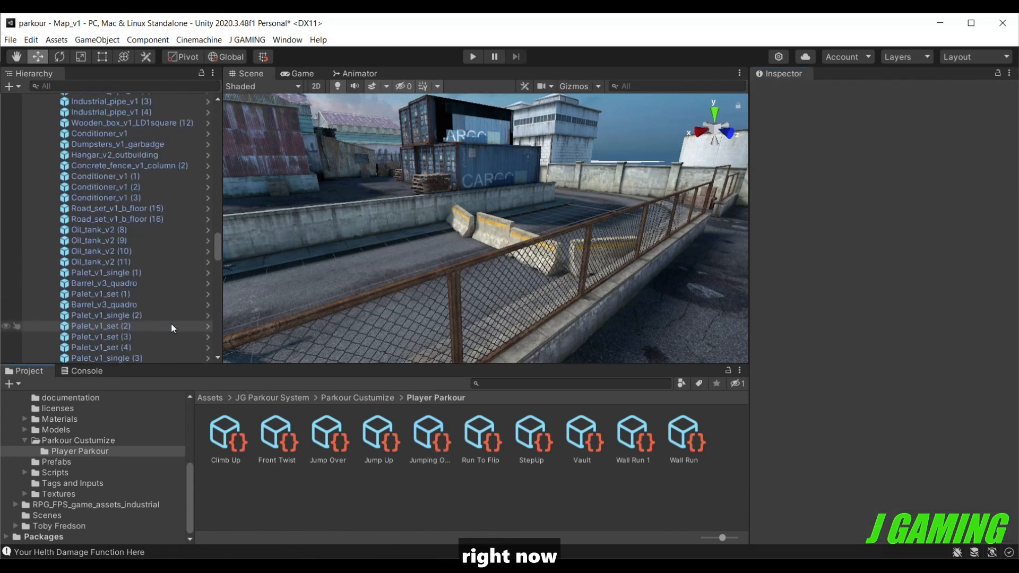
{"action": "scroll", "coordinate": [173, 340], "scroll_direction": "down", "scroll_amount": 10}
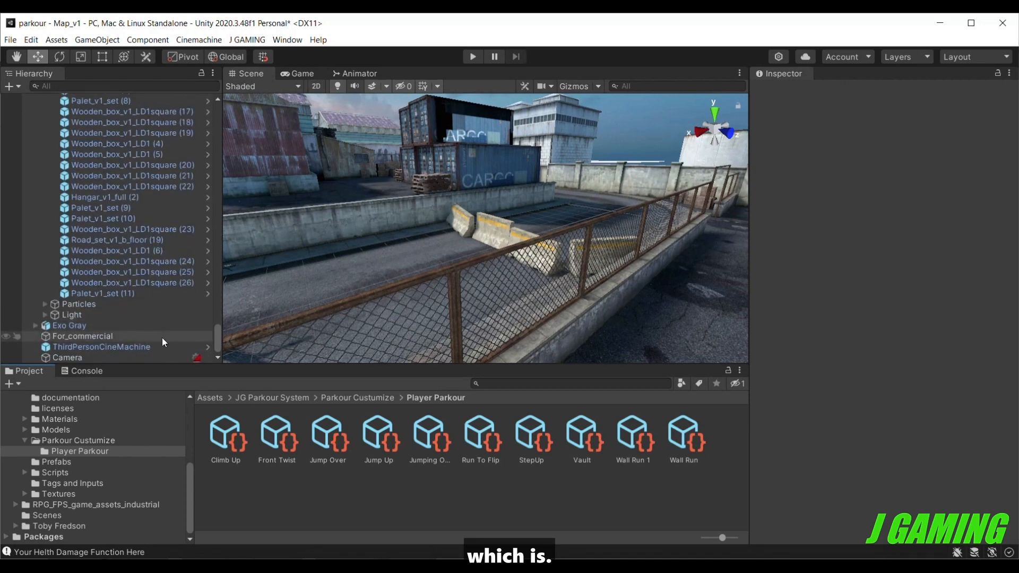
{"action": "left_click", "coordinate": [159, 327]}
{"action": "scroll", "coordinate": [851, 377], "scroll_direction": "down", "scroll_amount": 10}
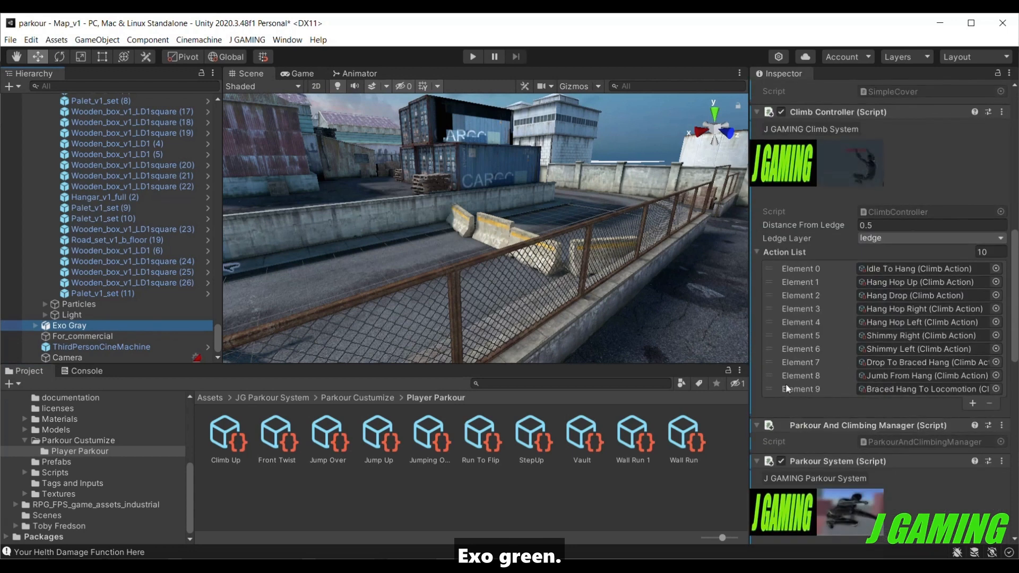
{"action": "scroll", "coordinate": [785, 384], "scroll_direction": "down", "scroll_amount": 8}
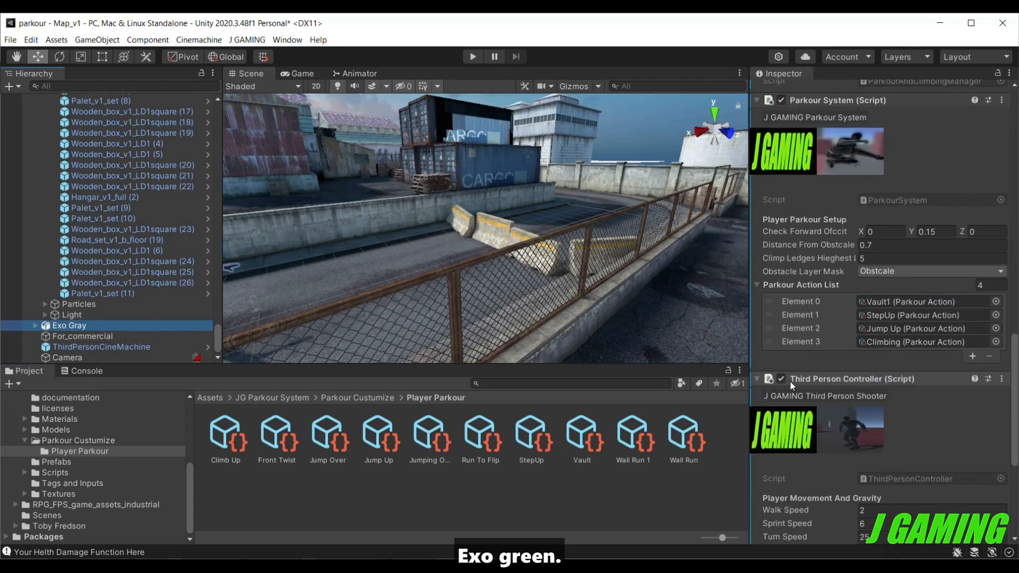
{"action": "left_click", "coordinate": [973, 358]}
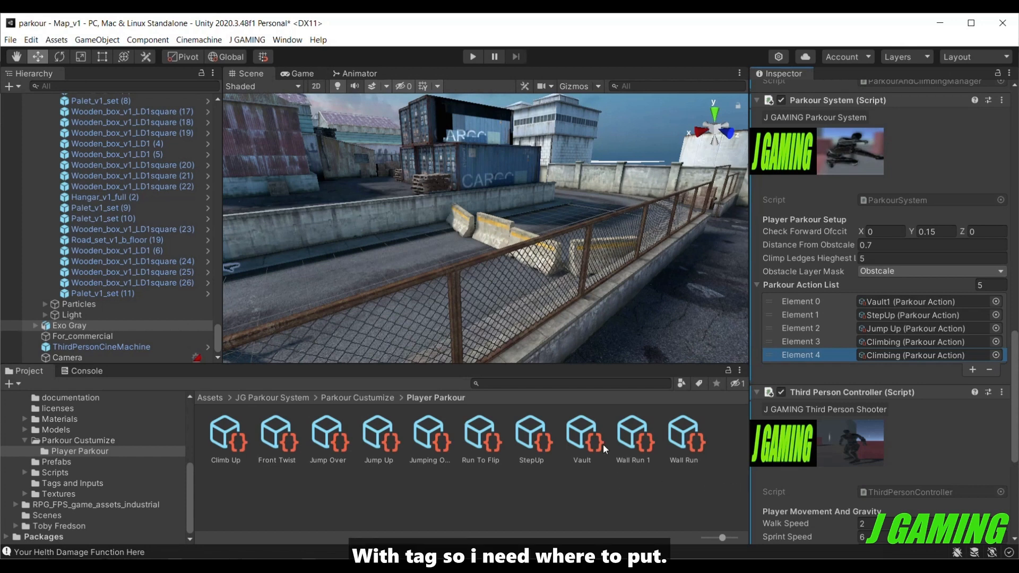
{"action": "left_click_drag", "start_coordinate": [587, 440], "coordinate": [634, 476]}
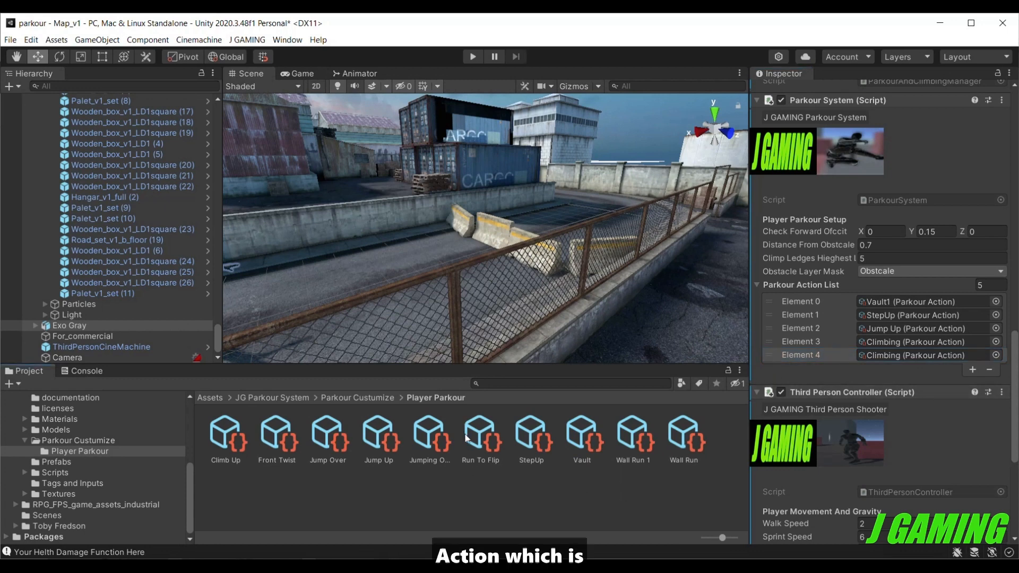
{"action": "left_click", "coordinate": [442, 447]}
{"action": "left_click_drag", "start_coordinate": [707, 389], "coordinate": [903, 355]}
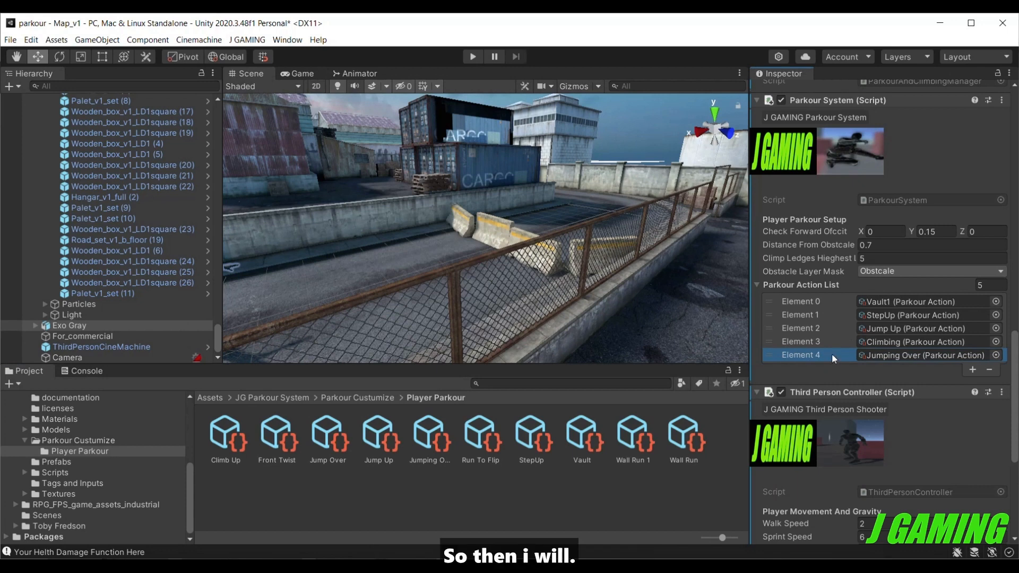
{"action": "left_click_drag", "start_coordinate": [833, 354], "coordinate": [829, 315]}
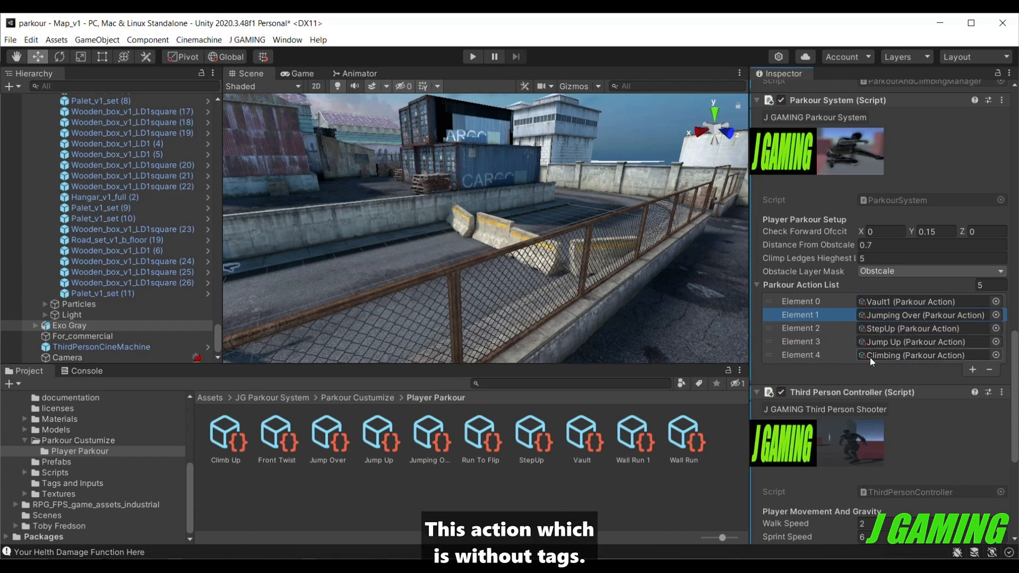
Compare the height ranges and obstacle tags of Vault1 and Jumping Over, and review their order in Exo Gray's Parkour Action List.
{"action": "left_click", "coordinate": [880, 306]}
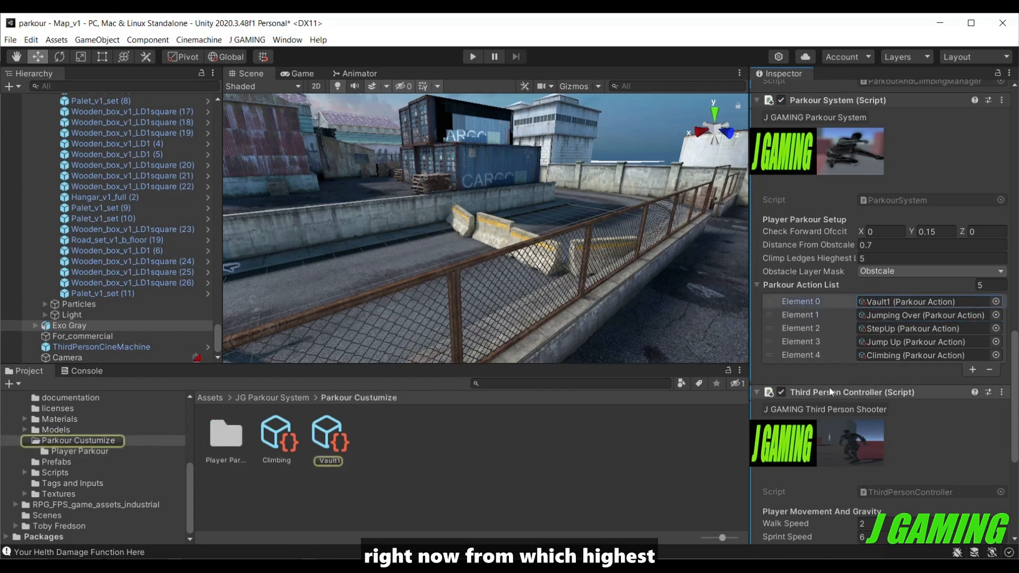
{"action": "left_click", "coordinate": [340, 433]}
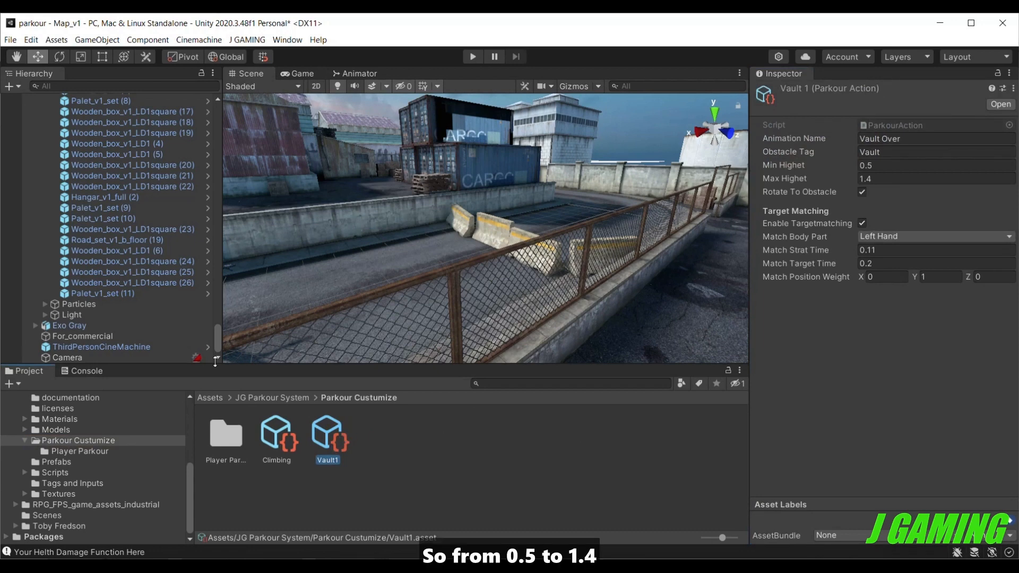
{"action": "left_click", "coordinate": [189, 321]}
{"action": "scroll", "coordinate": [820, 399], "scroll_direction": "down", "scroll_amount": 5}
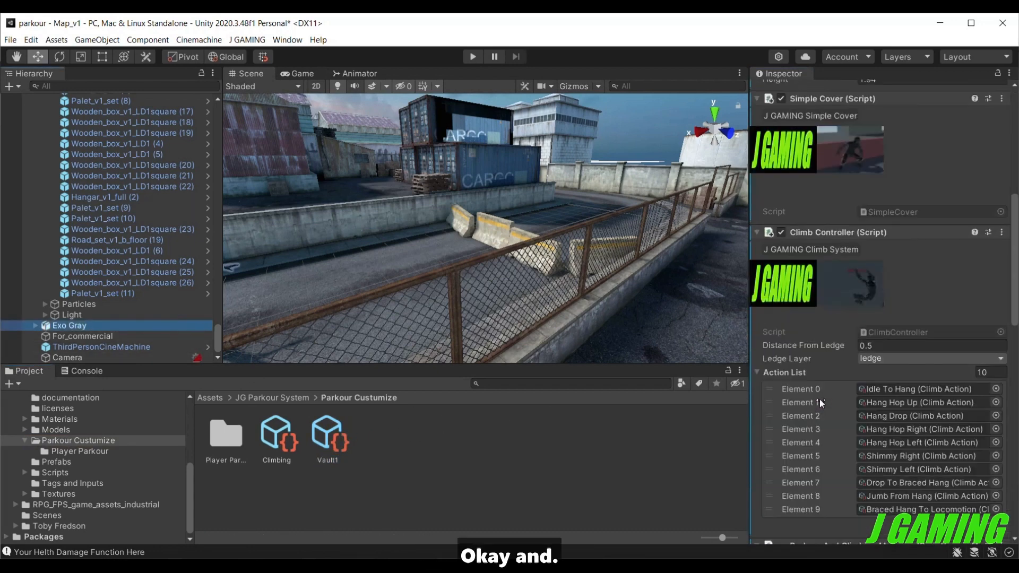
{"action": "scroll", "coordinate": [778, 429], "scroll_direction": "down", "scroll_amount": 6}
{"action": "left_click", "coordinate": [884, 436]}
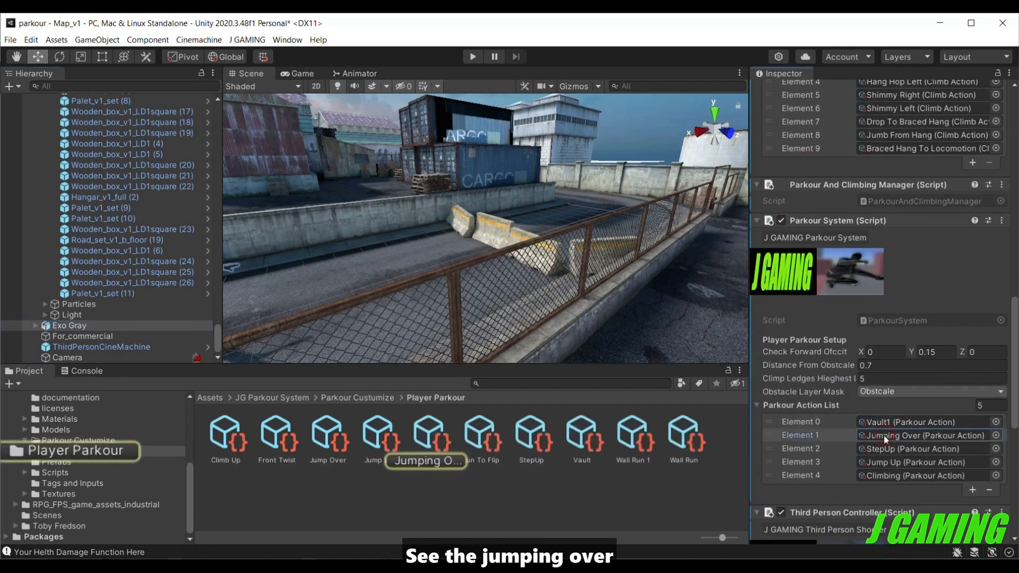
{"action": "left_click", "coordinate": [444, 429]}
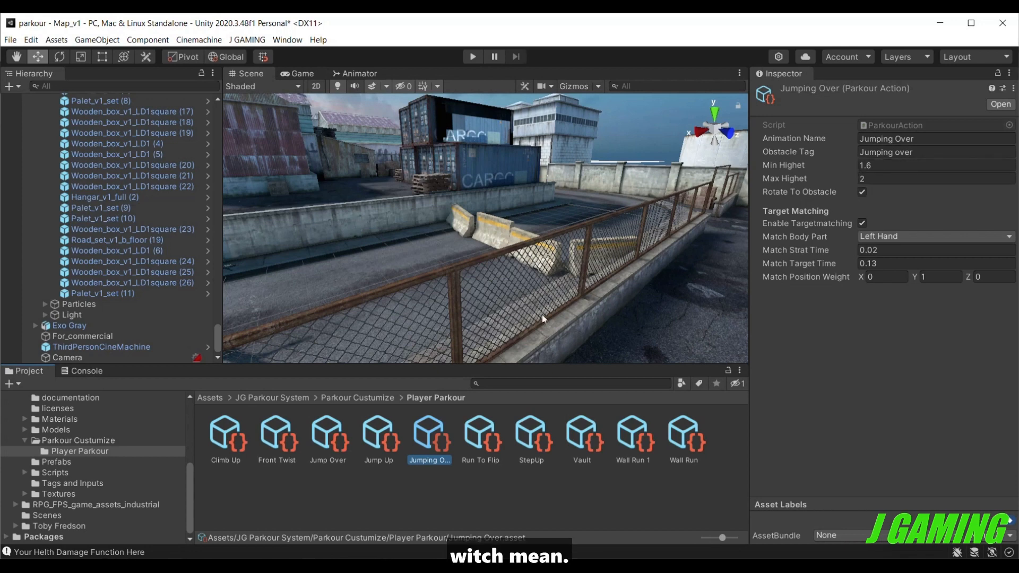
{"action": "left_click", "coordinate": [130, 326]}
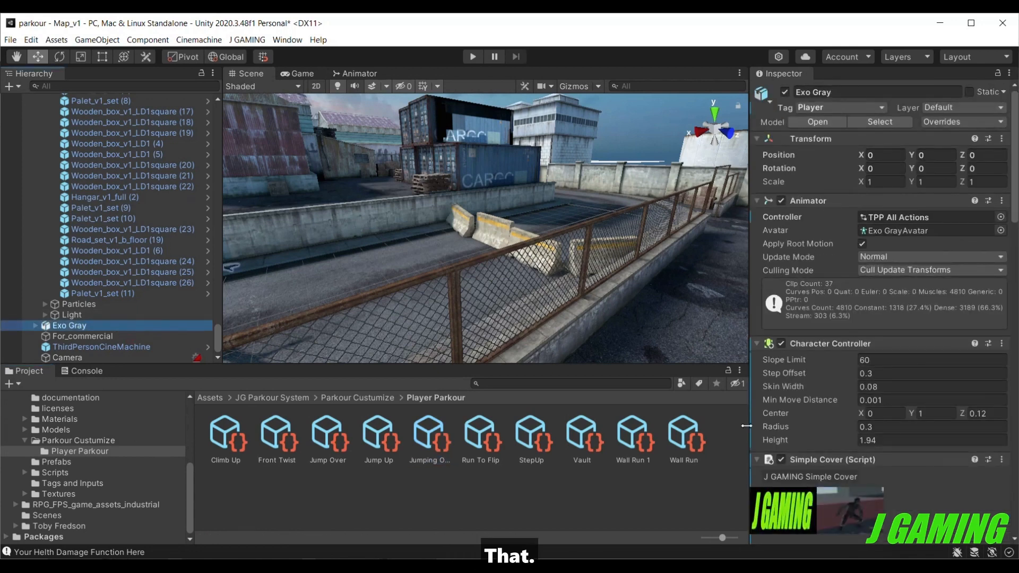
{"action": "scroll", "coordinate": [782, 431], "scroll_direction": "down", "scroll_amount": 10}
{"action": "scroll", "coordinate": [754, 441], "scroll_direction": "down", "scroll_amount": 10}
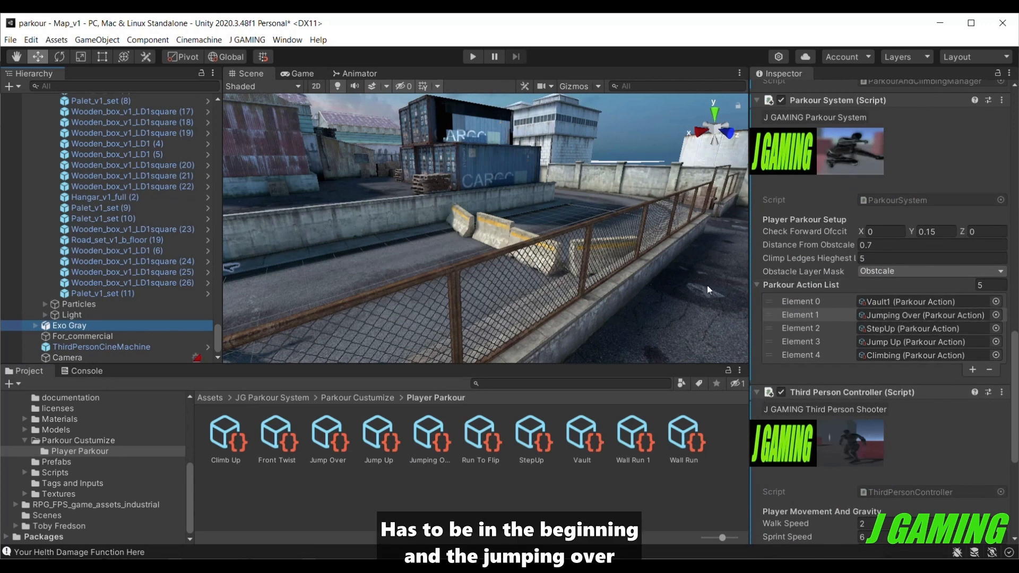
Play-test the parkour actions by running Exo Gray at the concrete road barriers from both sides, then stop the game.
{"action": "left_click", "coordinate": [477, 60]}
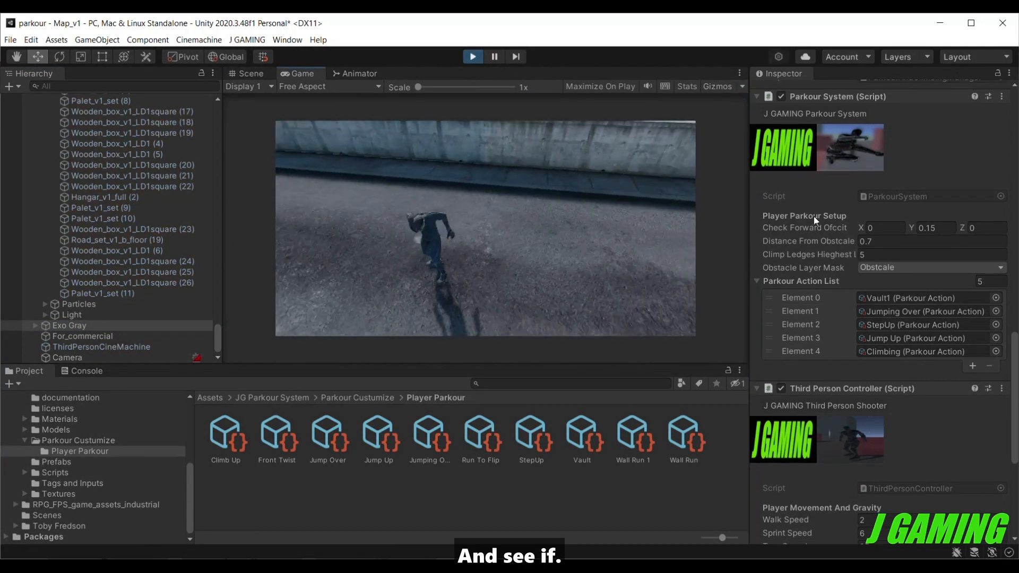
{"action": "key", "text": "w"}
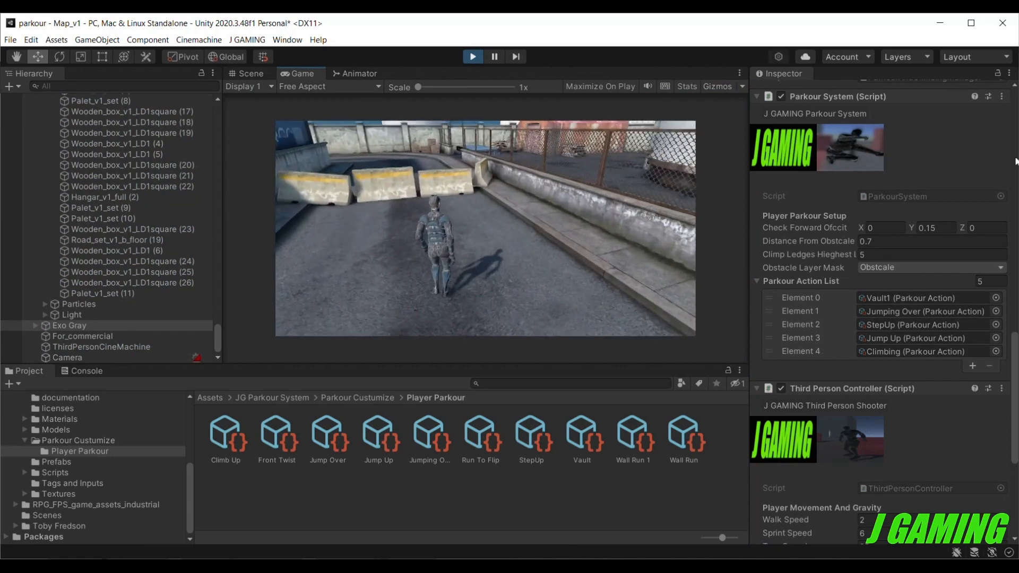
{"action": "key", "text": "space"}
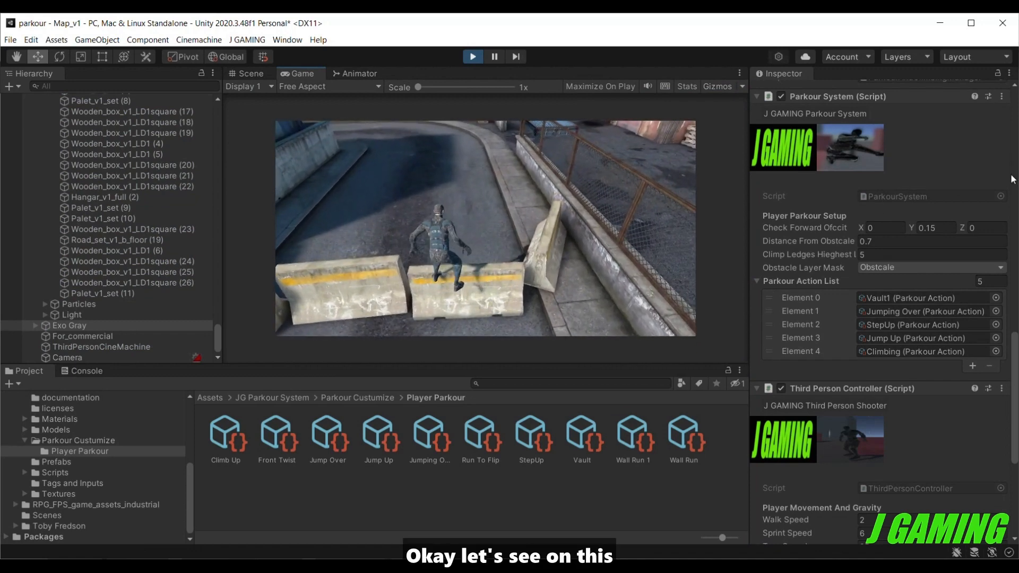
{"action": "key", "text": "s"}
{"action": "key", "text": "w"}
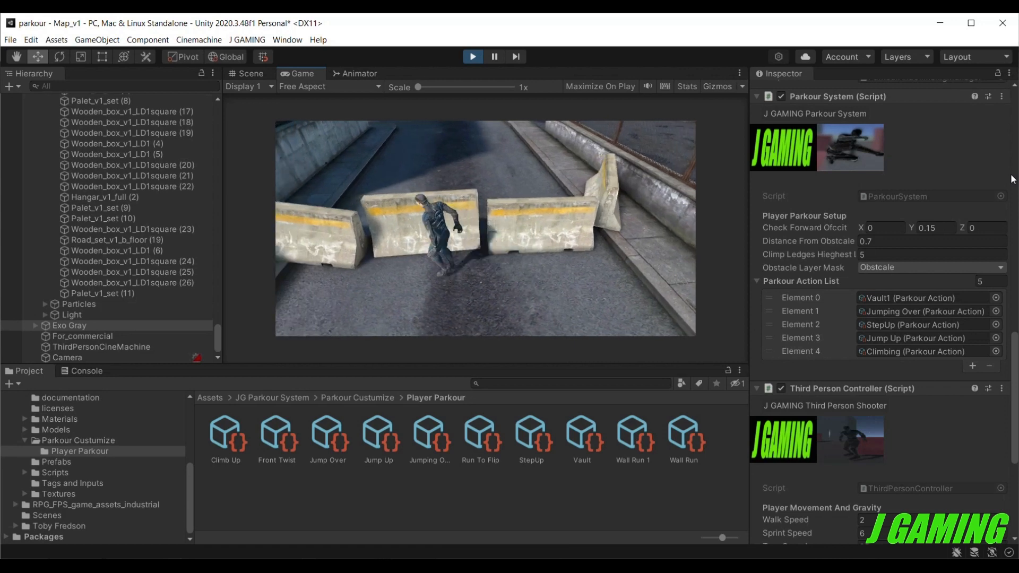
{"action": "key", "text": "space"}
{"action": "key", "text": "w"}
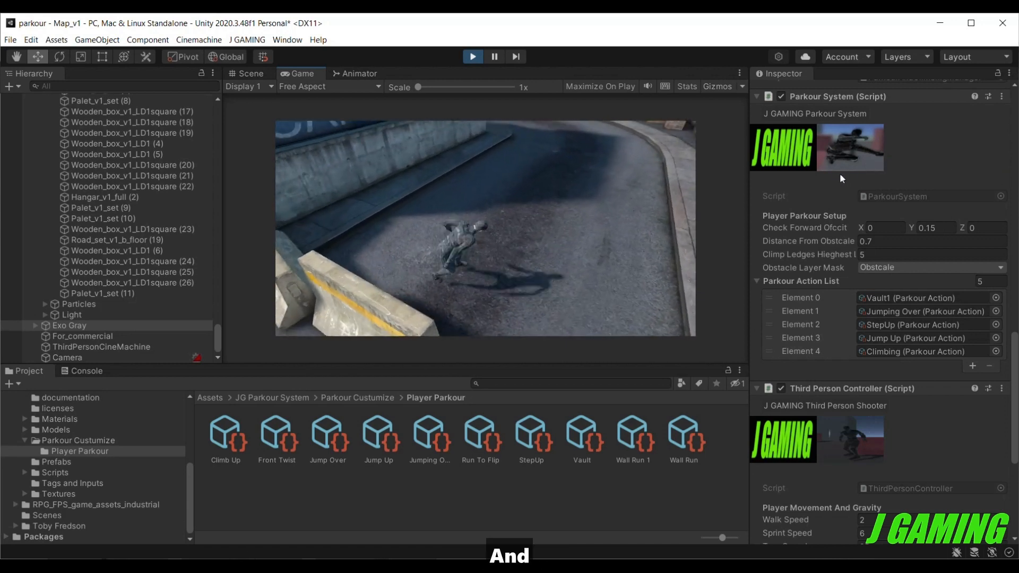
{"action": "key", "text": "w"}
{"action": "key", "text": "space"}
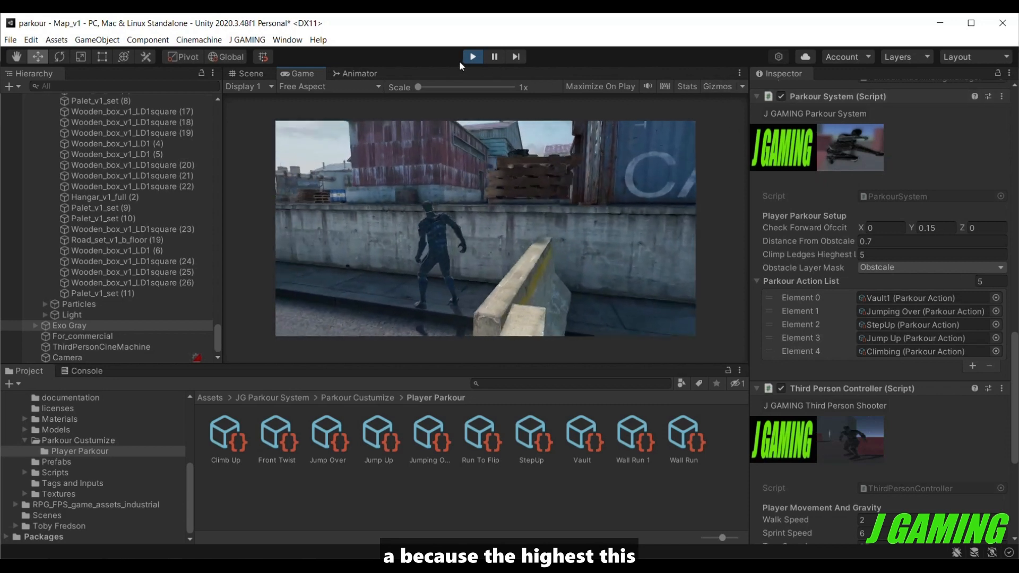
{"action": "left_click", "coordinate": [471, 58]}
Set the Y scale of Road_block_v1 (5) to 1.8 and raise the barrier to a Y position of about -18.28.
{"action": "left_click", "coordinate": [536, 247]}
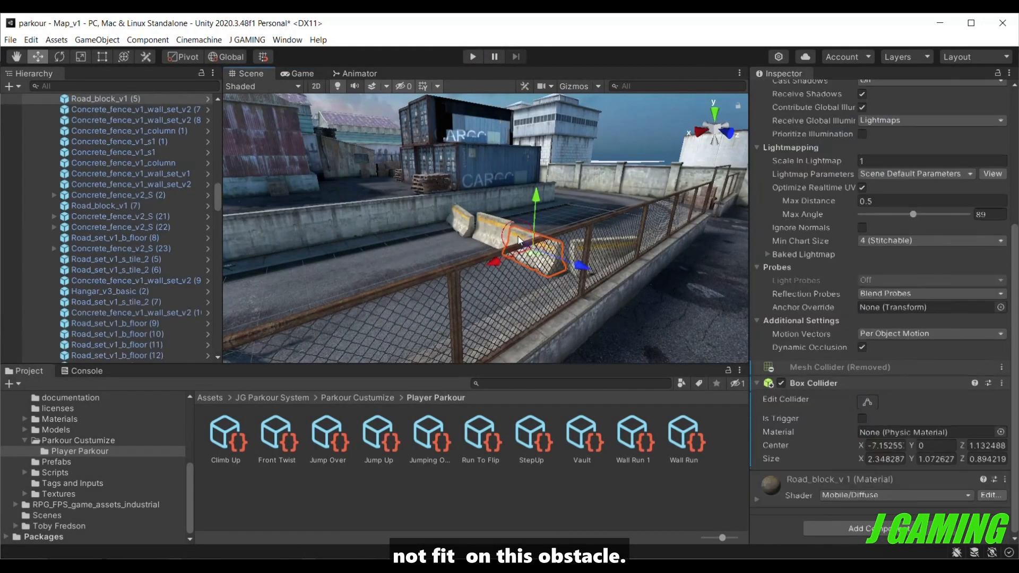
{"action": "scroll", "coordinate": [778, 223], "scroll_direction": "up", "scroll_amount": 5}
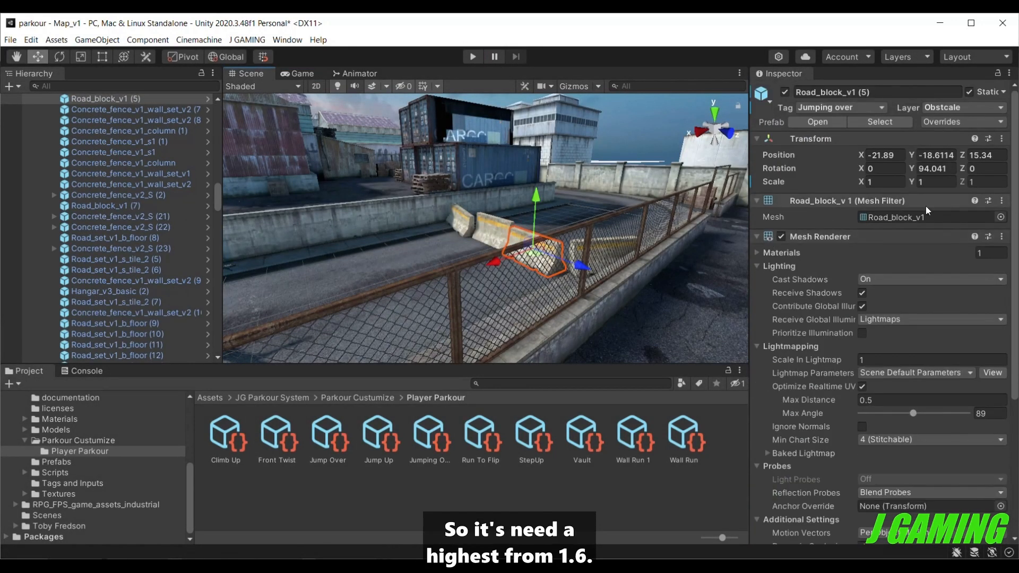
{"action": "left_click", "coordinate": [933, 180]}
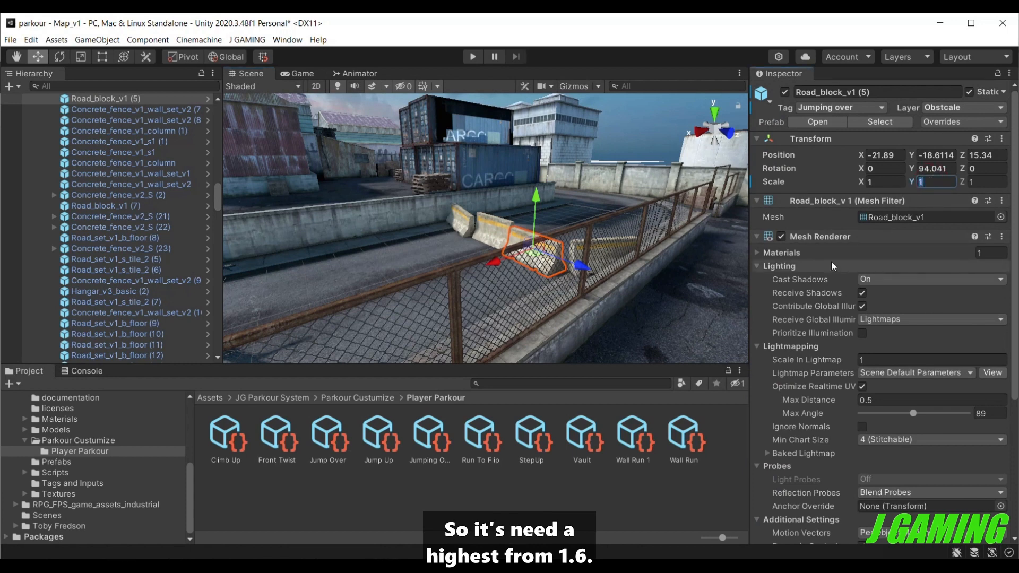
{"action": "type", "text": "1."}
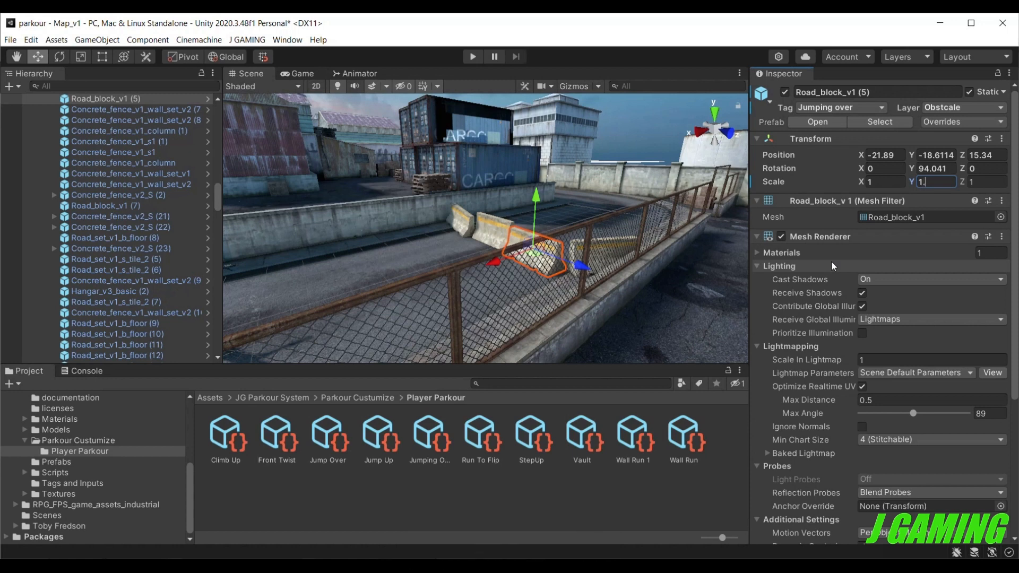
{"action": "type", "text": "8"}
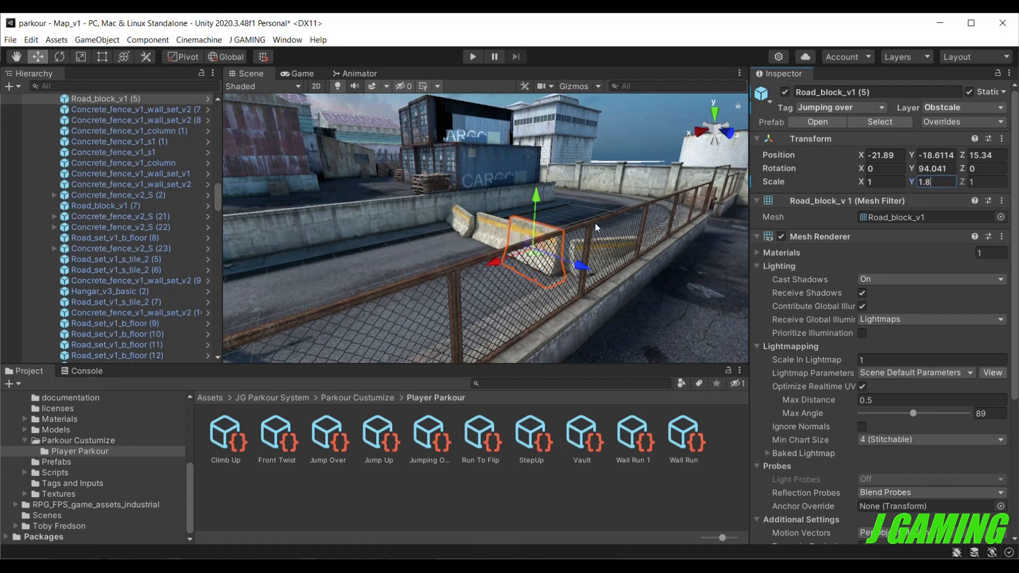
{"action": "left_click_drag", "start_coordinate": [538, 196], "coordinate": [541, 187]}
Play-test Jumping Over on the heightened barrier and trigger parkour on the lower barriers beside it for comparison.
{"action": "left_click", "coordinate": [472, 57]}
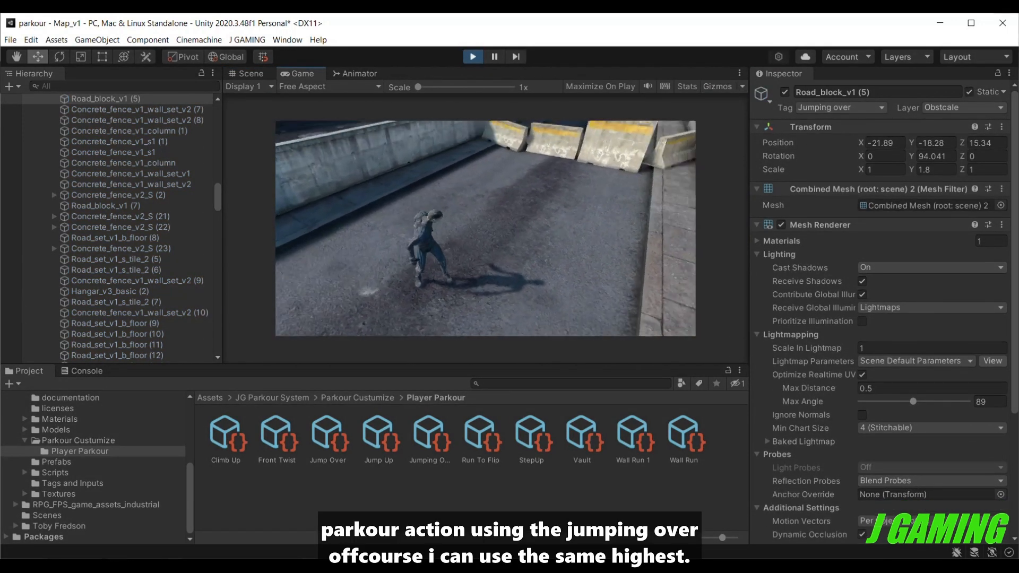
{"action": "key", "text": "w"}
{"action": "key", "text": "space"}
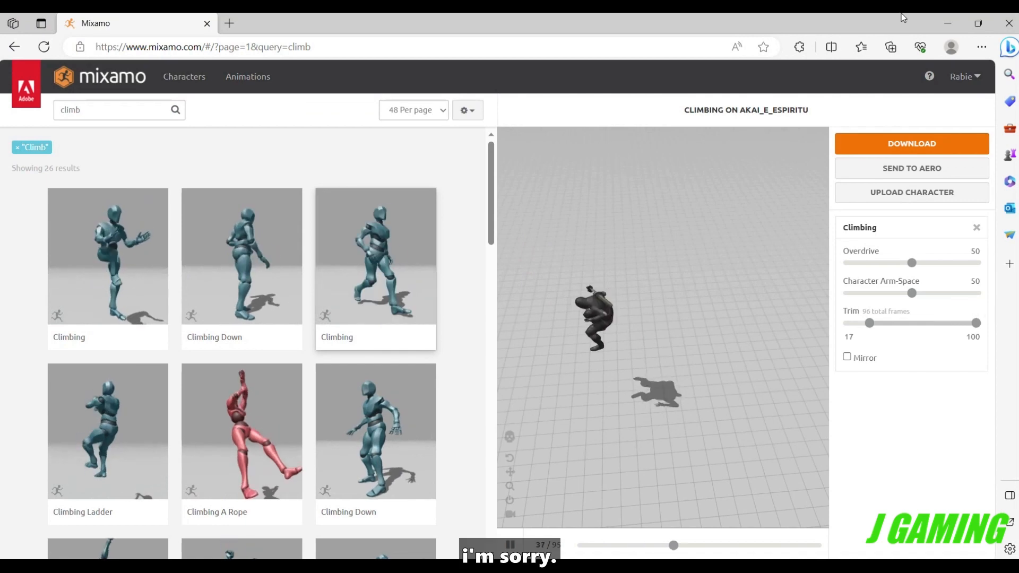
{"action": "left_click", "coordinate": [948, 23]}
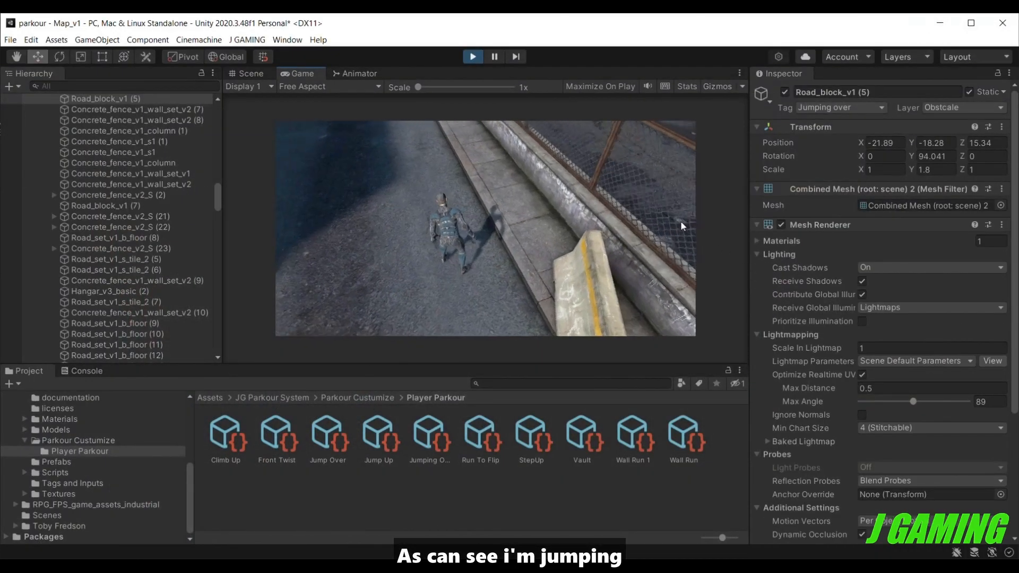
{"action": "key", "text": "w"}
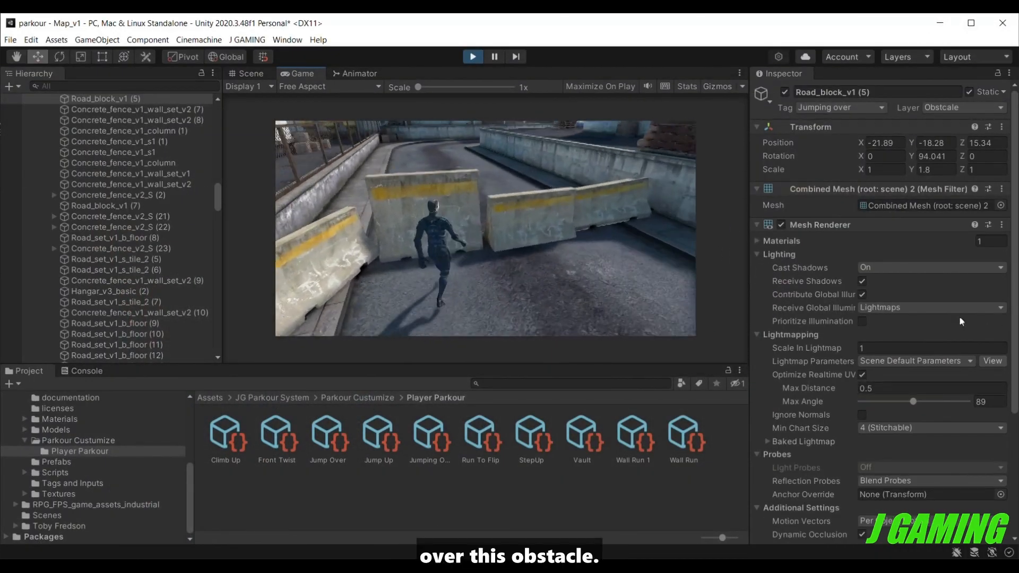
{"action": "key", "text": "space"}
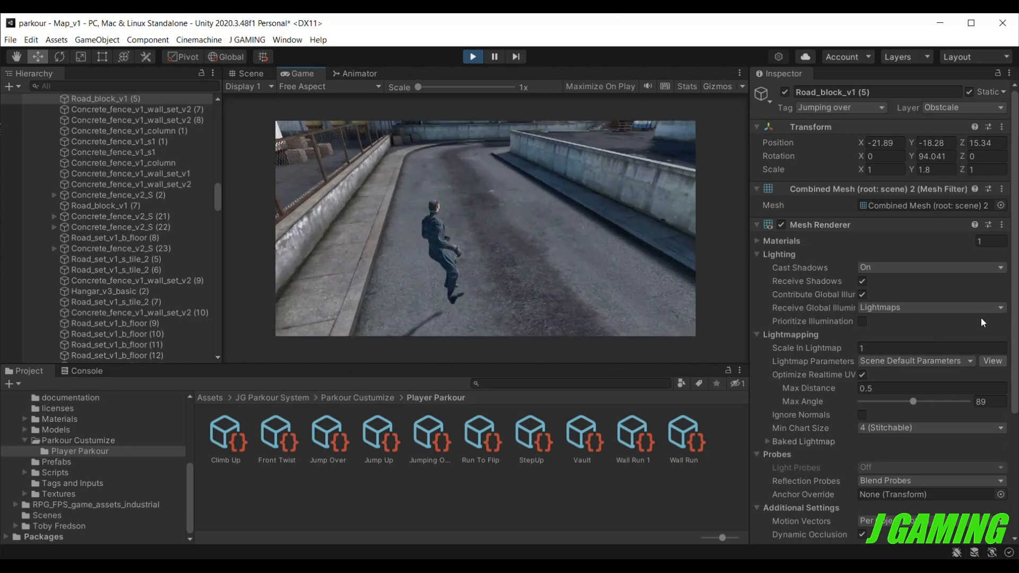
{"action": "key", "text": "w"}
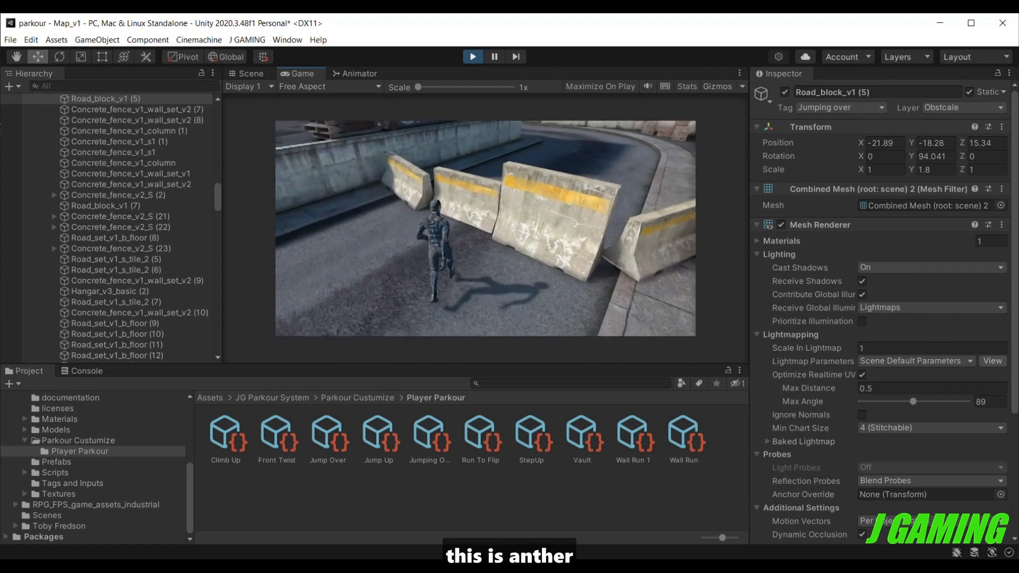
{"action": "key", "text": "space"}
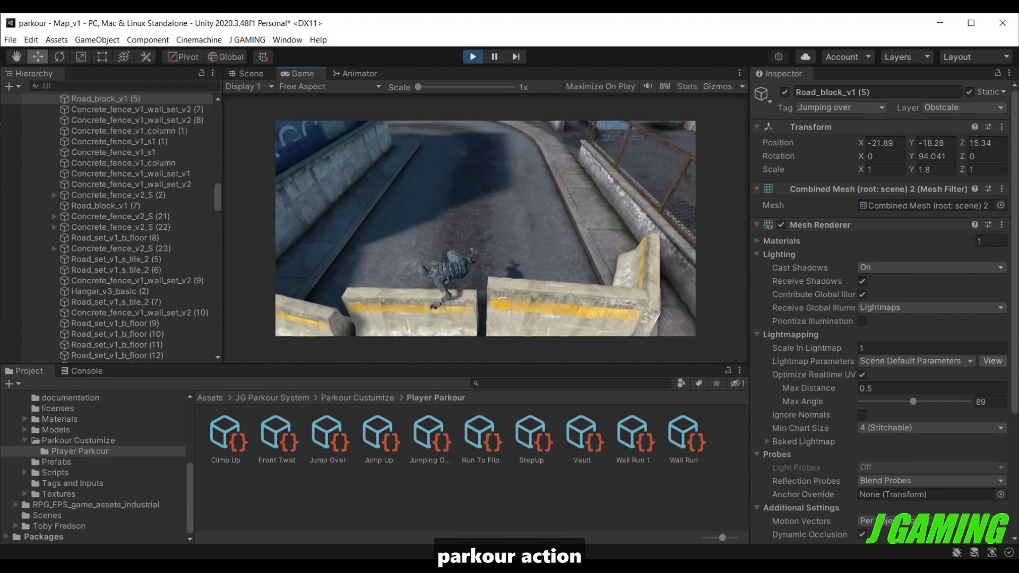